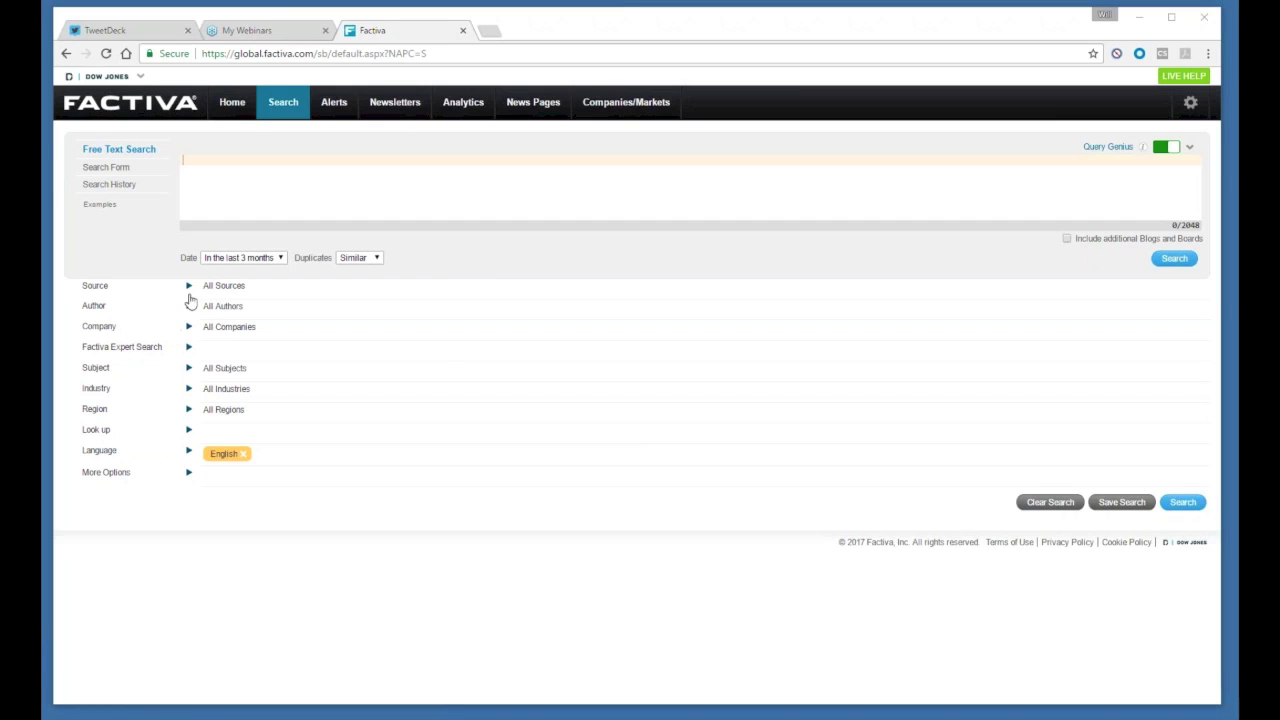
Step: Expand the Company filter on the Search Form to show its entry box and Company Lists
{"action": "left_click", "coordinate": [189, 330]}
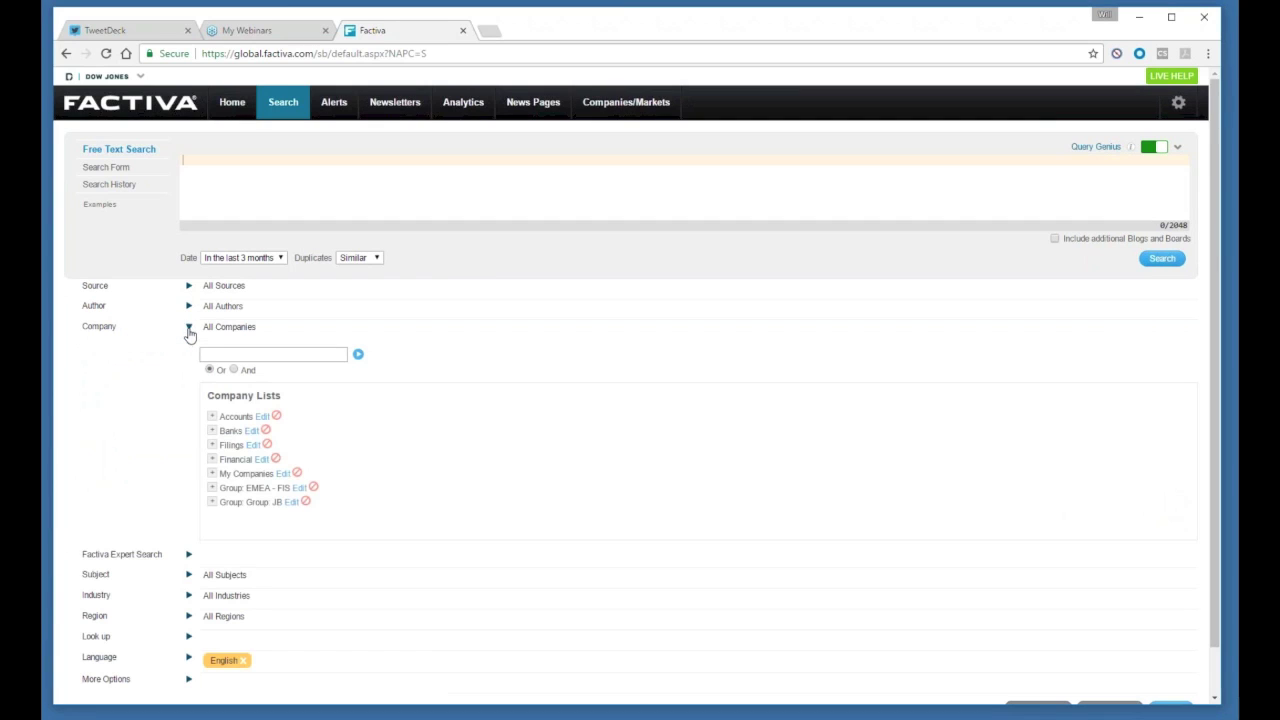
Step: Add Apple Inc. as the company filter by searching 'apple'
{"action": "left_click", "coordinate": [216, 354]}
{"action": "type", "text": "apple"}
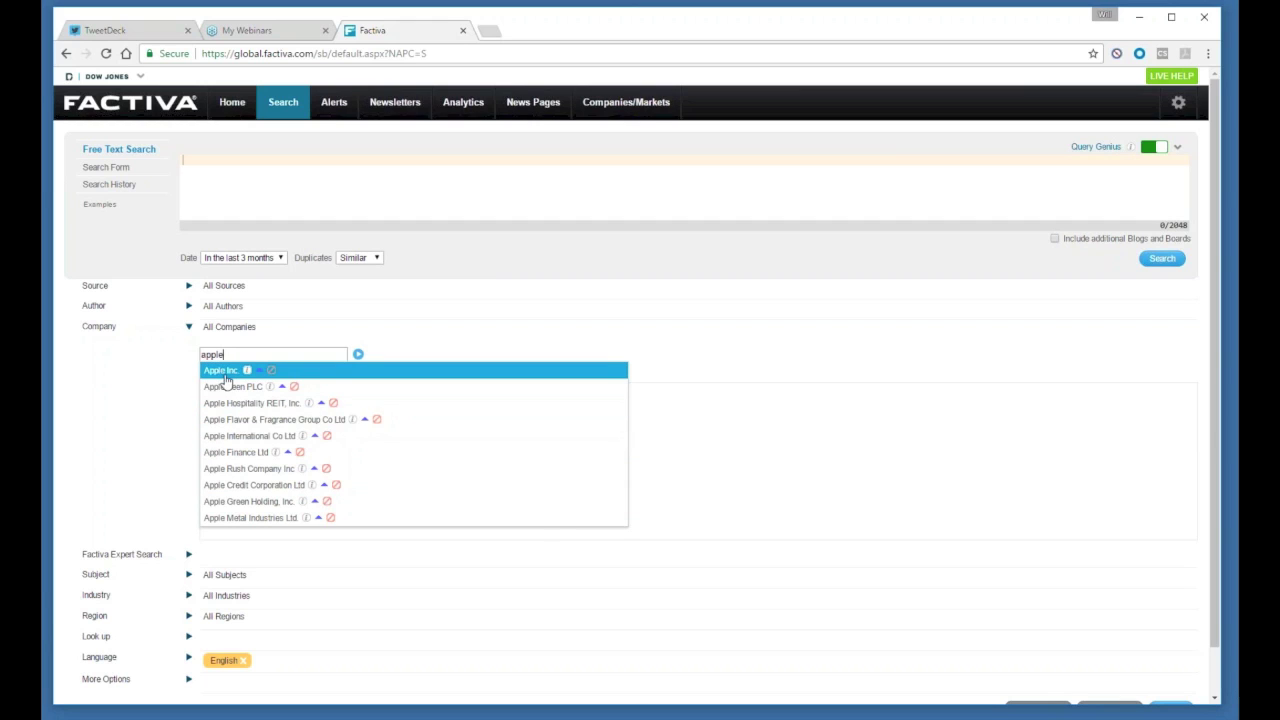
{"action": "left_click", "coordinate": [229, 373]}
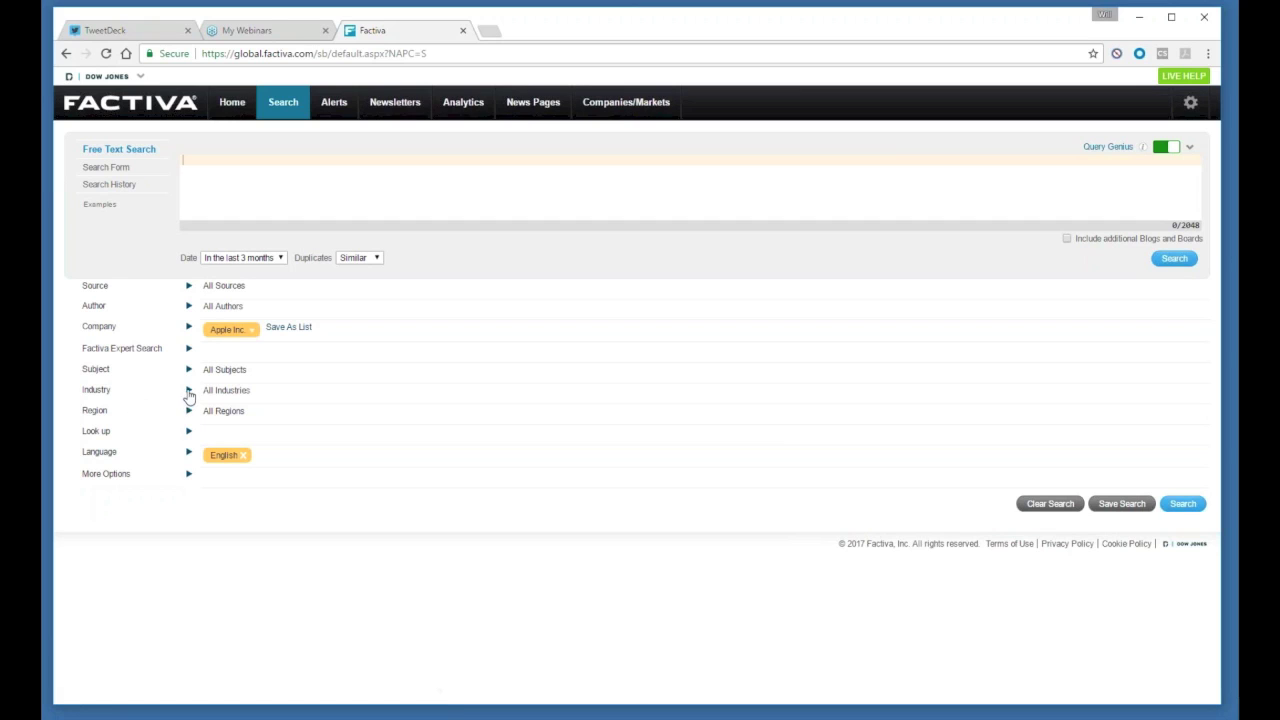
Step: Add Wearable Technology as the industry filter via the 'wear' suggestion, then collapse Industry
{"action": "left_click", "coordinate": [189, 391]}
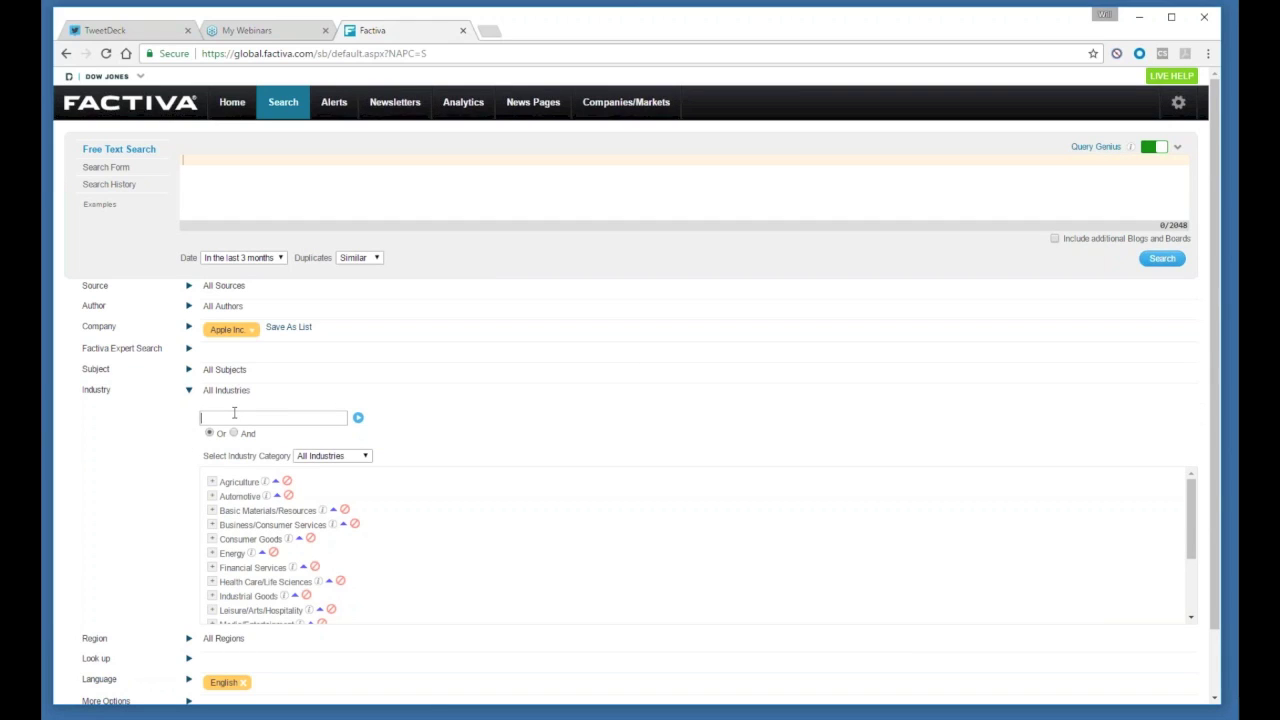
{"action": "left_click", "coordinate": [234, 413]}
{"action": "type", "text": "wear"}
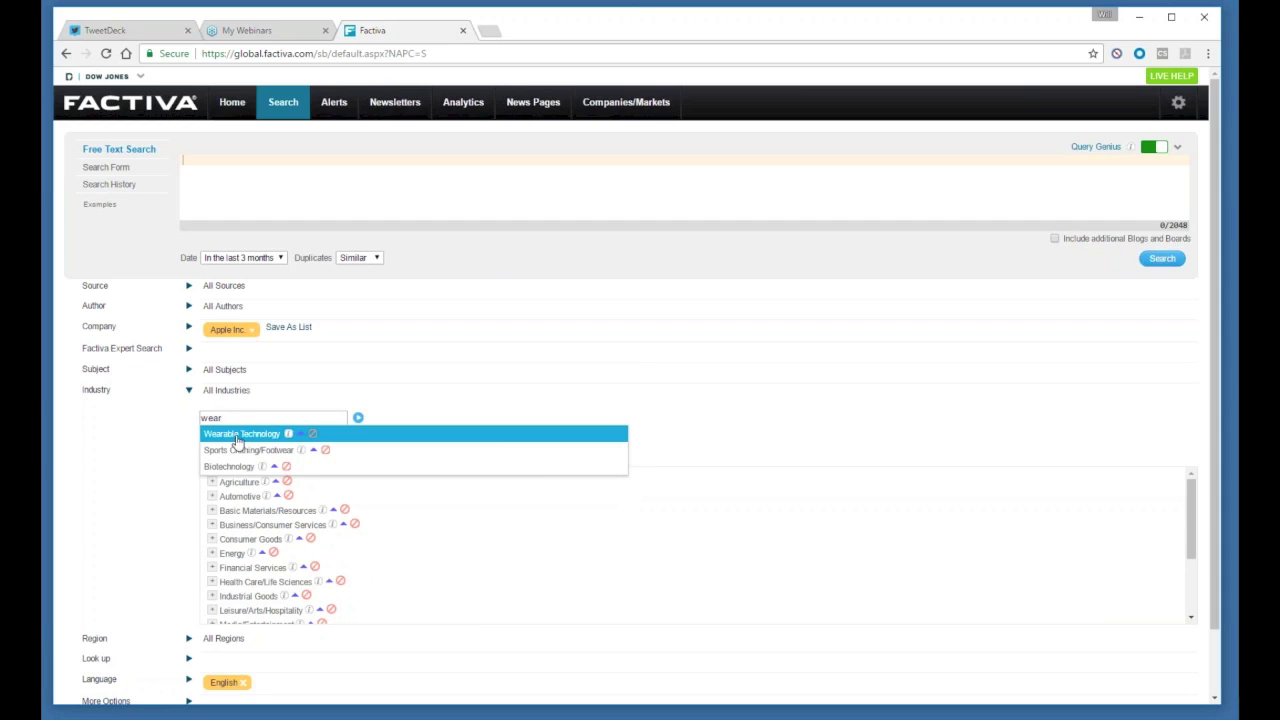
{"action": "left_click", "coordinate": [238, 436]}
{"action": "left_click", "coordinate": [188, 389]}
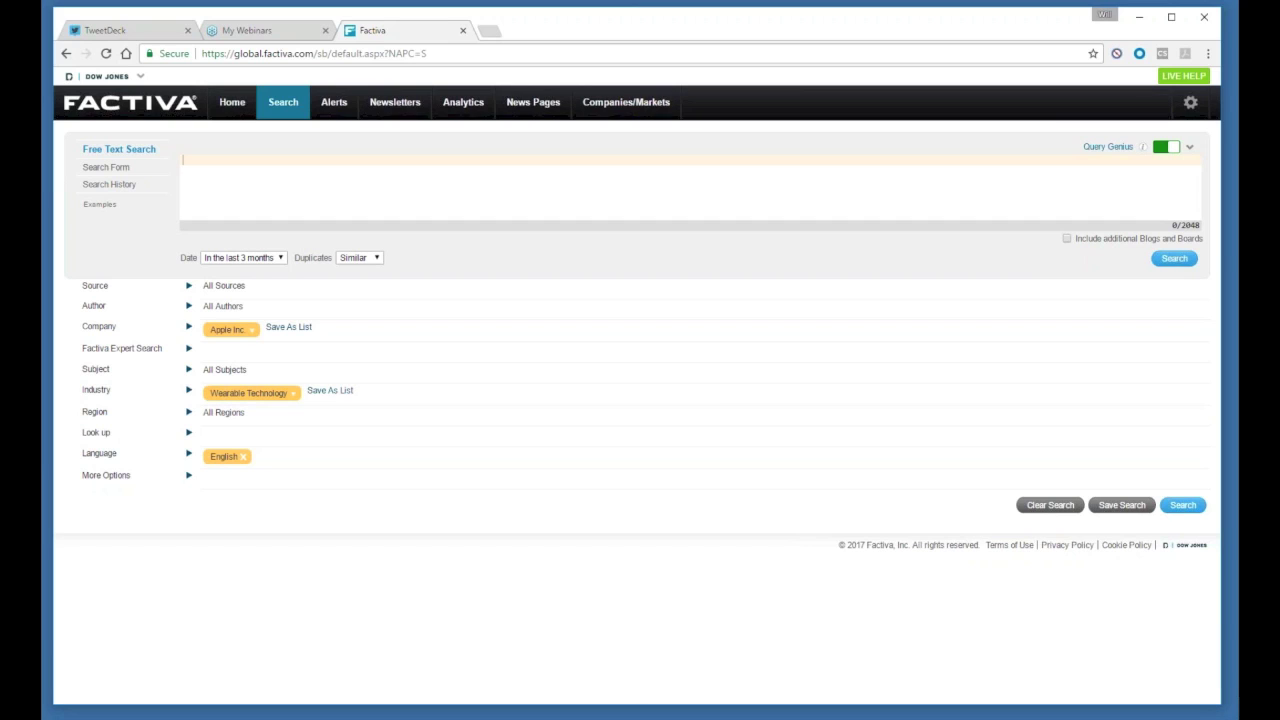
{"action": "left_click", "coordinate": [265, 262]}
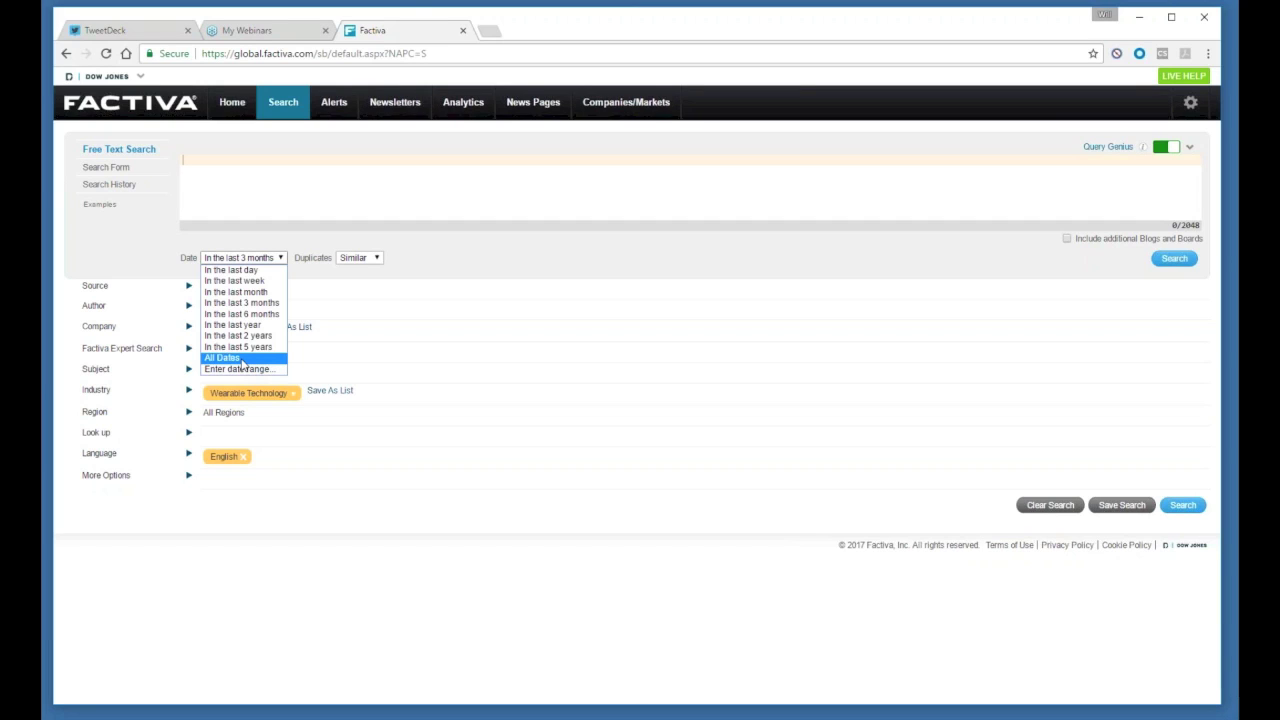
{"action": "left_click", "coordinate": [1078, 244]}
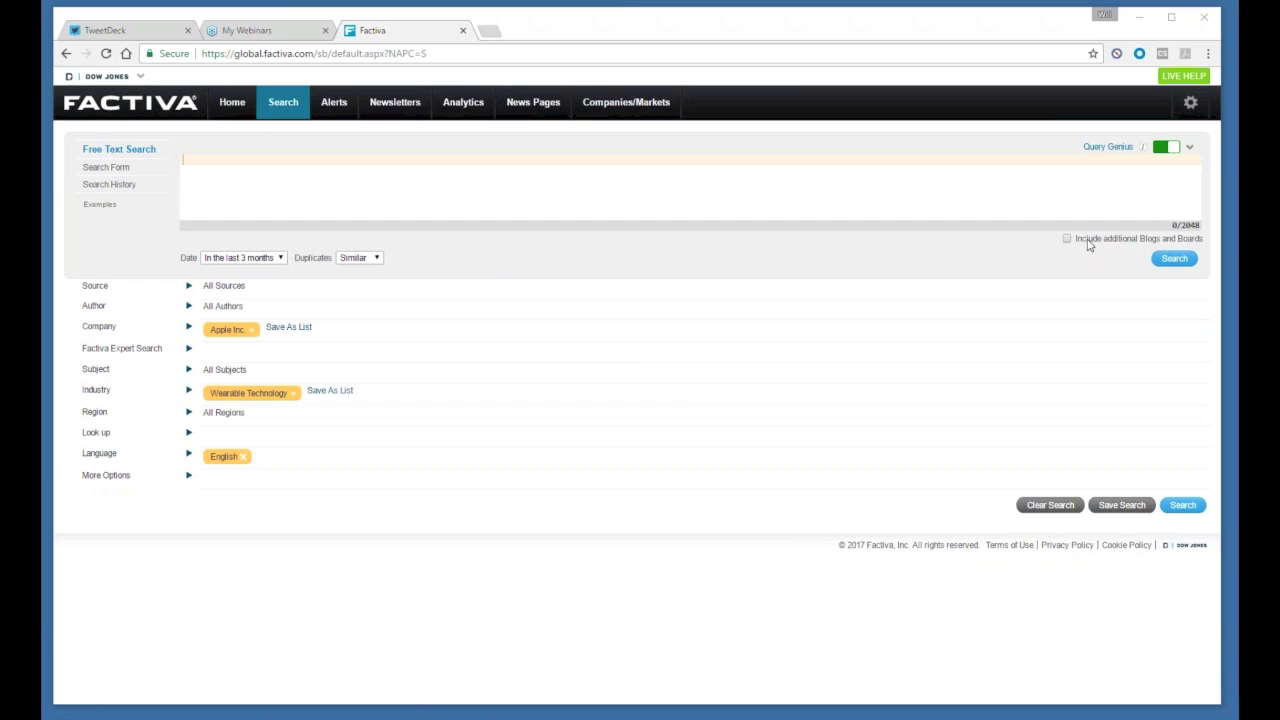
Step: Include additional Blogs and Boards and run the Apple wearables search
{"action": "left_click", "coordinate": [1089, 246]}
{"action": "left_click", "coordinate": [1174, 258]}
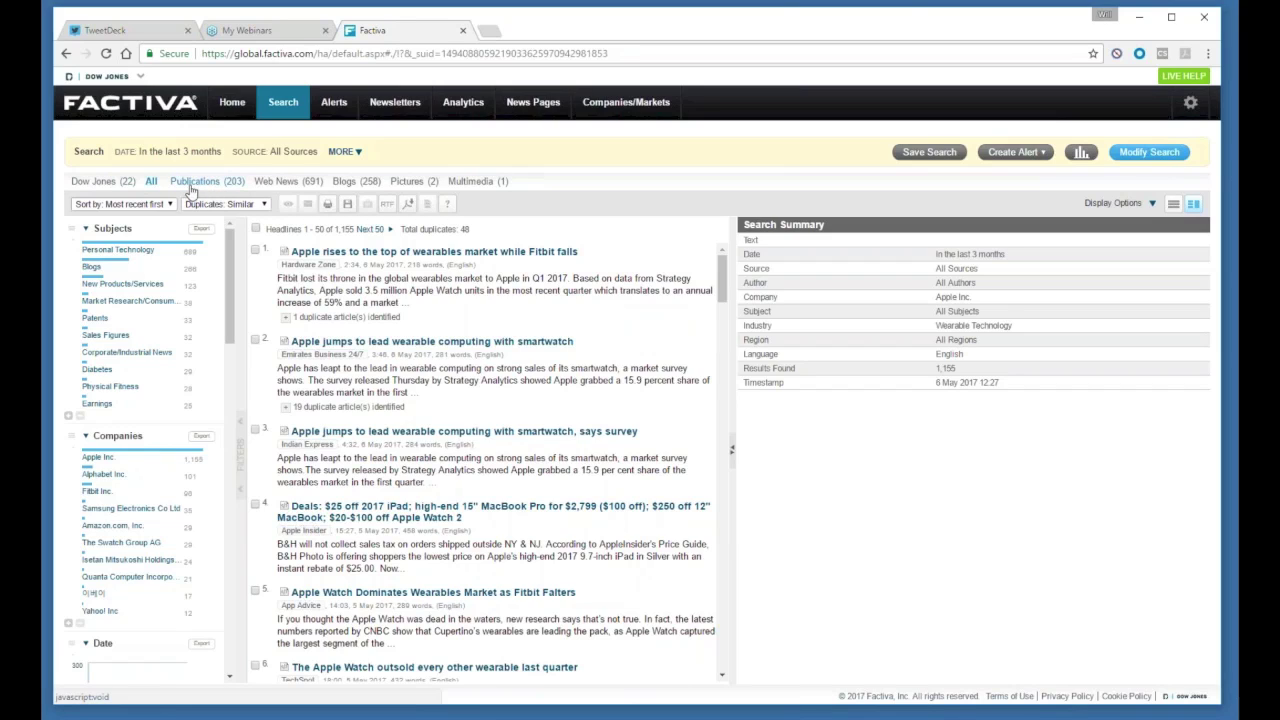
Step: View Blogs, then the 203 Publications results, and open the first Publications article
{"action": "left_click", "coordinate": [346, 186]}
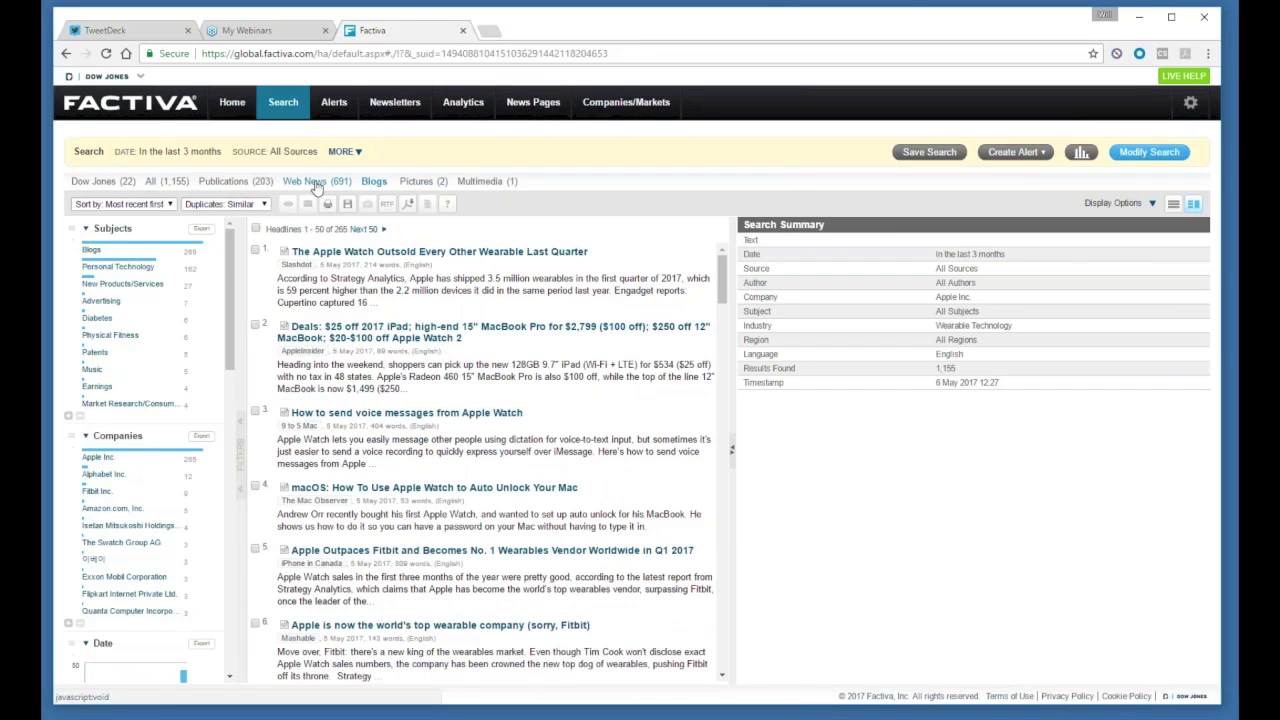
{"action": "left_click", "coordinate": [226, 183]}
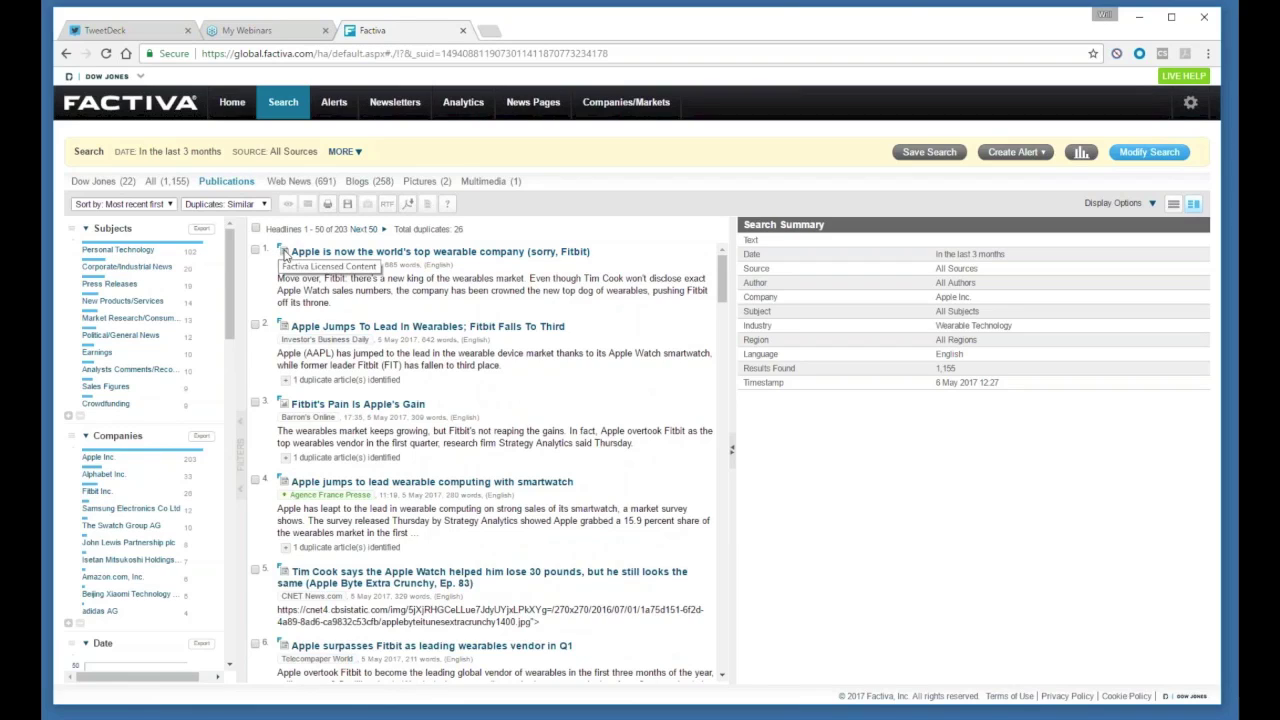
{"action": "left_click", "coordinate": [390, 252]}
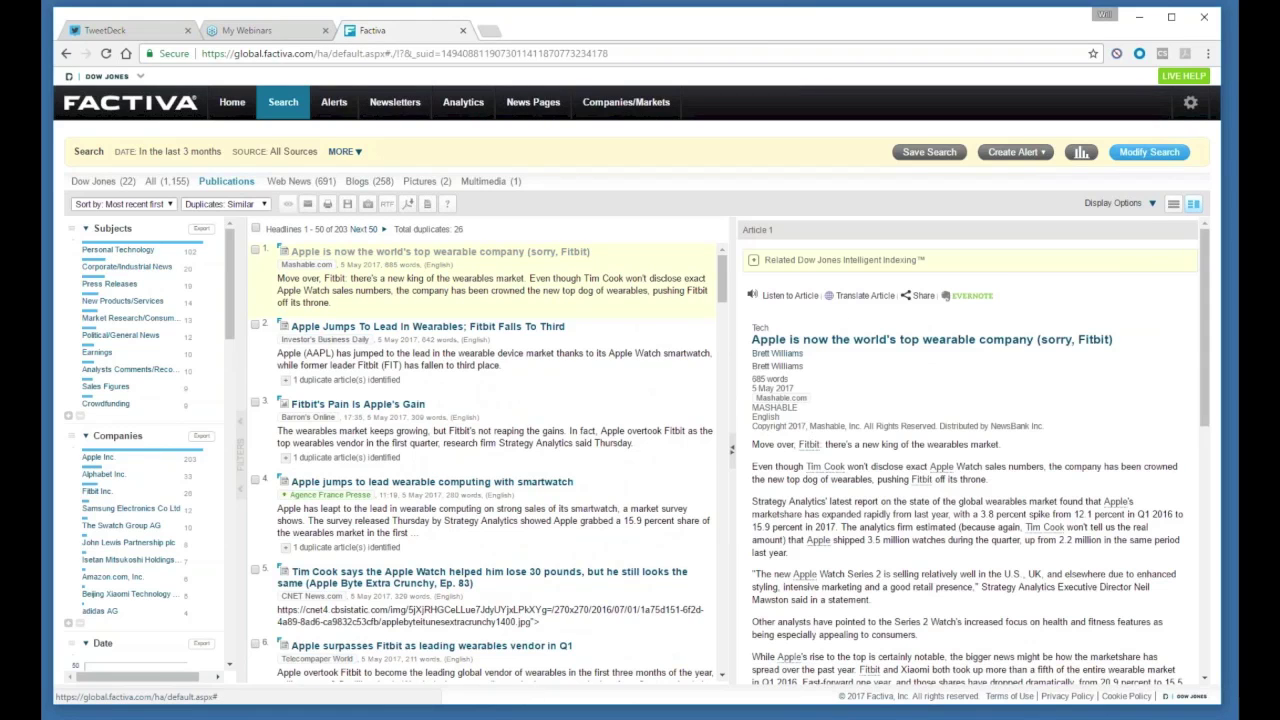
Step: Read the Mashable top-wearable article, expand its Related Articles, then switch to Web News
{"action": "scroll", "coordinate": [974, 452], "scroll_direction": "down", "scroll_amount": 1}
{"action": "scroll", "coordinate": [851, 360], "scroll_direction": "down", "scroll_amount": 2}
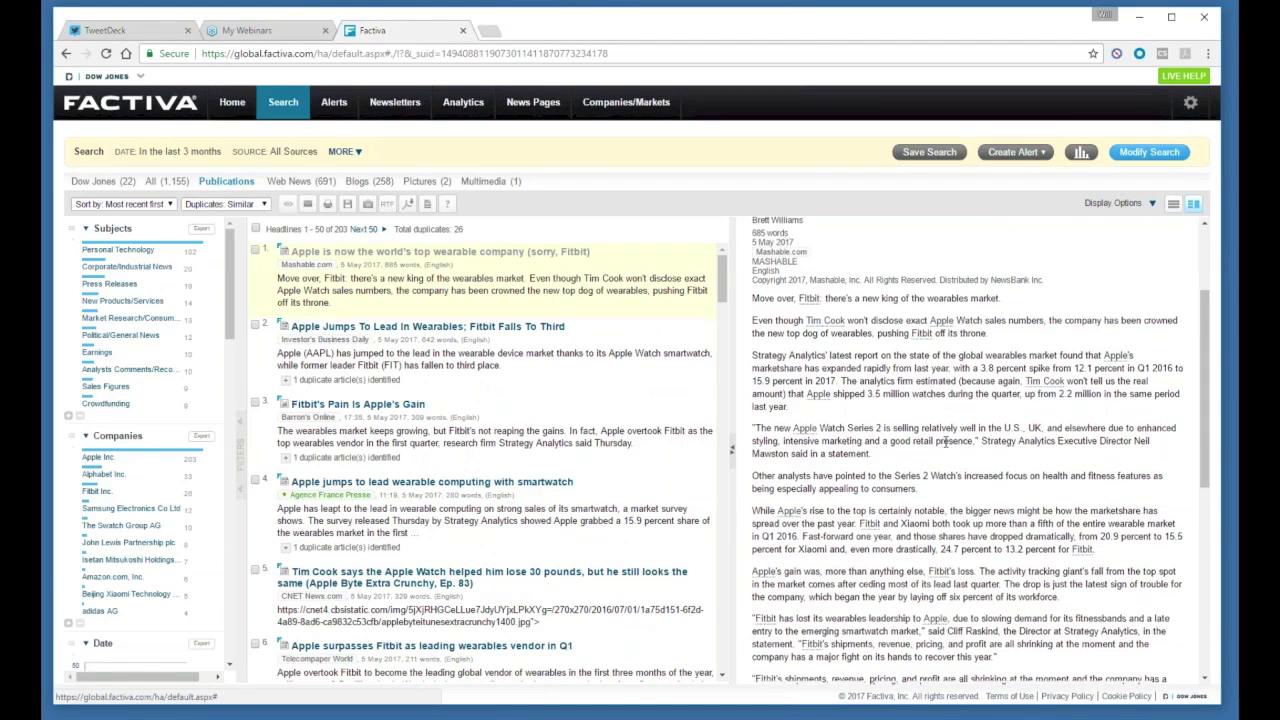
{"action": "scroll", "coordinate": [851, 360], "scroll_direction": "down", "scroll_amount": 3}
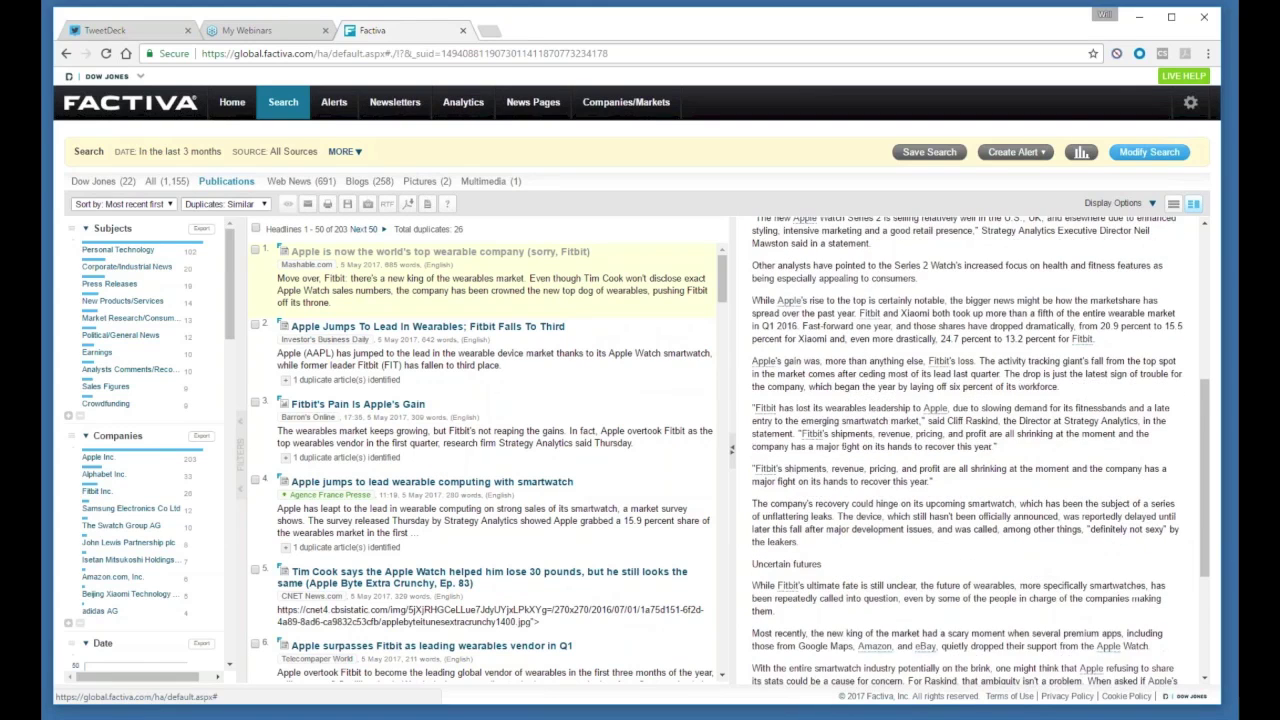
{"action": "scroll", "coordinate": [975, 450], "scroll_direction": "down", "scroll_amount": 2}
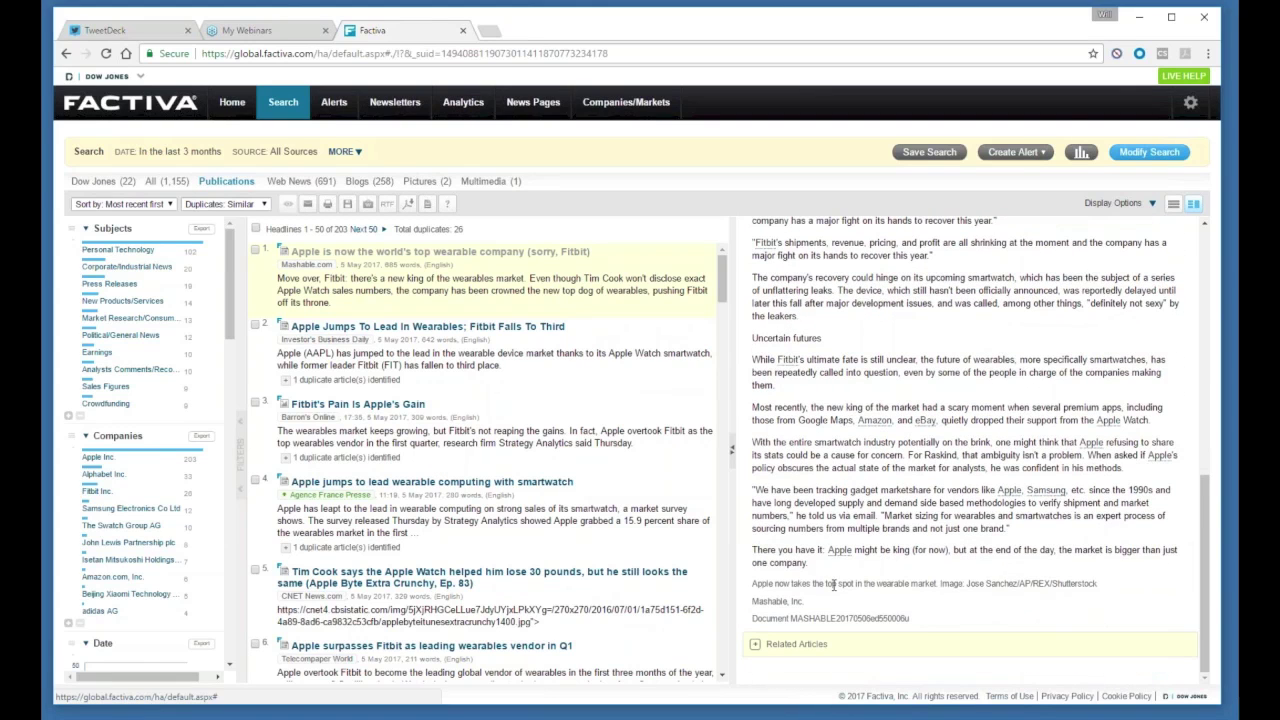
{"action": "left_click", "coordinate": [756, 646]}
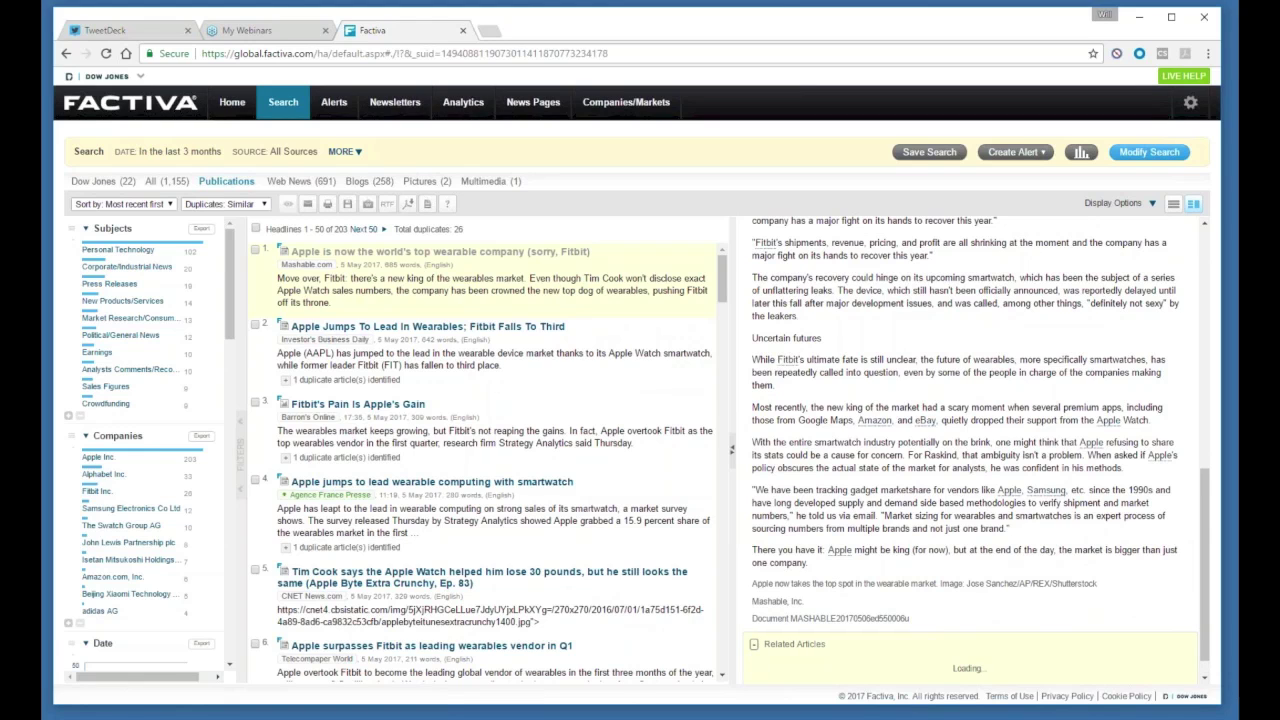
{"action": "scroll", "coordinate": [882, 408], "scroll_direction": "down", "scroll_amount": 4}
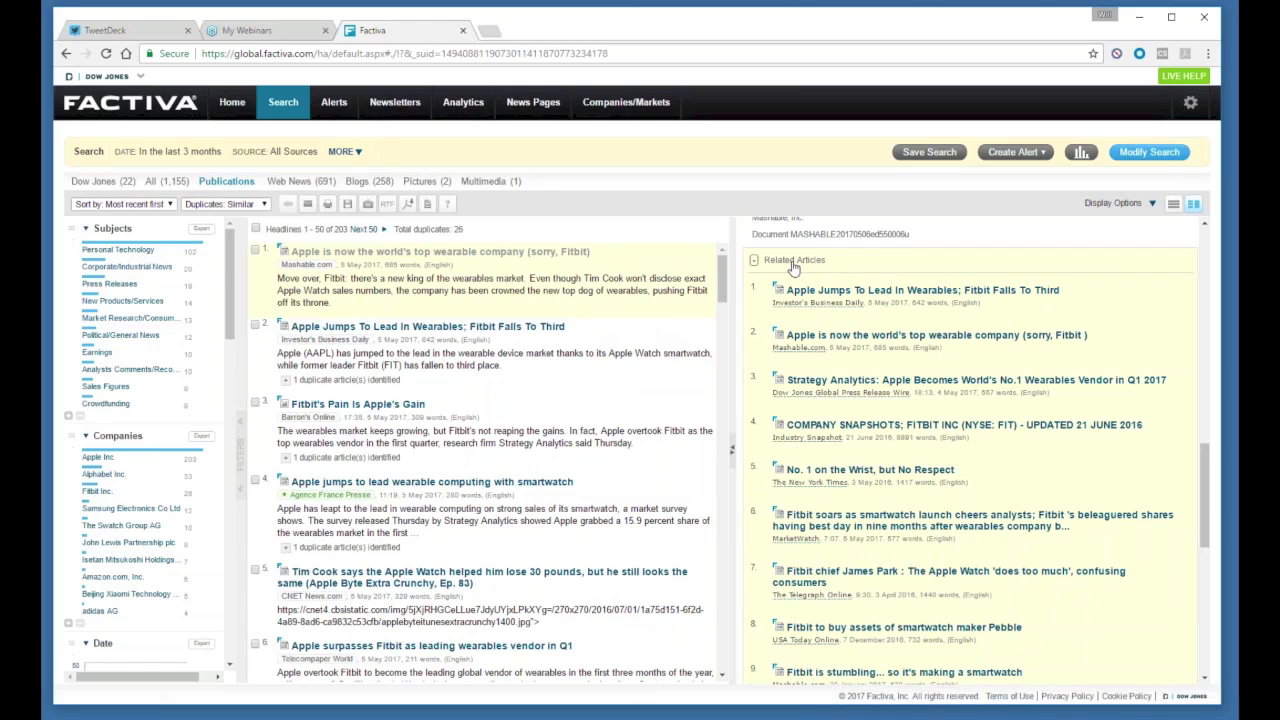
{"action": "scroll", "coordinate": [793, 268], "scroll_direction": "up", "scroll_amount": 3}
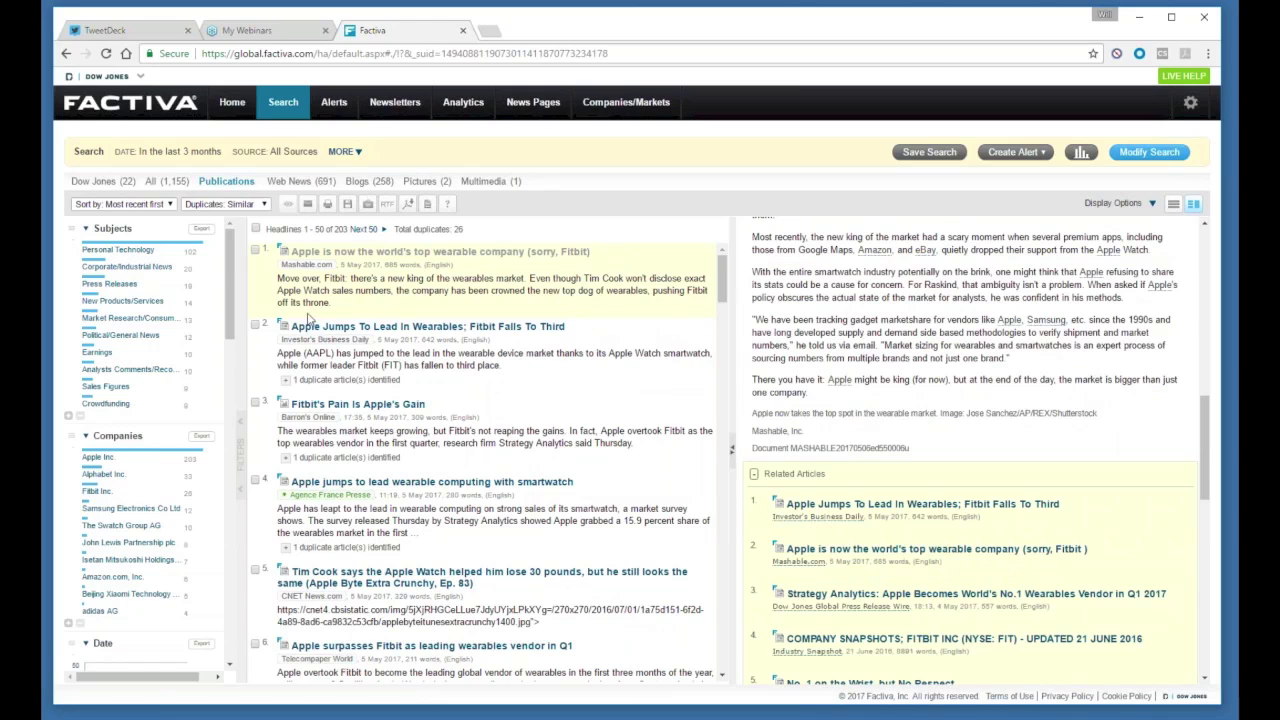
{"action": "left_click", "coordinate": [290, 183]}
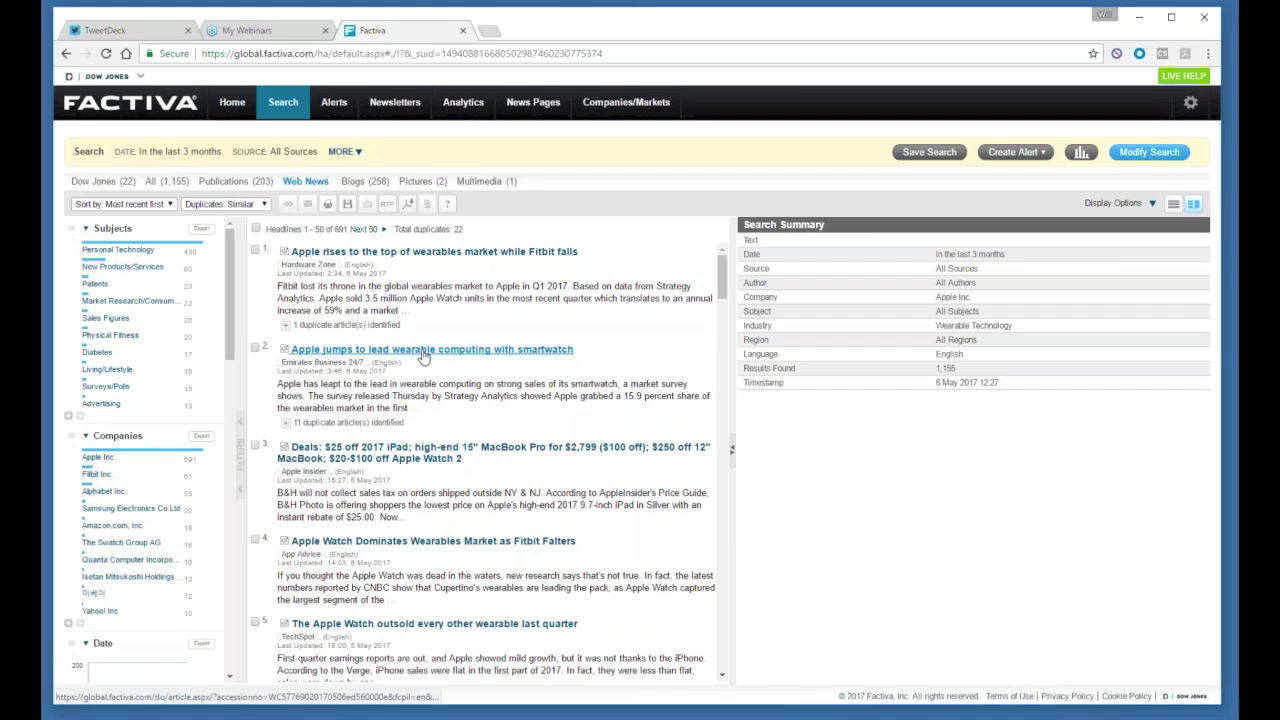
Step: View the Emirates 24/7 smartwatch article's original web page, then close it
{"action": "left_click", "coordinate": [424, 350]}
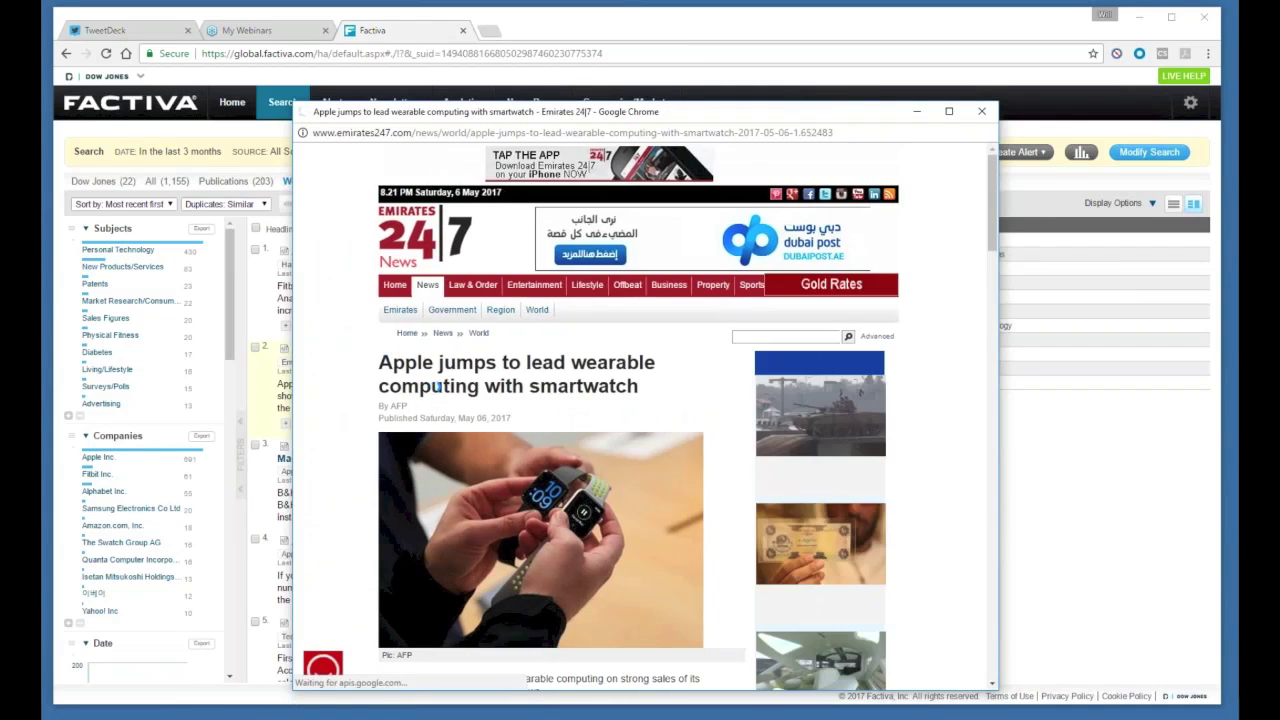
{"action": "scroll", "coordinate": [419, 360], "scroll_direction": "down", "scroll_amount": 3}
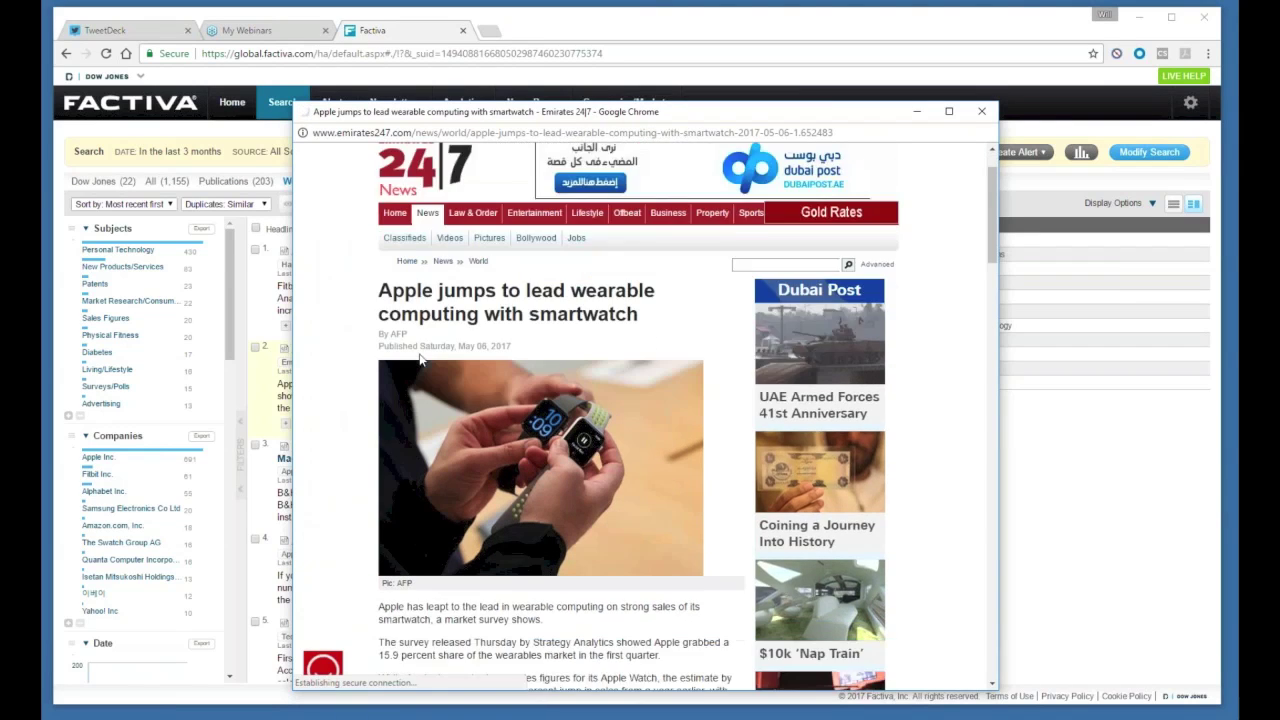
{"action": "scroll", "coordinate": [419, 360], "scroll_direction": "down", "scroll_amount": 3}
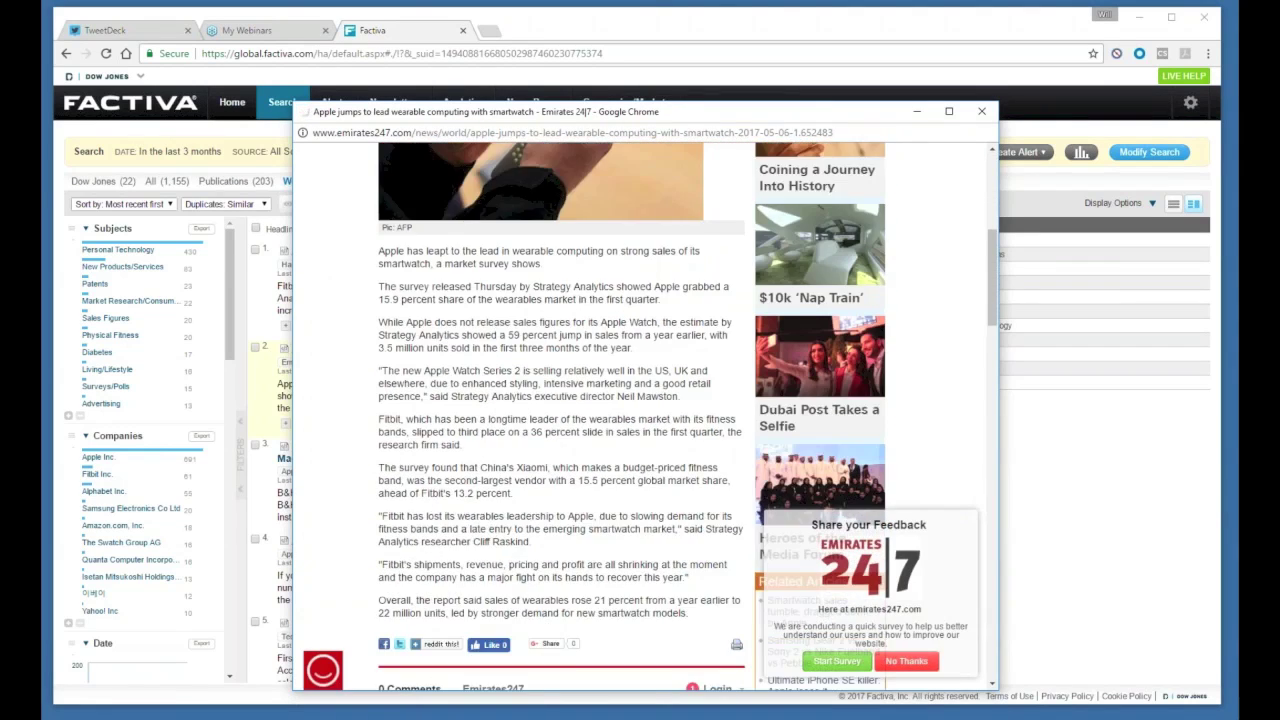
{"action": "left_click", "coordinate": [981, 111]}
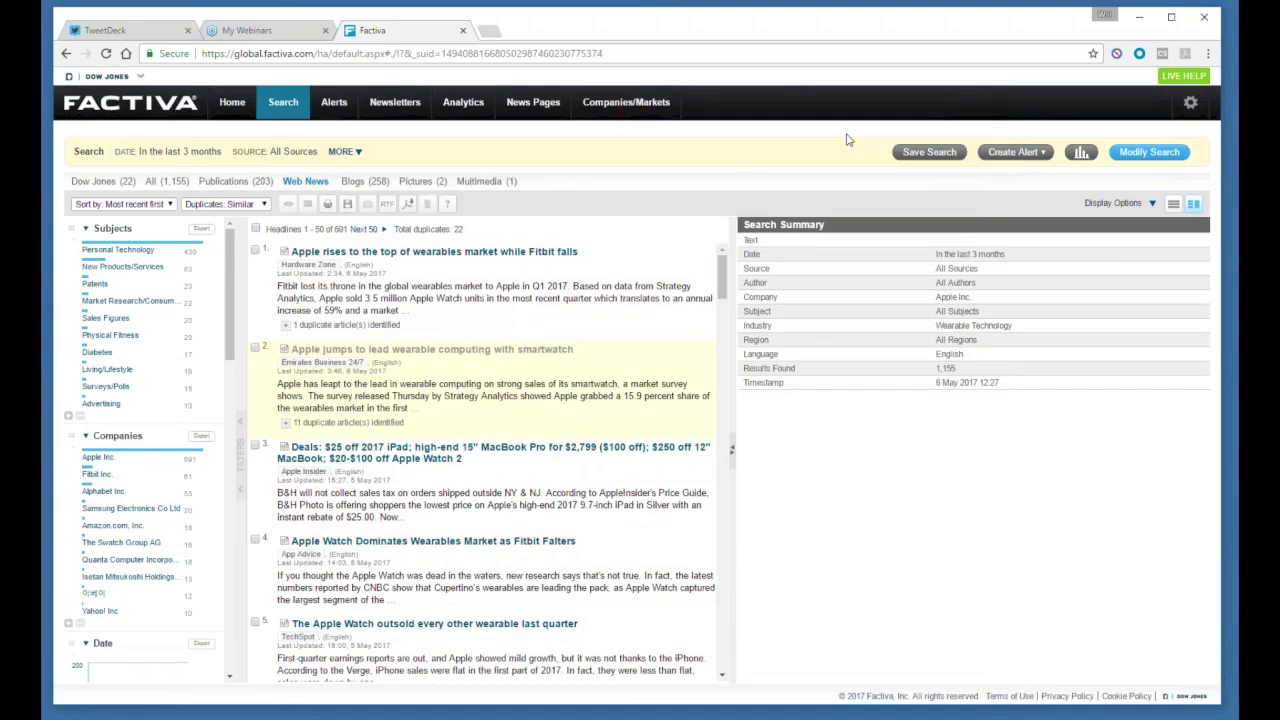
Step: Return to all 1,155 results and filter them by the Physical Fitness subject
{"action": "left_click", "coordinate": [153, 185]}
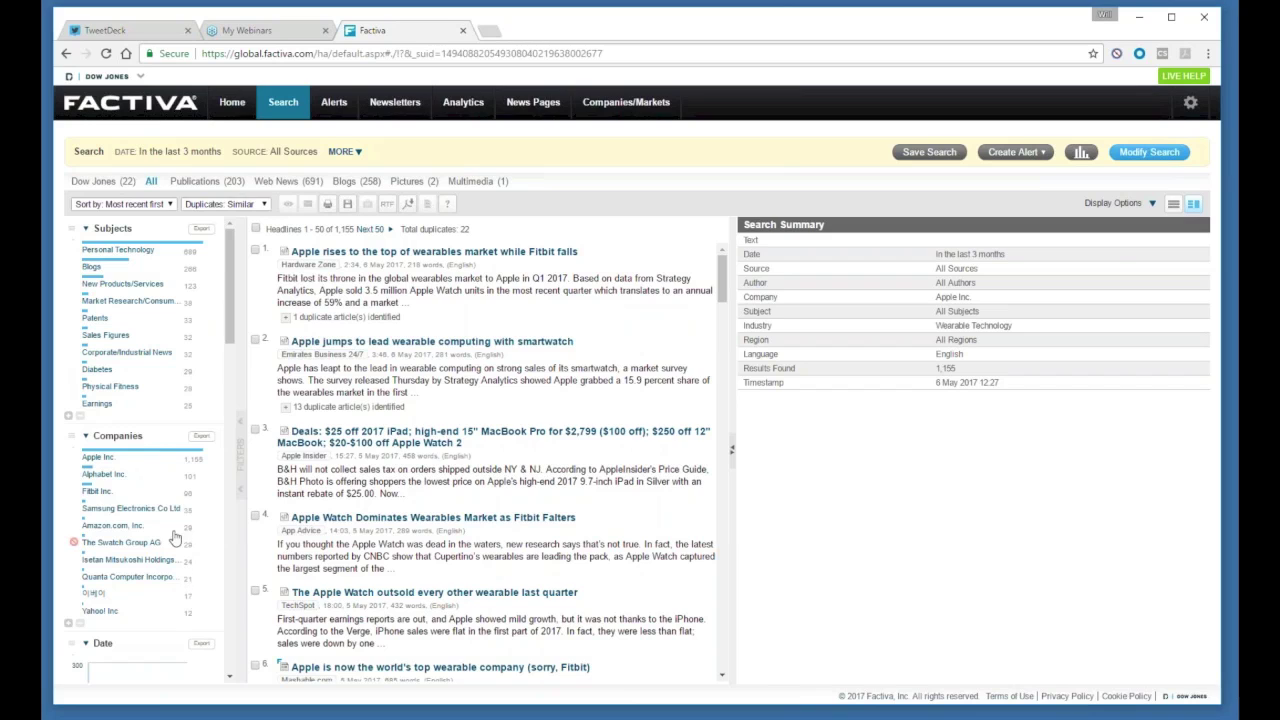
{"action": "scroll", "coordinate": [227, 288], "scroll_direction": "down", "scroll_amount": 5}
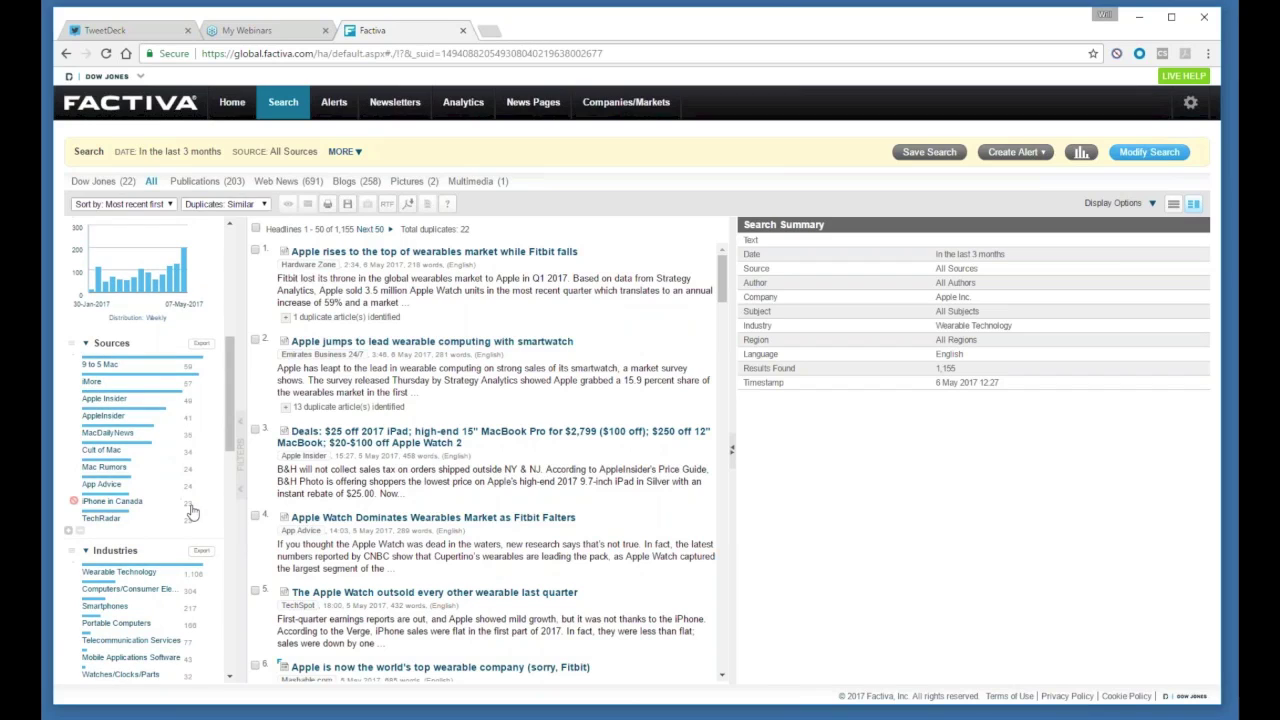
{"action": "scroll", "coordinate": [190, 512], "scroll_direction": "down", "scroll_amount": 5}
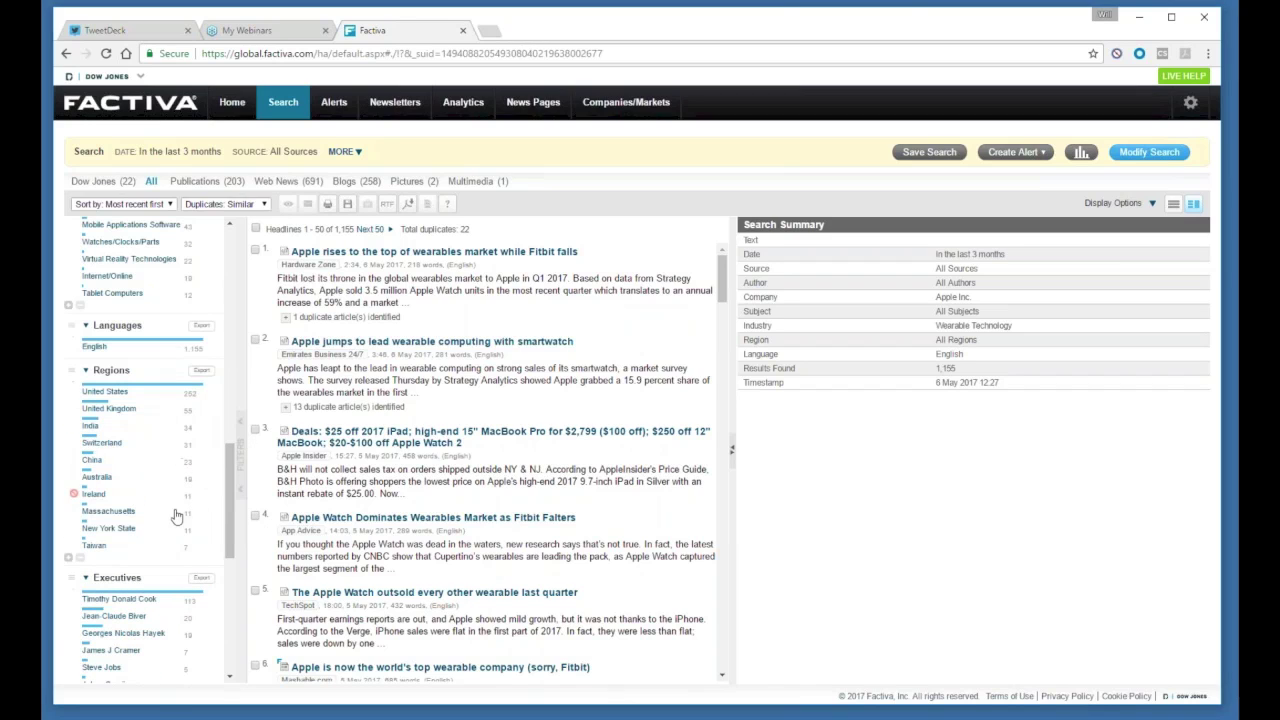
{"action": "scroll", "coordinate": [222, 368], "scroll_direction": "up", "scroll_amount": 5}
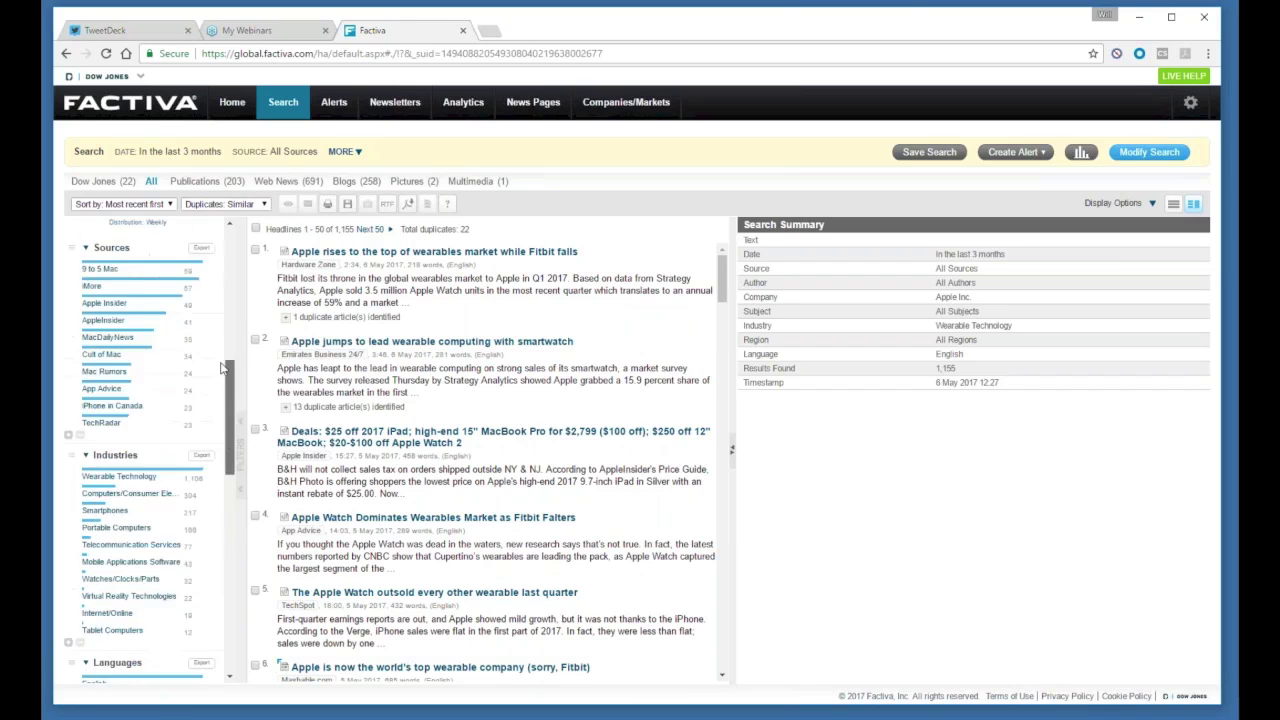
{"action": "scroll", "coordinate": [222, 368], "scroll_direction": "up", "scroll_amount": 3}
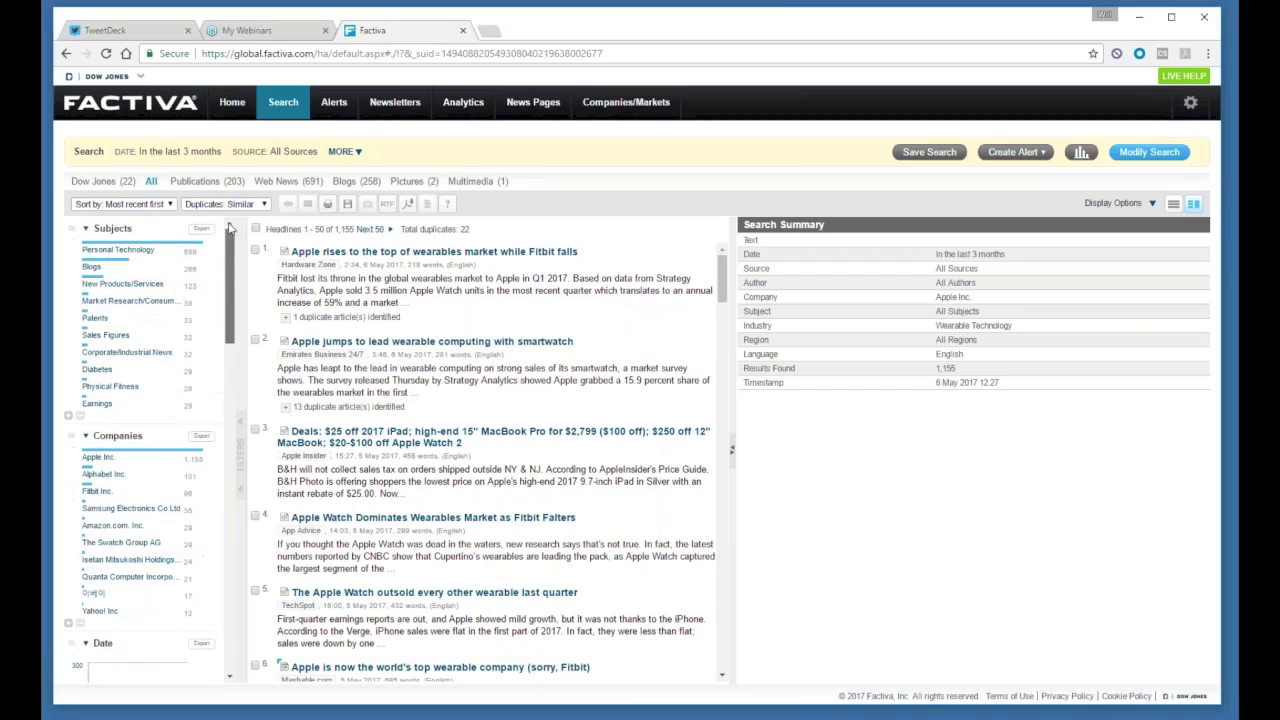
{"action": "left_click", "coordinate": [110, 387]}
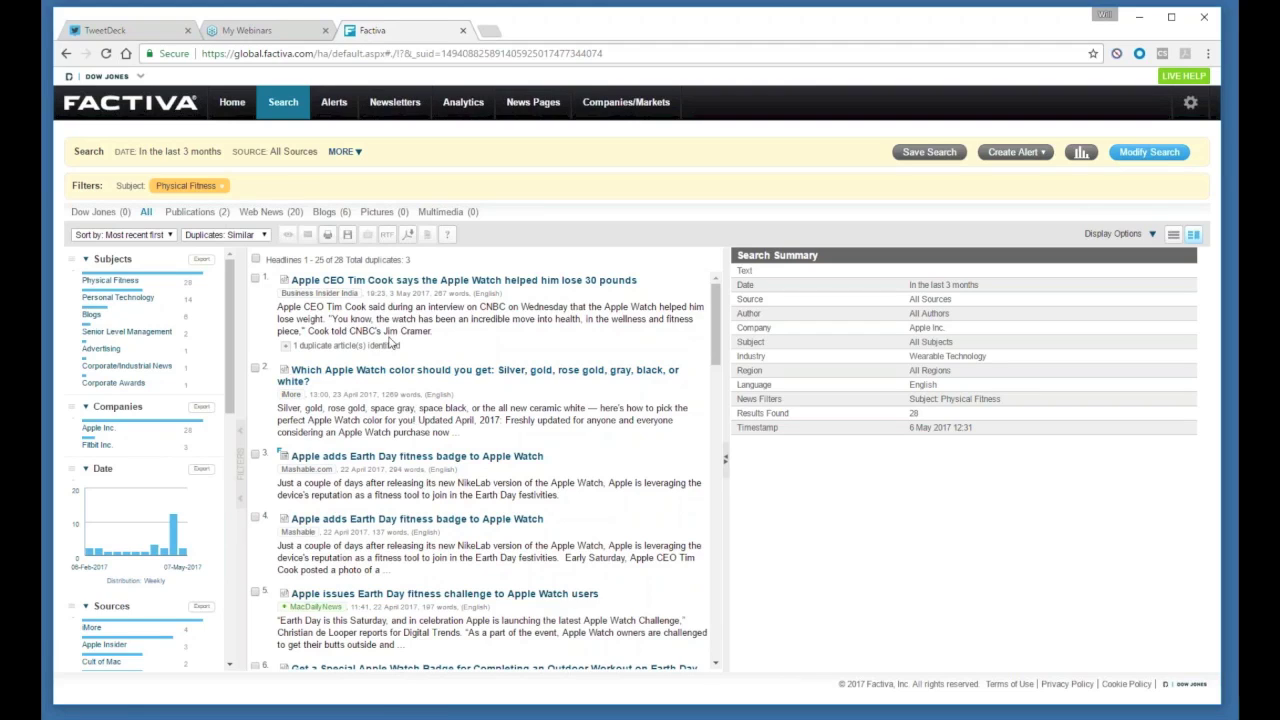
Step: Expand the duplicate articles of the top Tim Cook Apple Watch result
{"action": "left_click", "coordinate": [285, 346]}
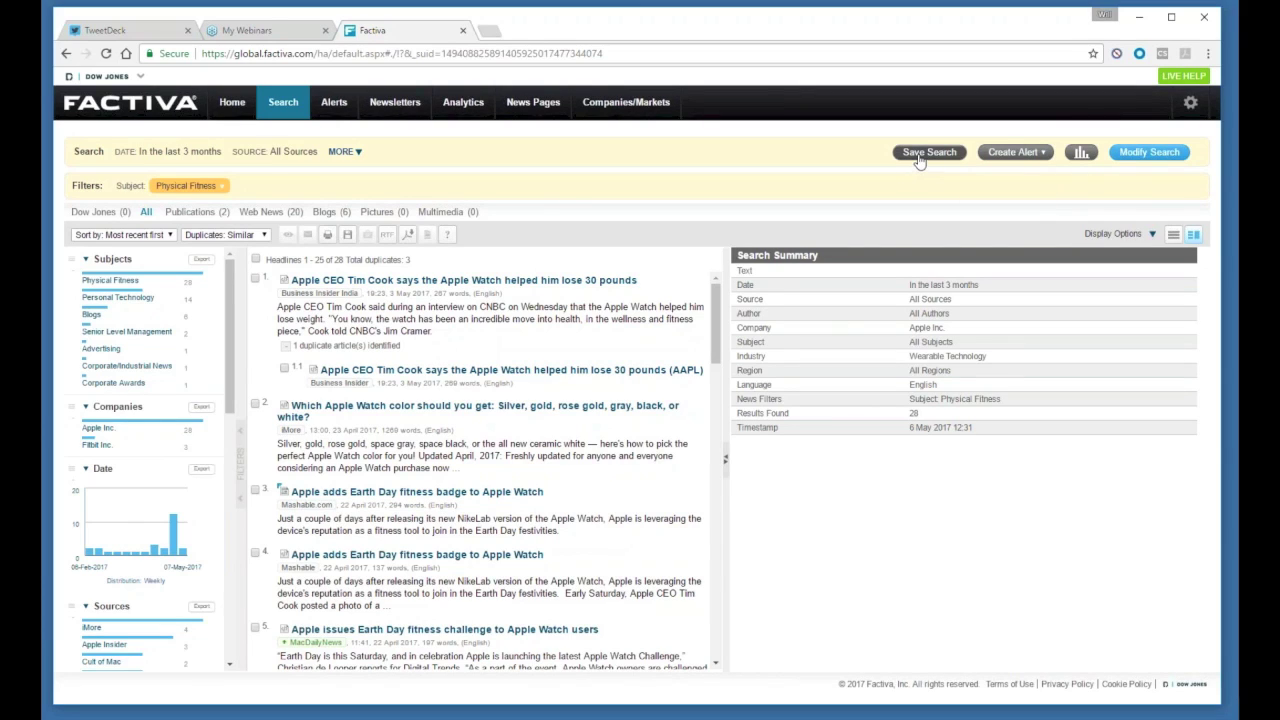
{"action": "mouse_move", "coordinate": [1012, 156]}
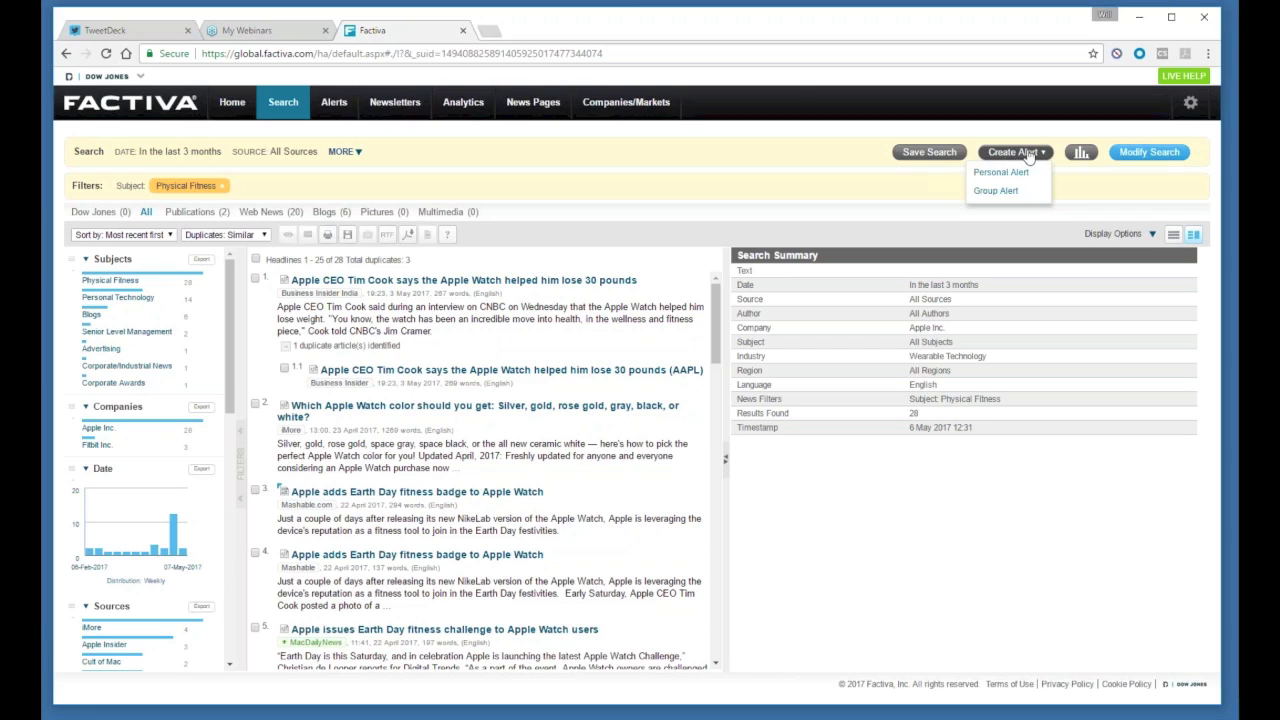
Step: Edit the search via Modify Search and remove the Physical Fitness news filter tag
{"action": "left_click", "coordinate": [1149, 155]}
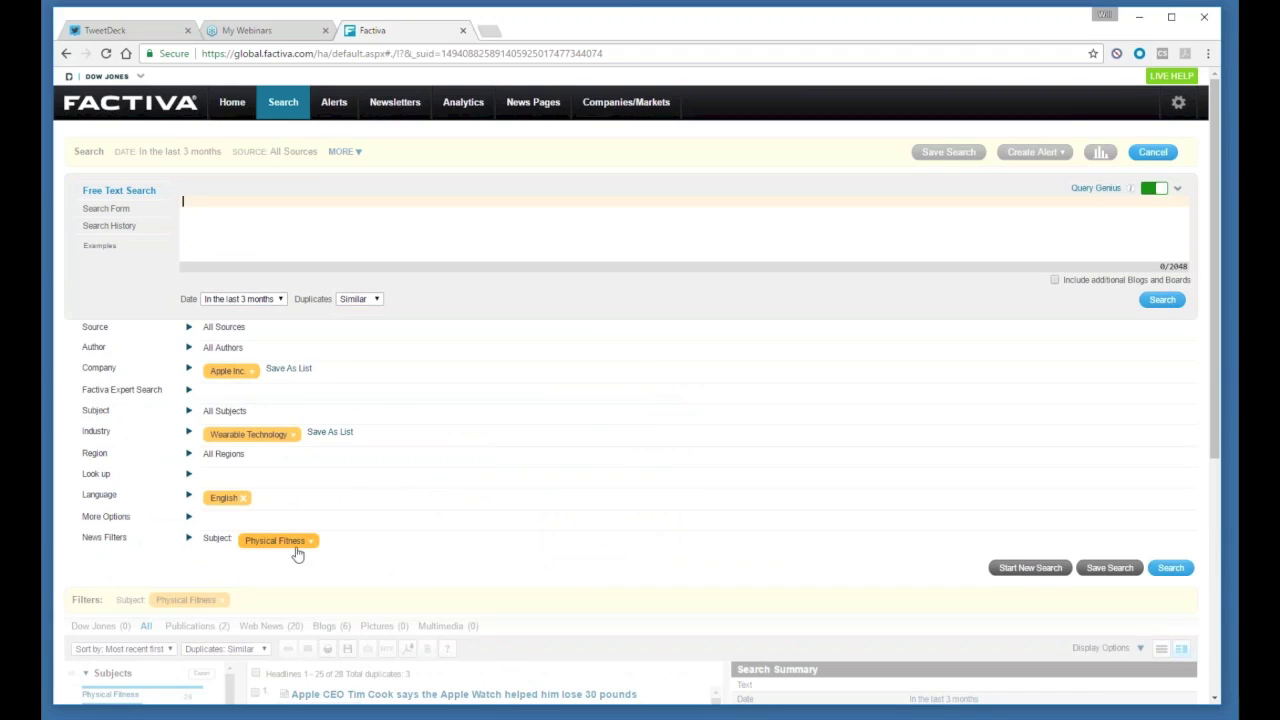
{"action": "left_click", "coordinate": [301, 546]}
{"action": "left_click", "coordinate": [283, 566]}
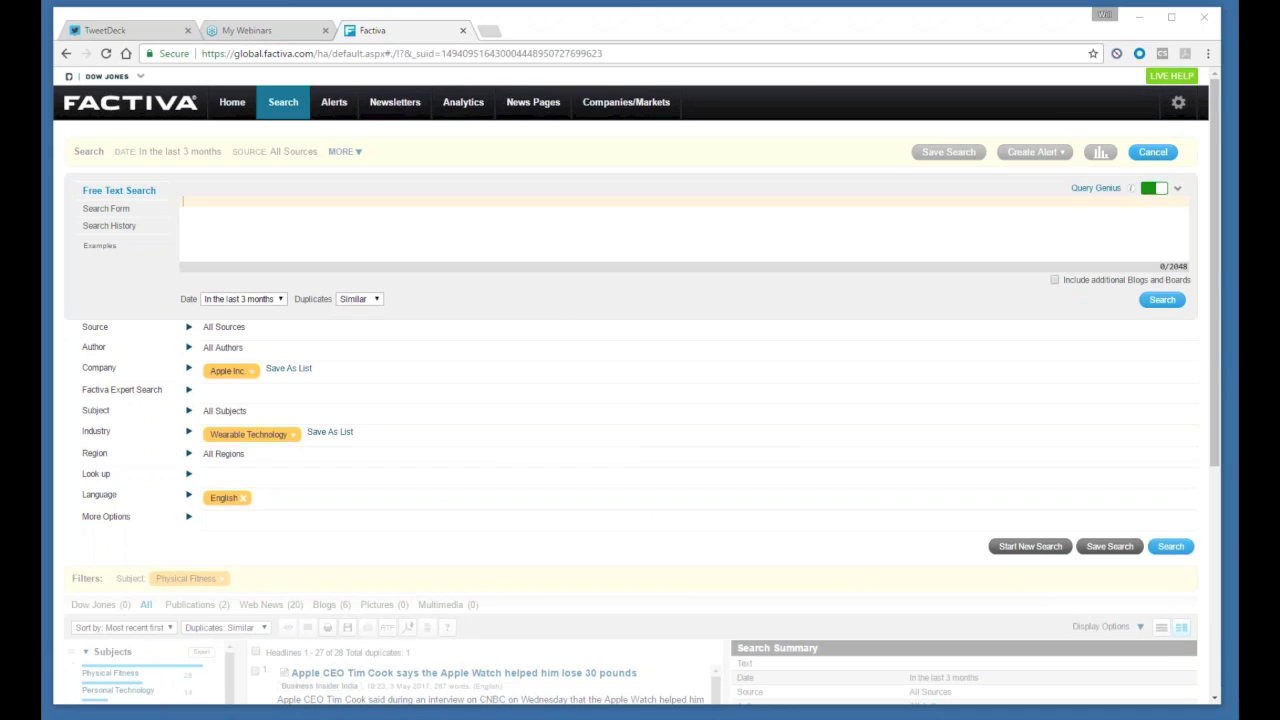
Step: Limit the Apple search's sources to Technology, picked from the By Industry source category
{"action": "left_click", "coordinate": [188, 329]}
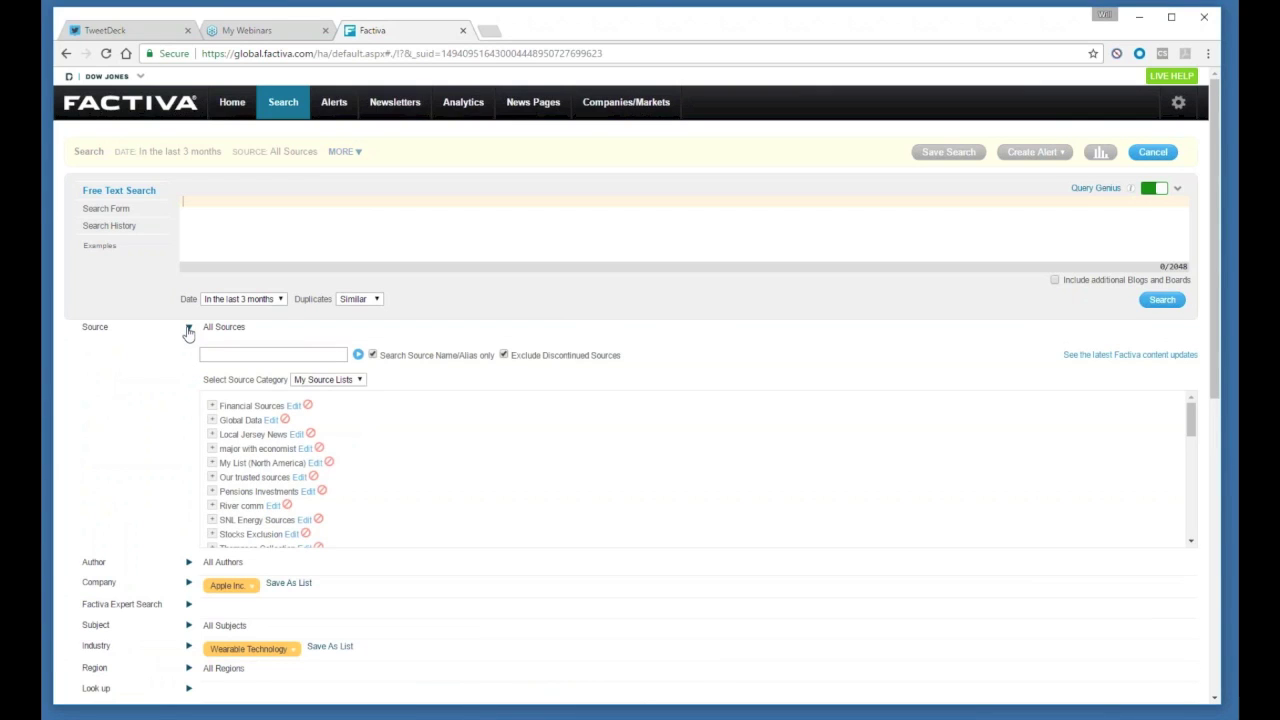
{"action": "left_click", "coordinate": [322, 380]}
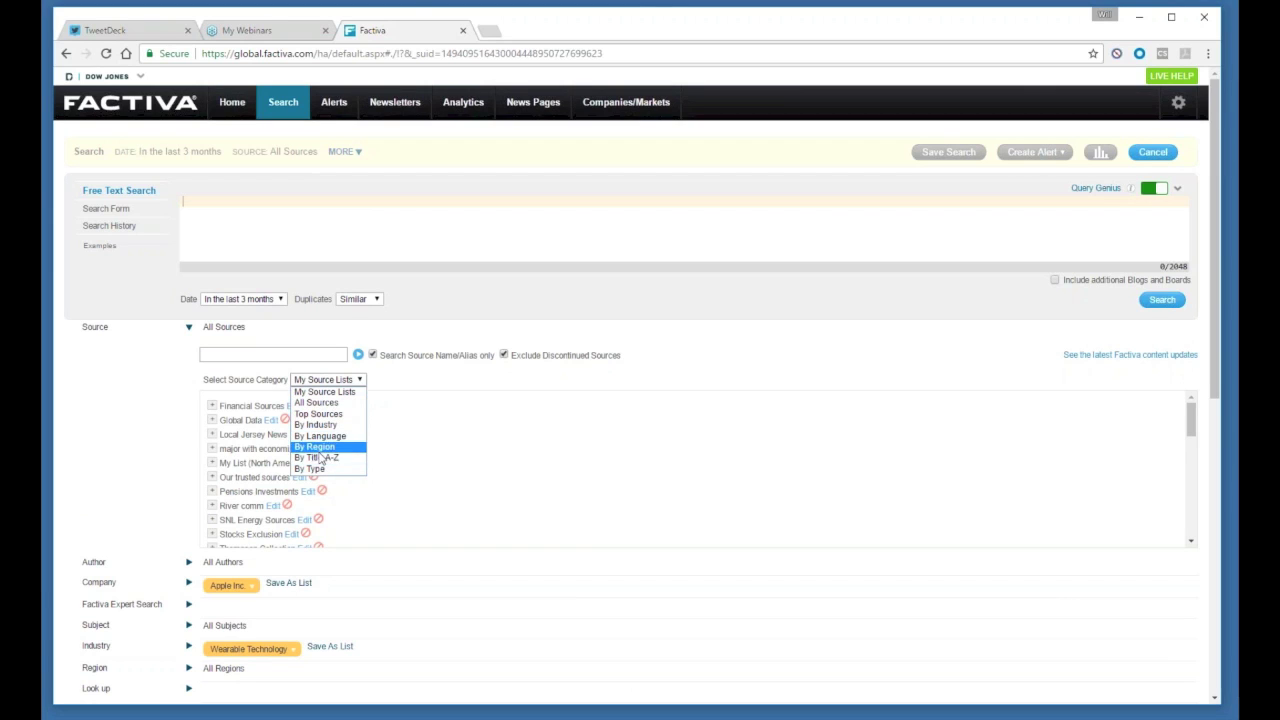
{"action": "left_click", "coordinate": [318, 413]}
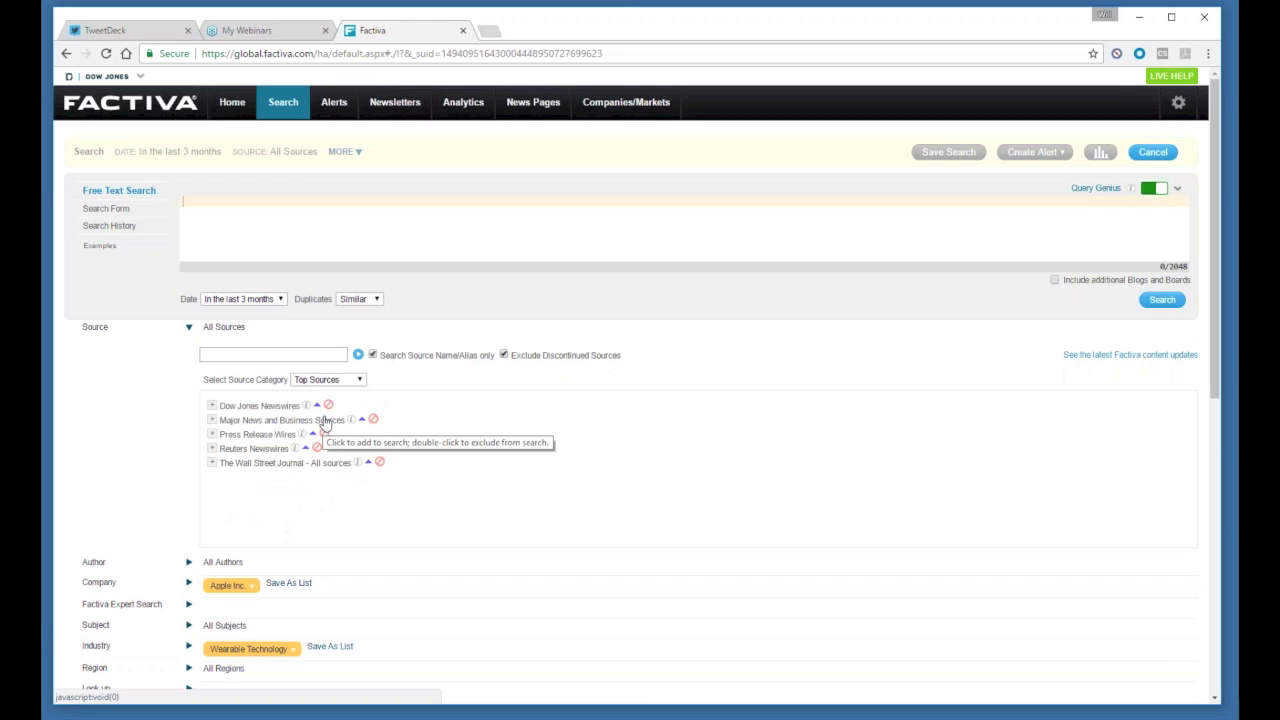
{"action": "left_click", "coordinate": [343, 384]}
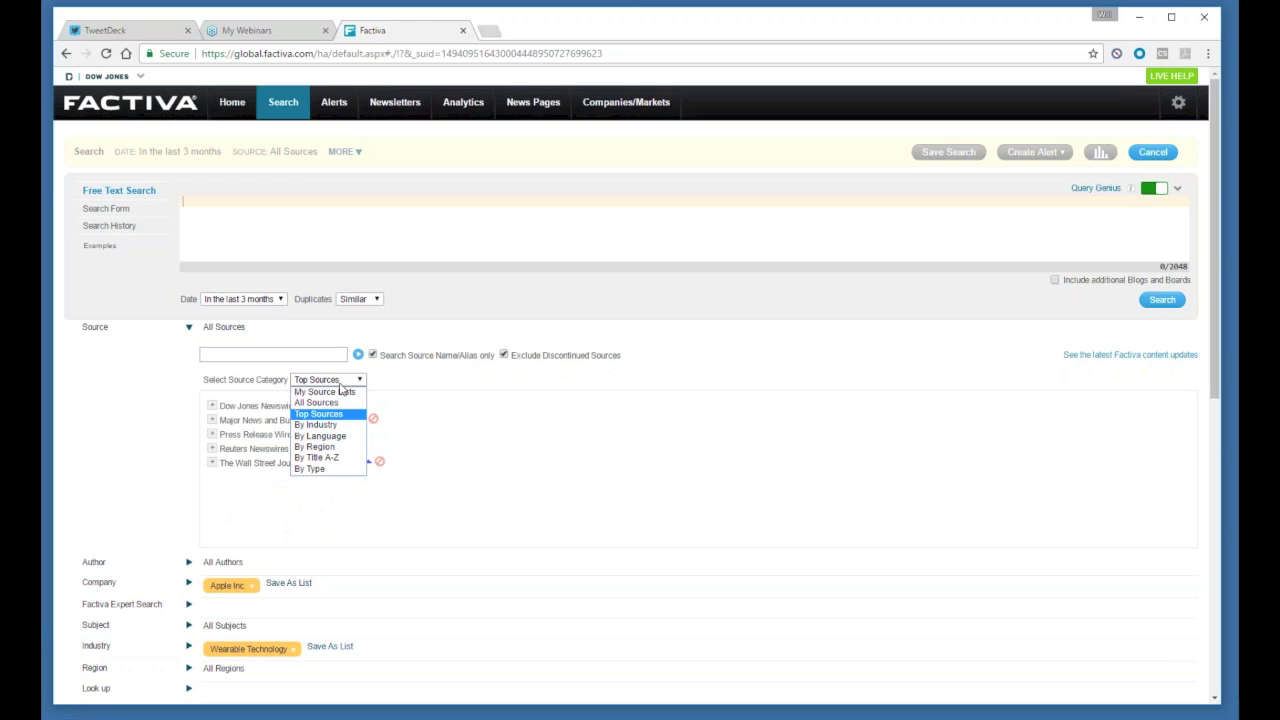
{"action": "left_click", "coordinate": [340, 430]}
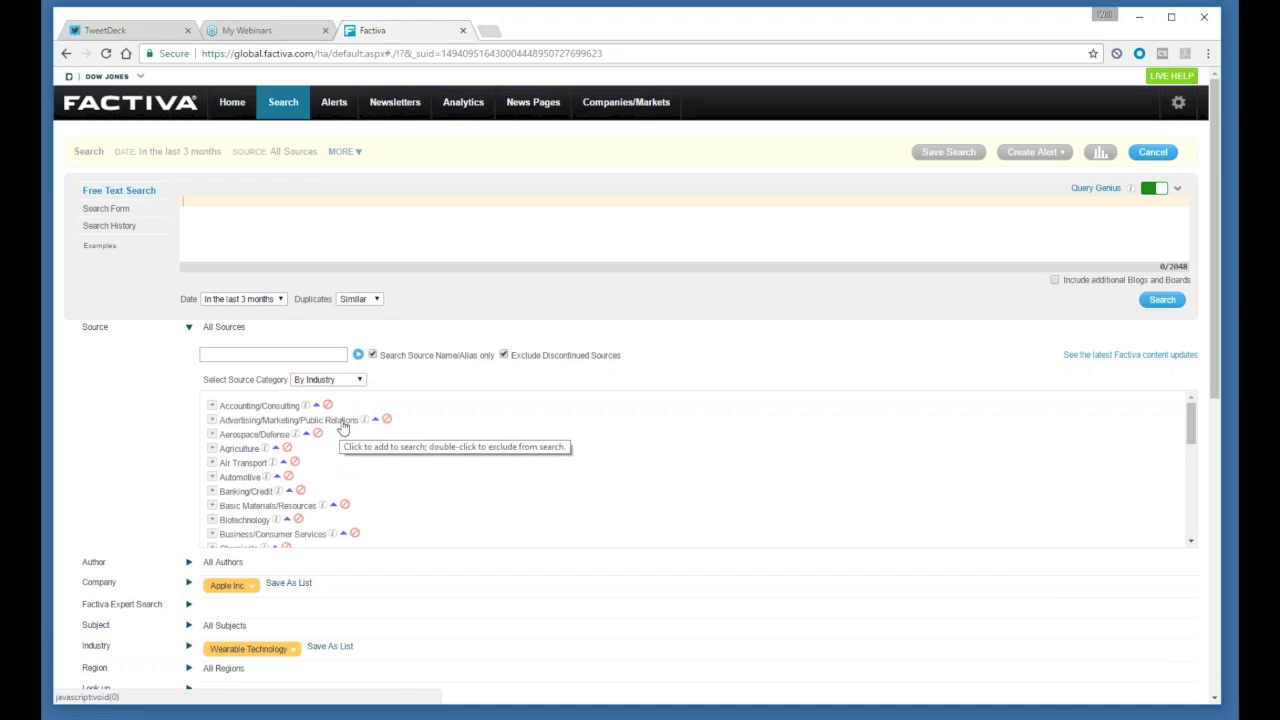
{"action": "scroll", "coordinate": [340, 468], "scroll_direction": "down", "scroll_amount": 1}
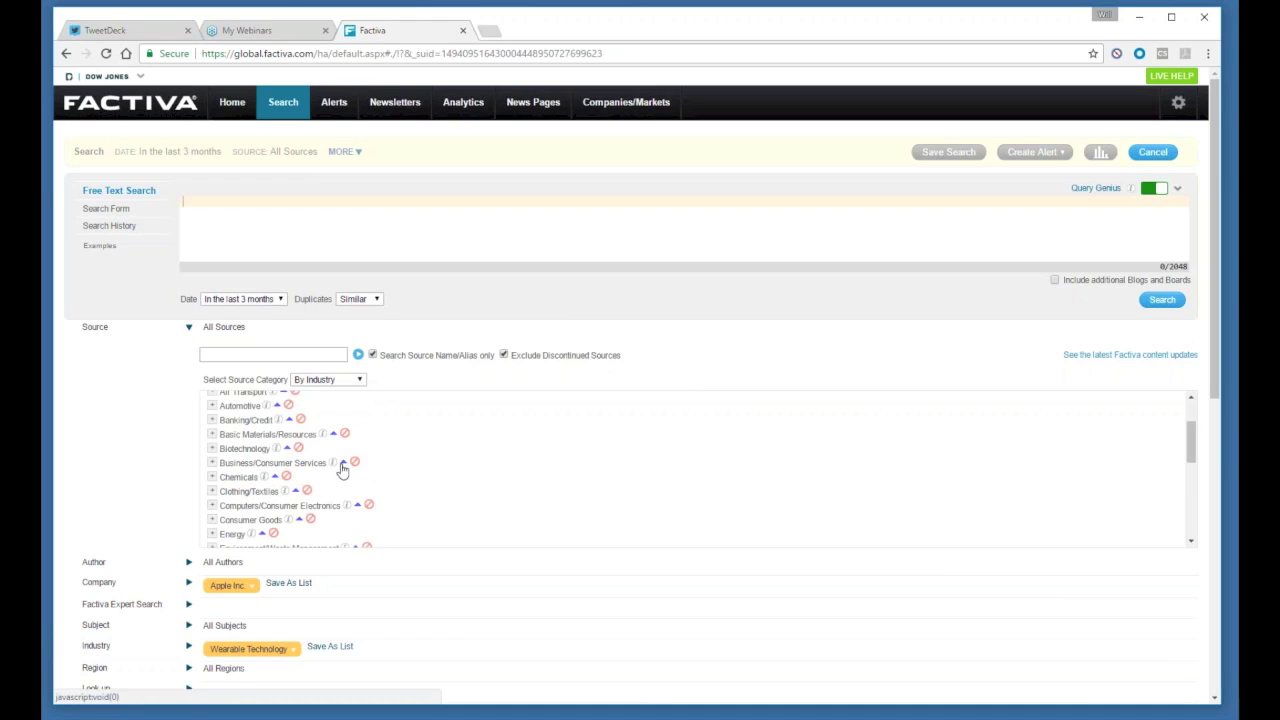
{"action": "scroll", "coordinate": [340, 470], "scroll_direction": "down", "scroll_amount": 1}
{"action": "scroll", "coordinate": [340, 470], "scroll_direction": "down", "scroll_amount": 2}
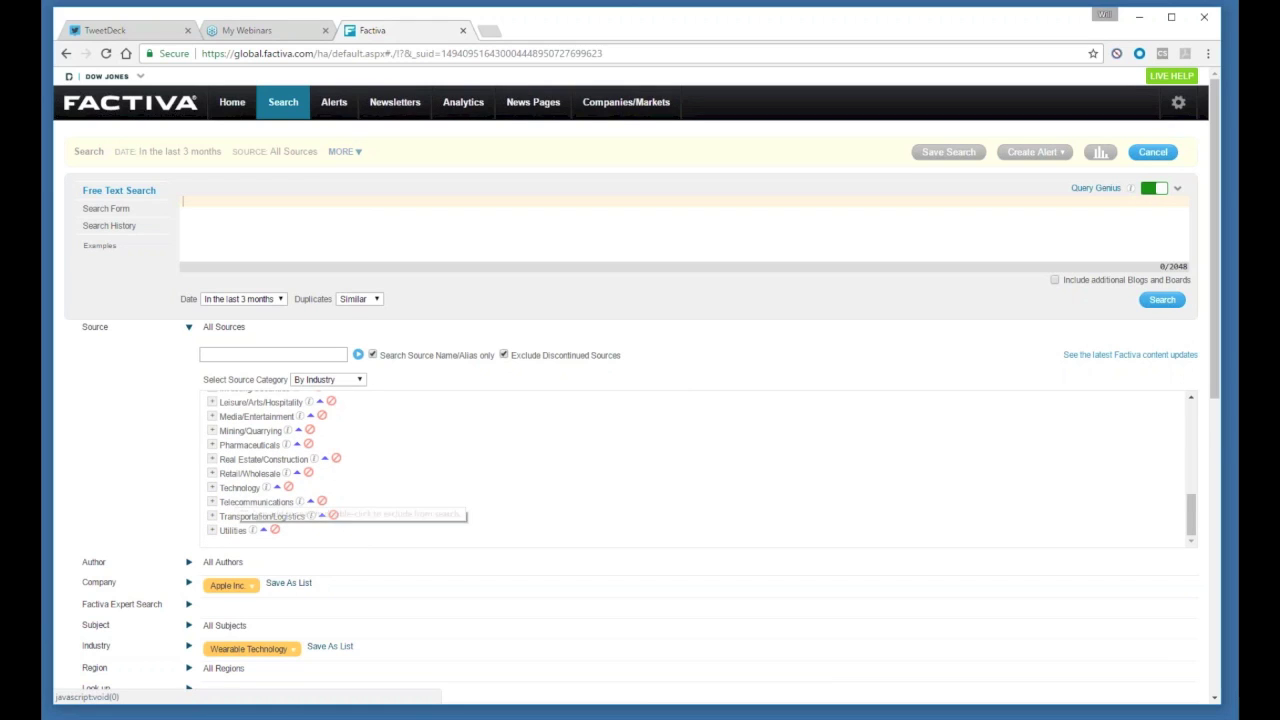
{"action": "left_click", "coordinate": [239, 487]}
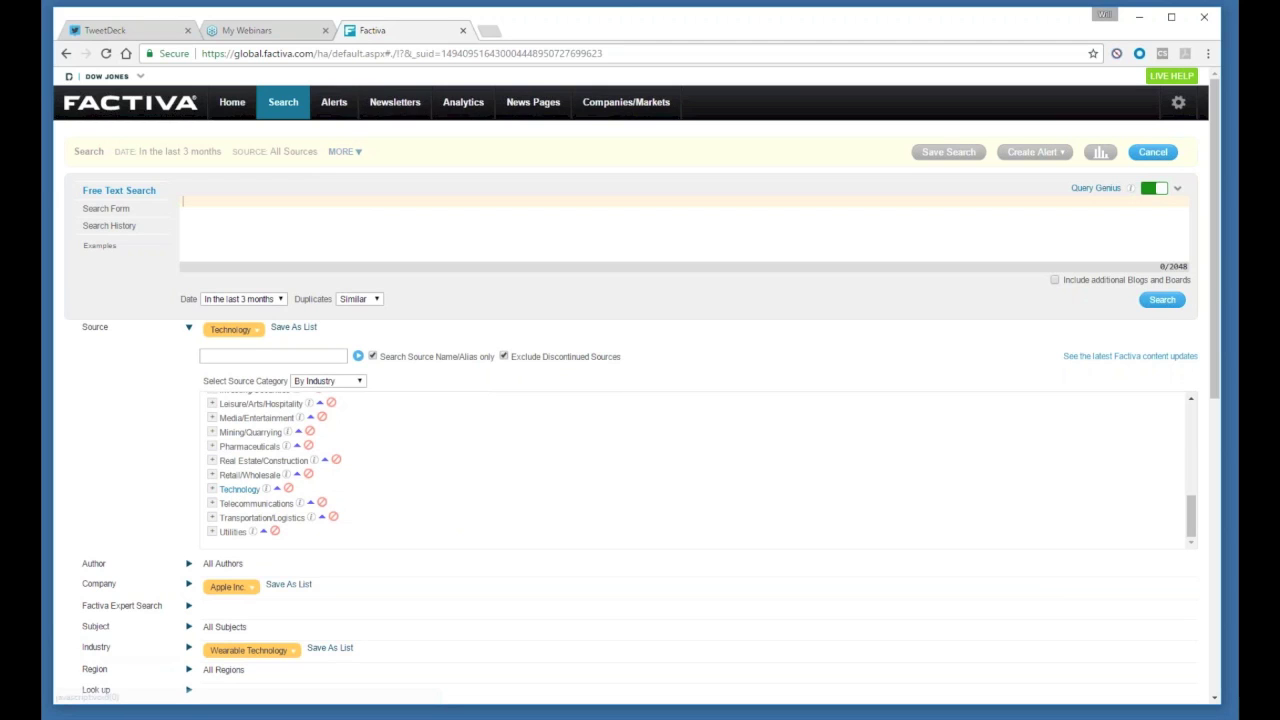
{"action": "left_click", "coordinate": [189, 327]}
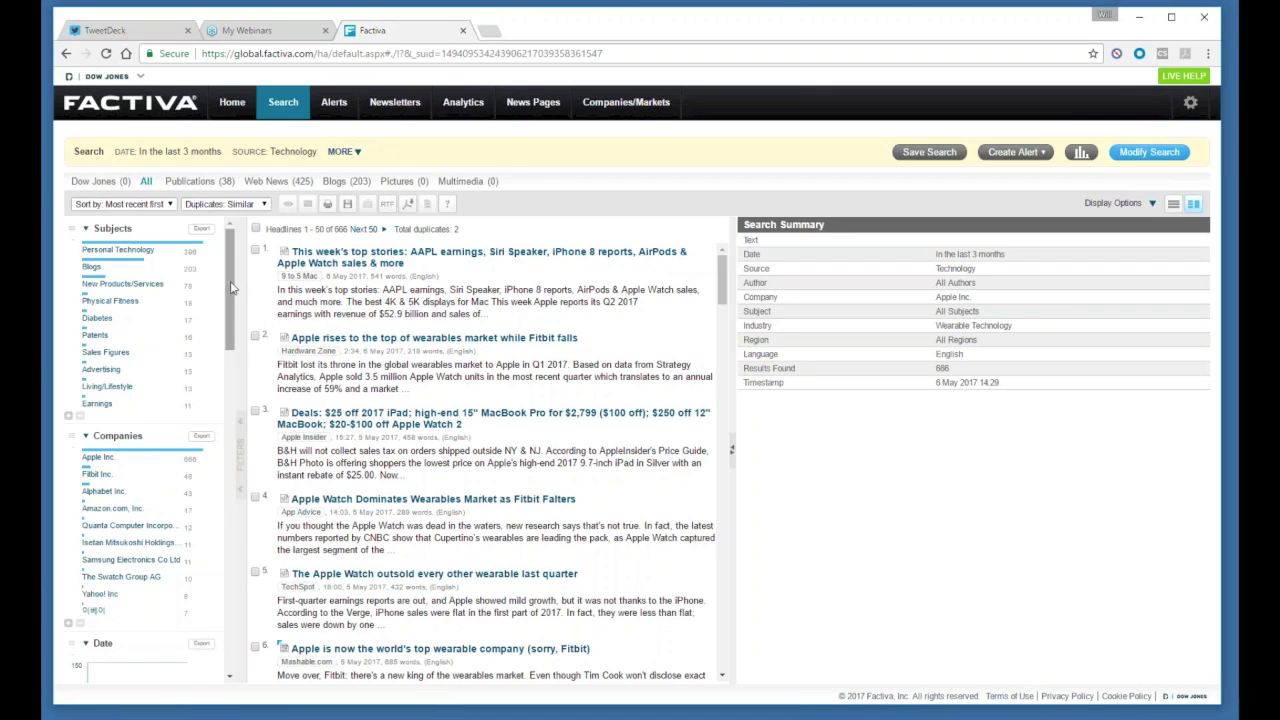
Step: Show more publications in the results' Sources filter, then return to the search form with Modify Search
{"action": "left_click_drag", "start_coordinate": [231, 288], "coordinate": [231, 425]}
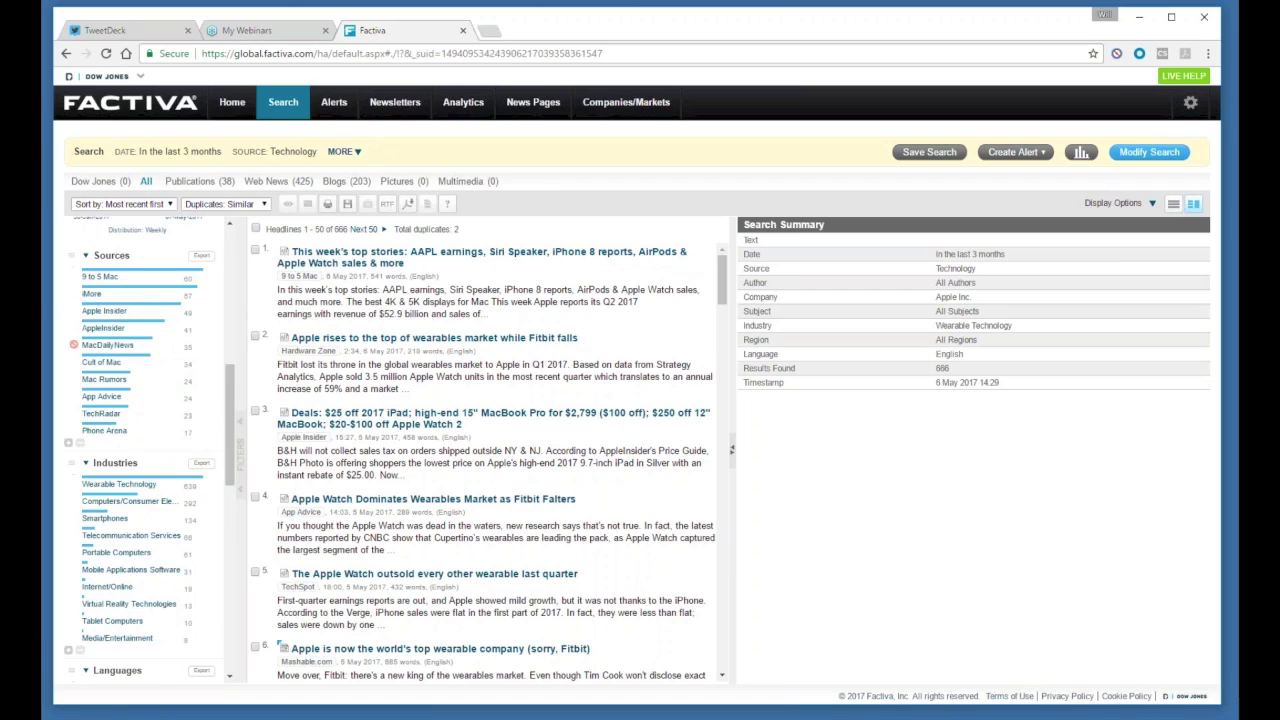
{"action": "left_click", "coordinate": [68, 444]}
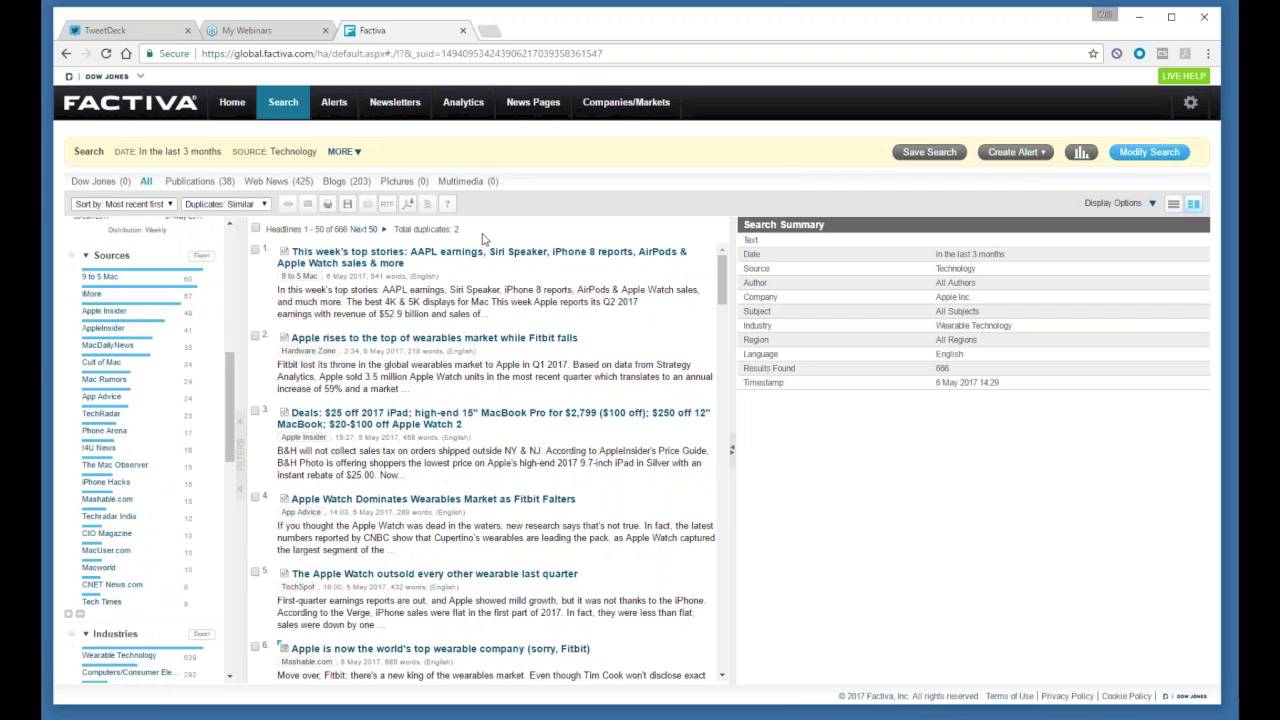
{"action": "left_click", "coordinate": [1150, 154]}
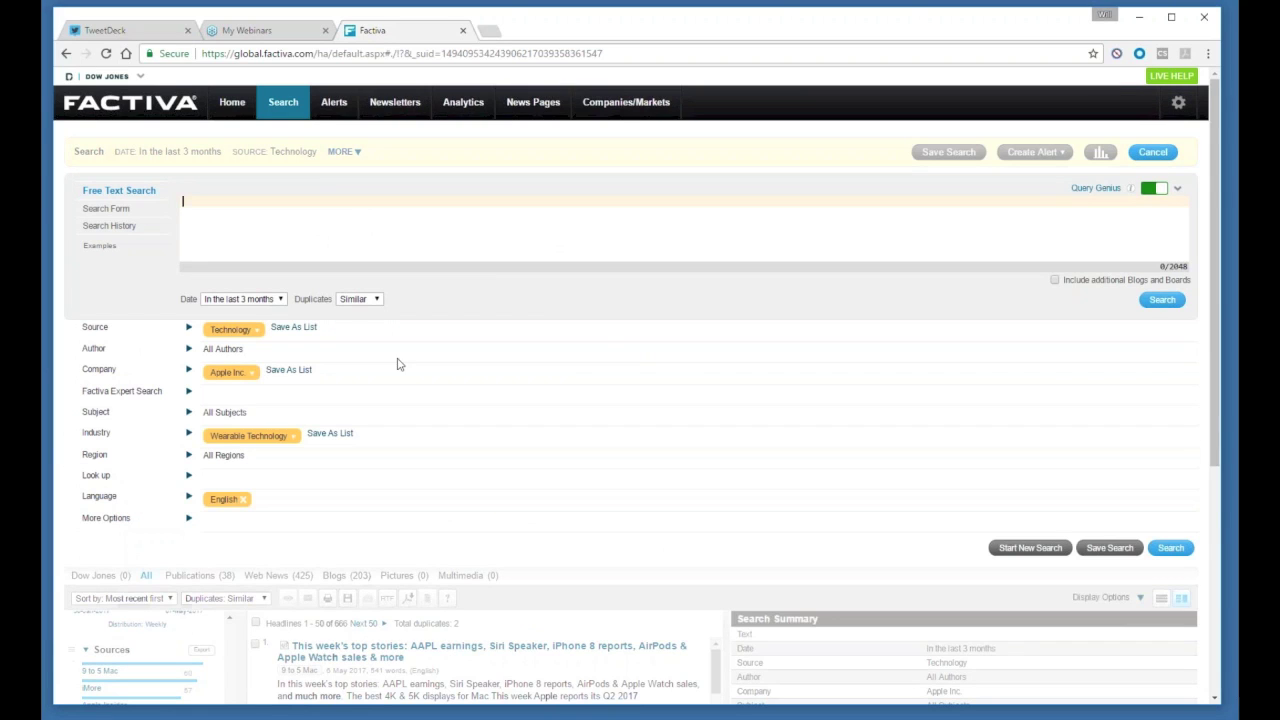
Step: Replace the Technology source with Press Release Wires from Top Sources and rerun the search
{"action": "left_click", "coordinate": [250, 338]}
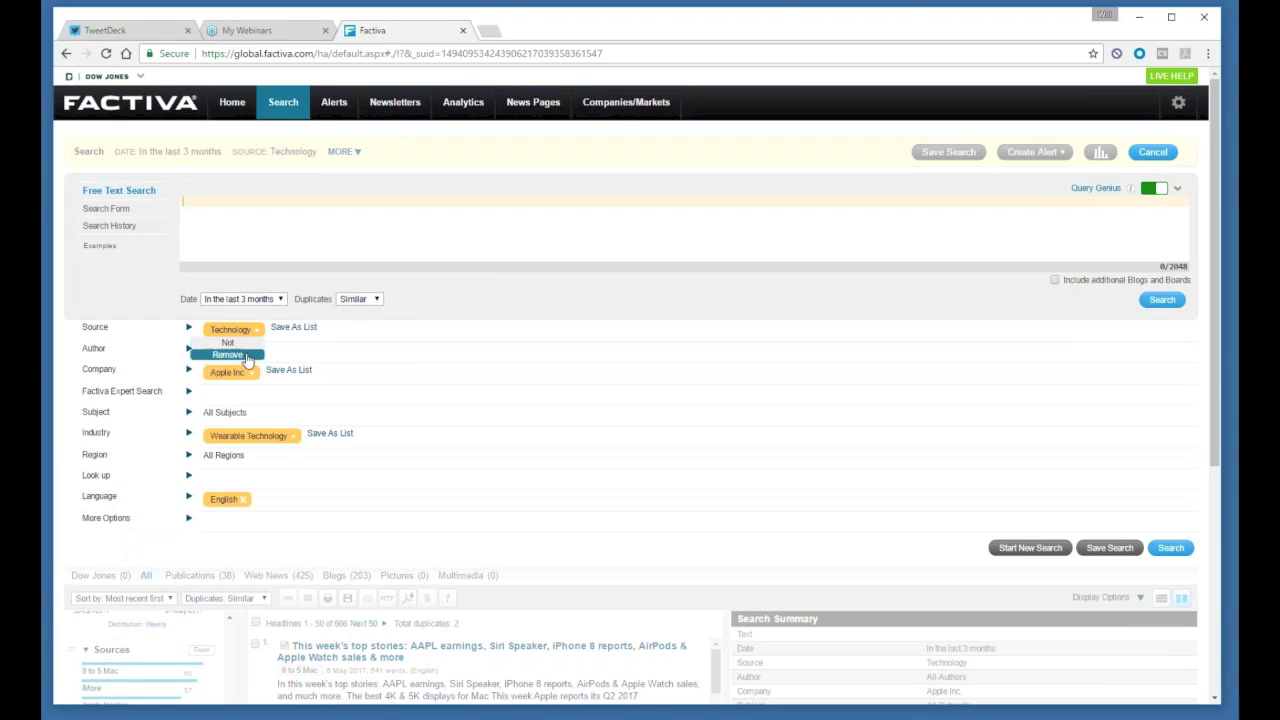
{"action": "left_click", "coordinate": [250, 356]}
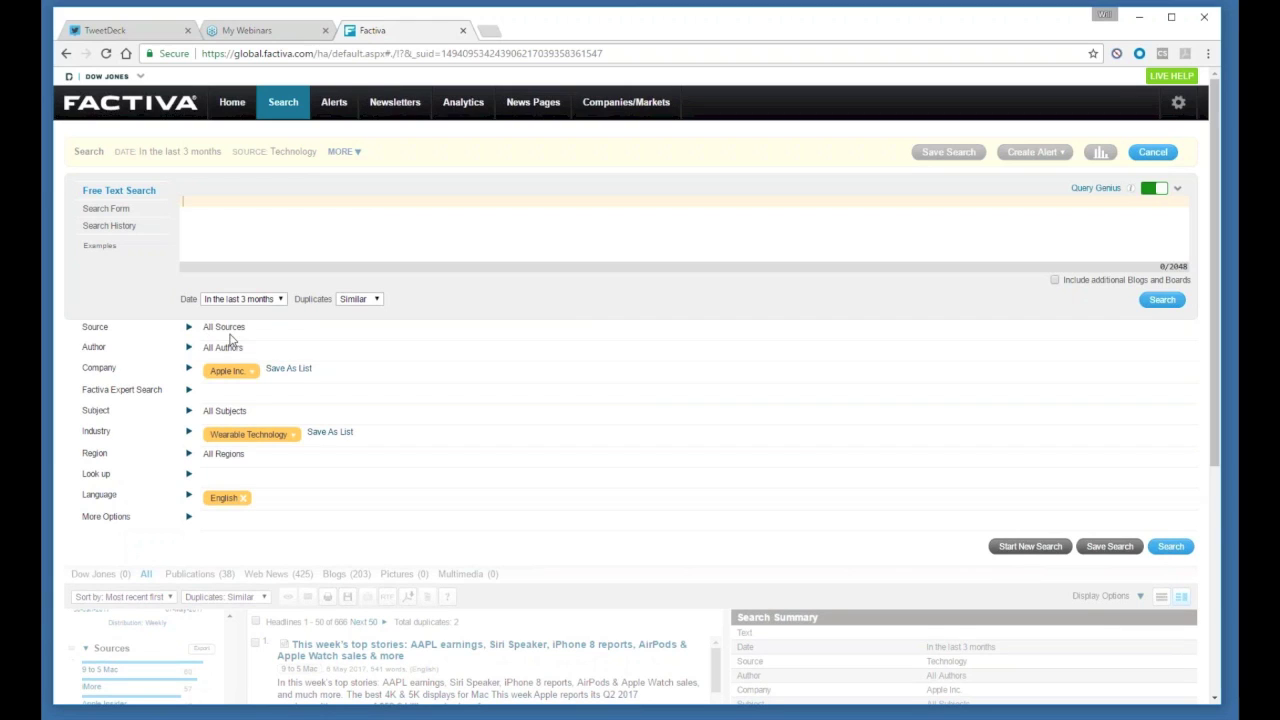
{"action": "left_click", "coordinate": [189, 328]}
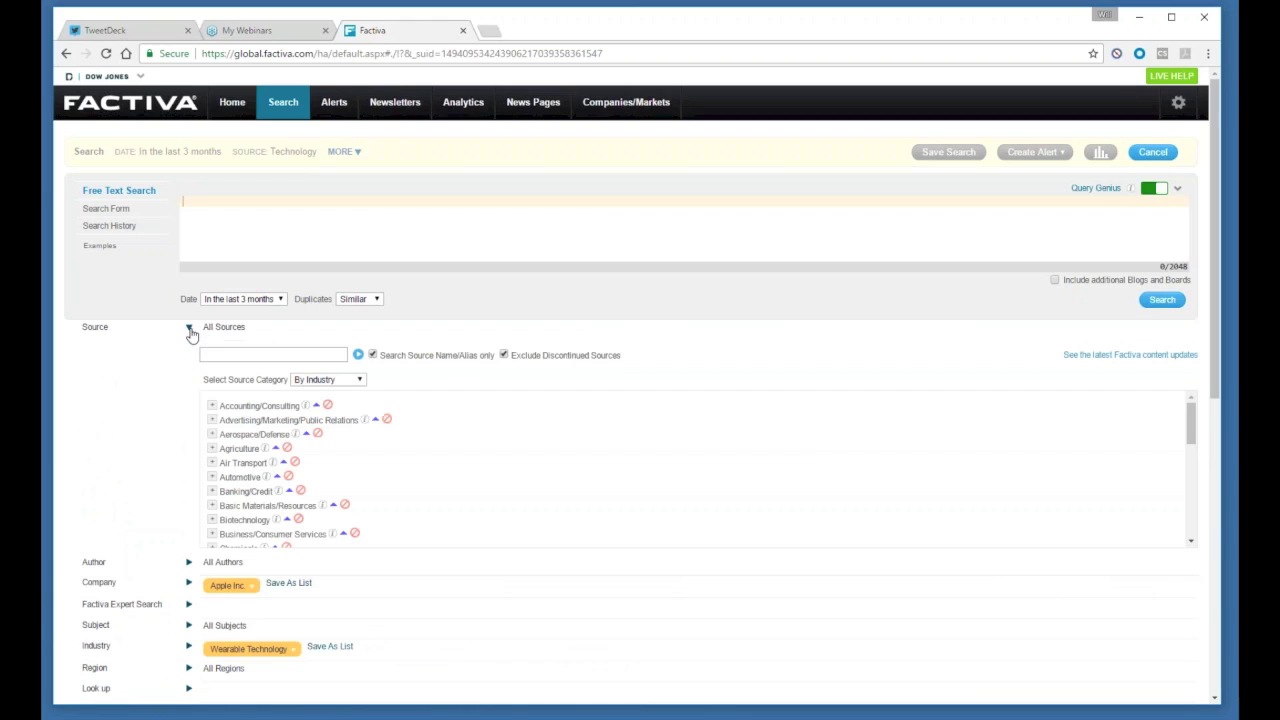
{"action": "left_click", "coordinate": [300, 380]}
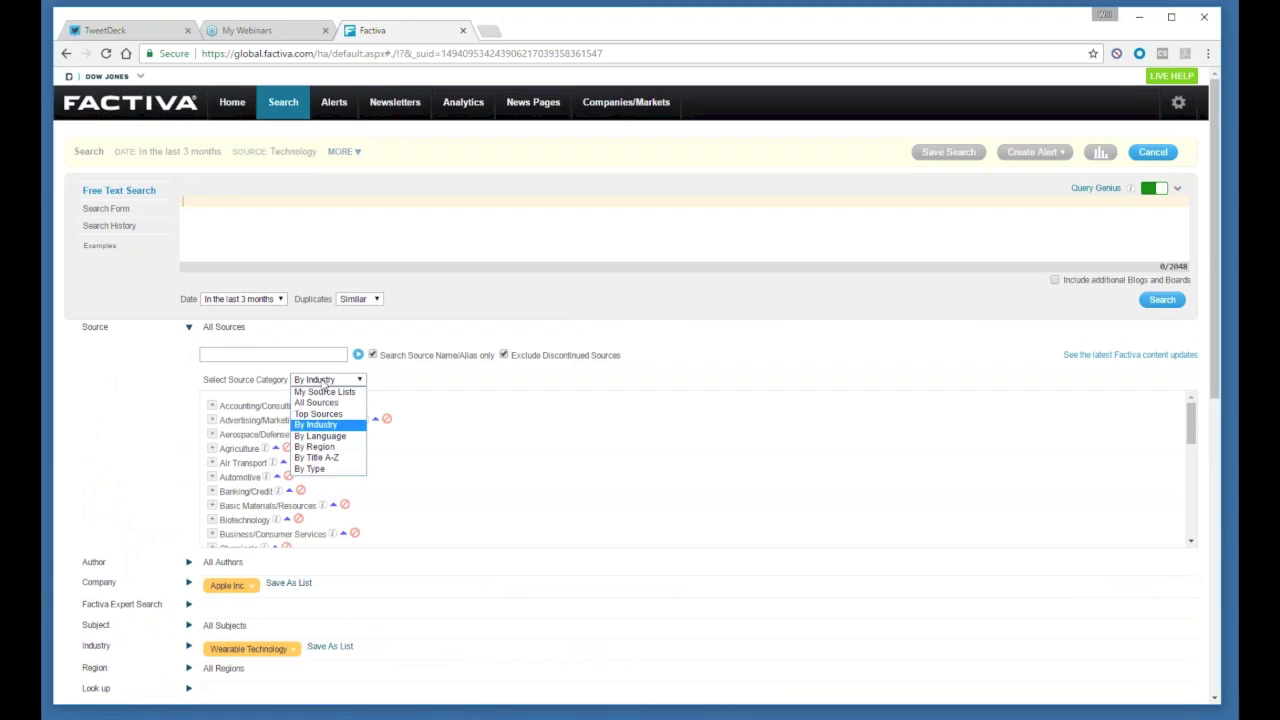
{"action": "left_click", "coordinate": [313, 420]}
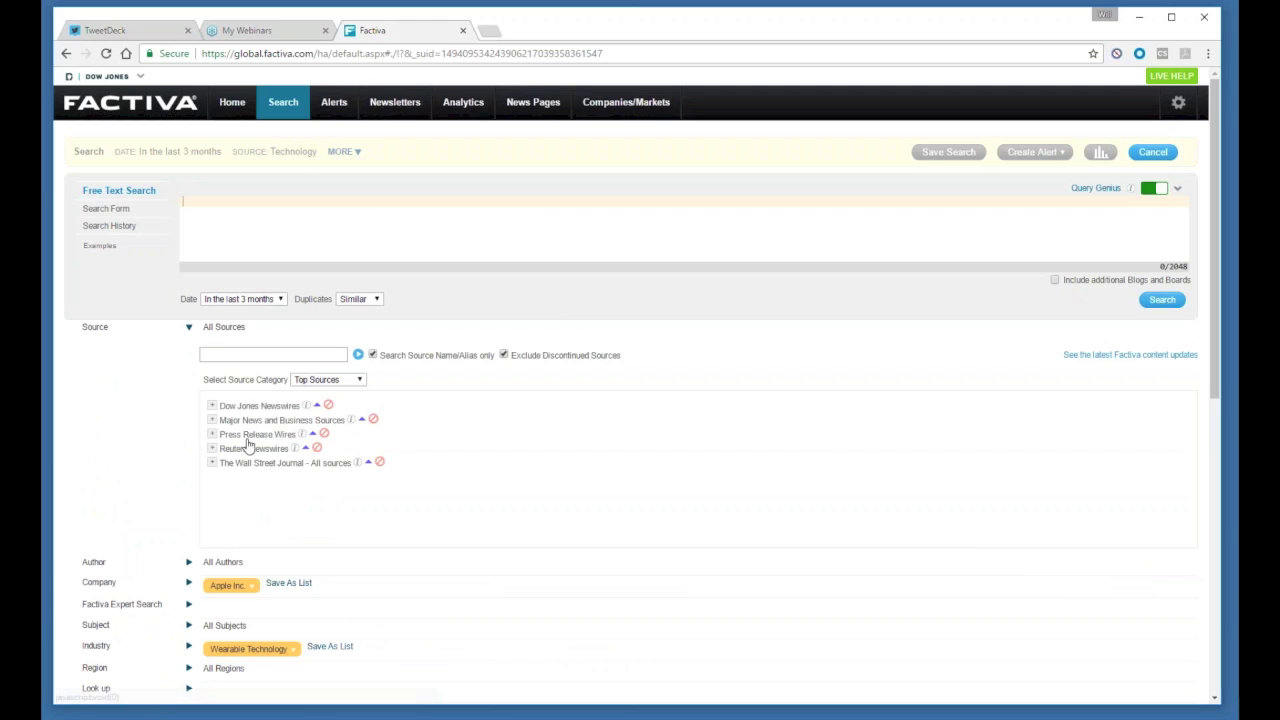
{"action": "left_click", "coordinate": [249, 436]}
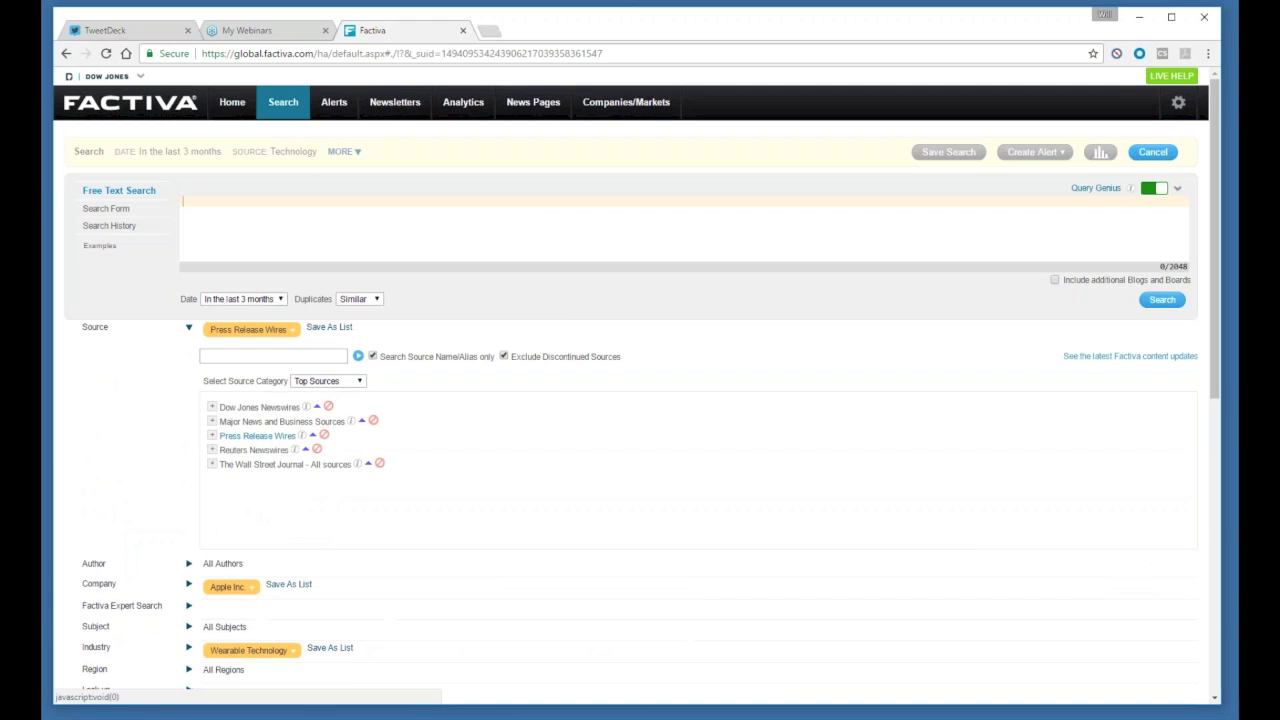
{"action": "left_click", "coordinate": [1162, 303]}
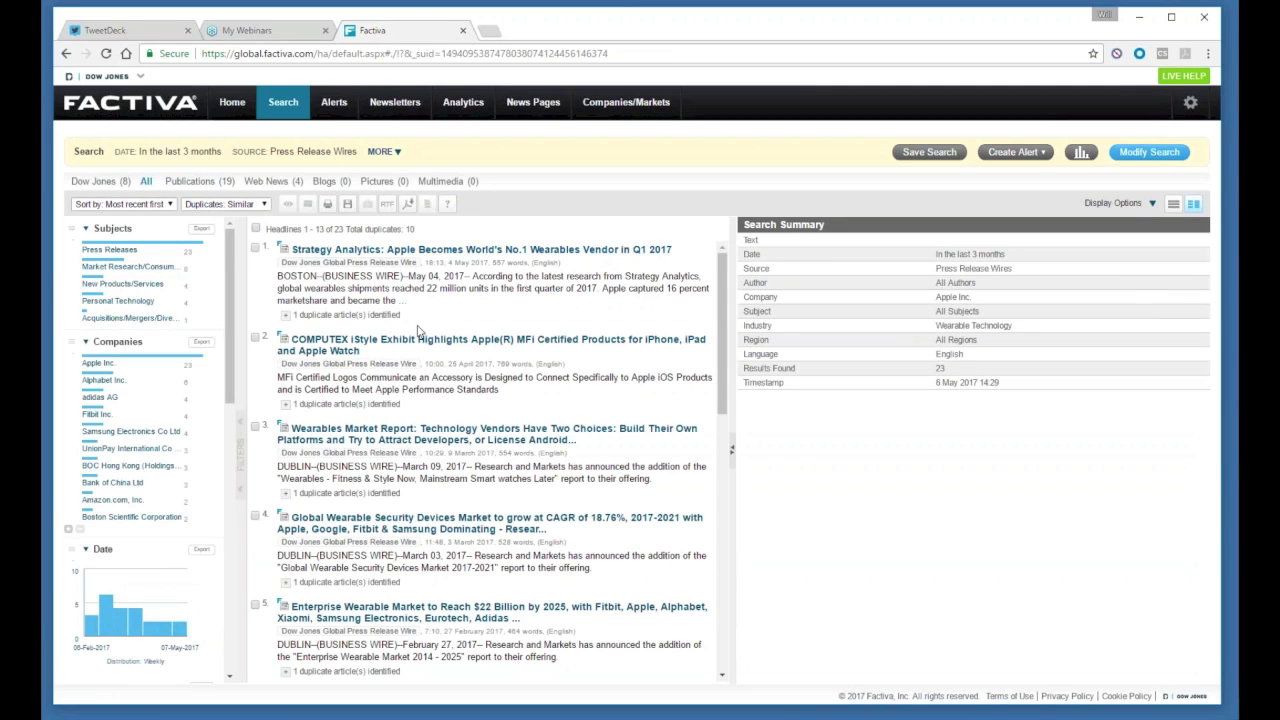
Step: Scan the 23 results' filter panel, then view source details for Major News and Business Sources
{"action": "scroll", "coordinate": [230, 377], "scroll_direction": "down", "scroll_amount": 3}
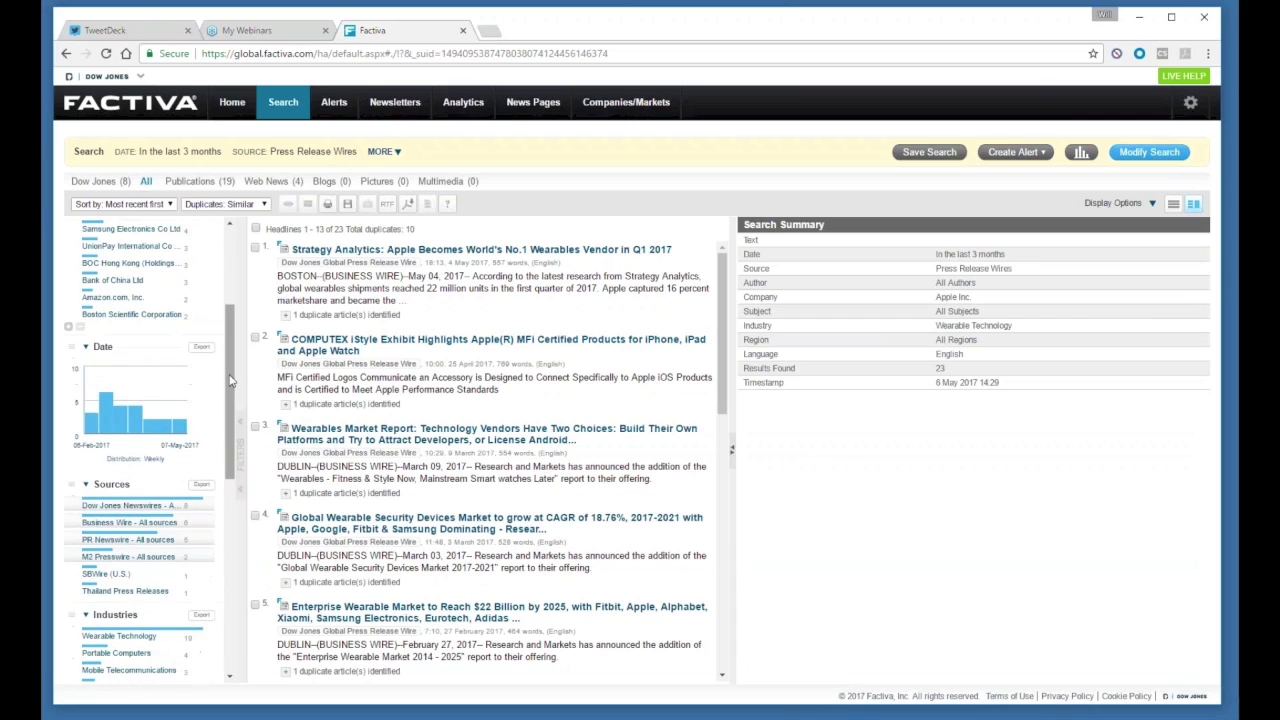
{"action": "mouse_move", "coordinate": [74, 541]}
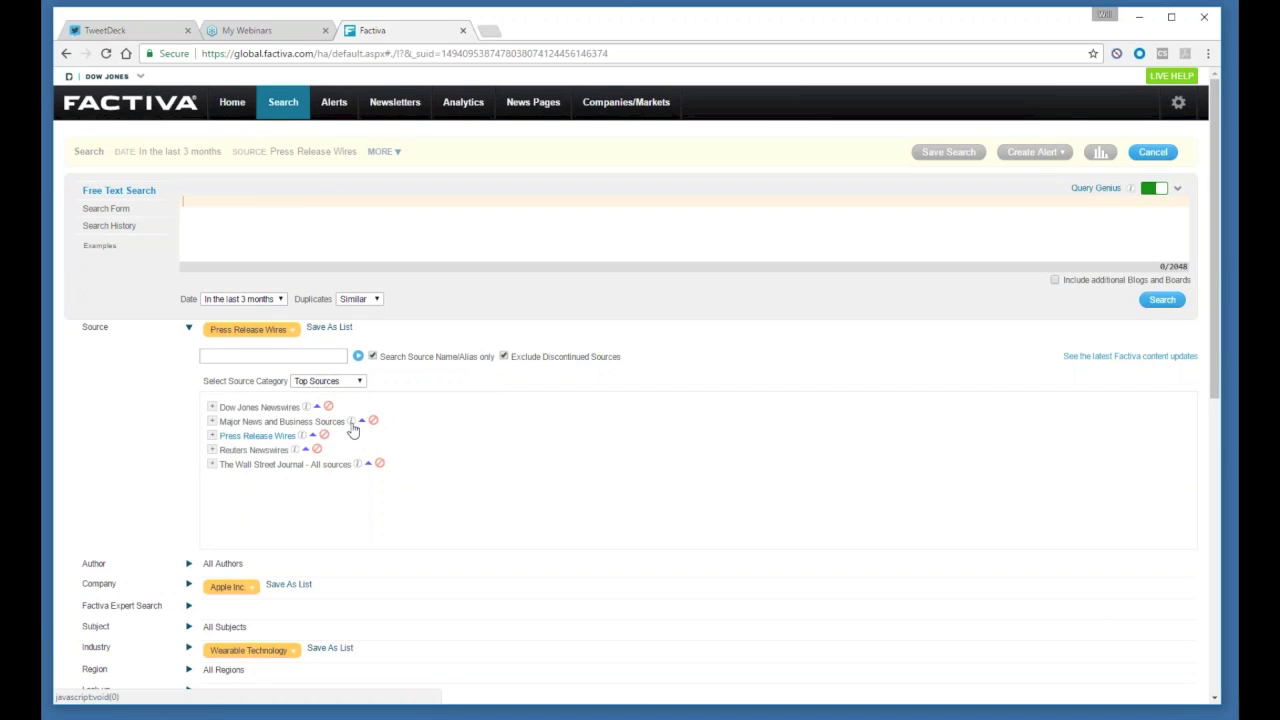
{"action": "left_click", "coordinate": [351, 423]}
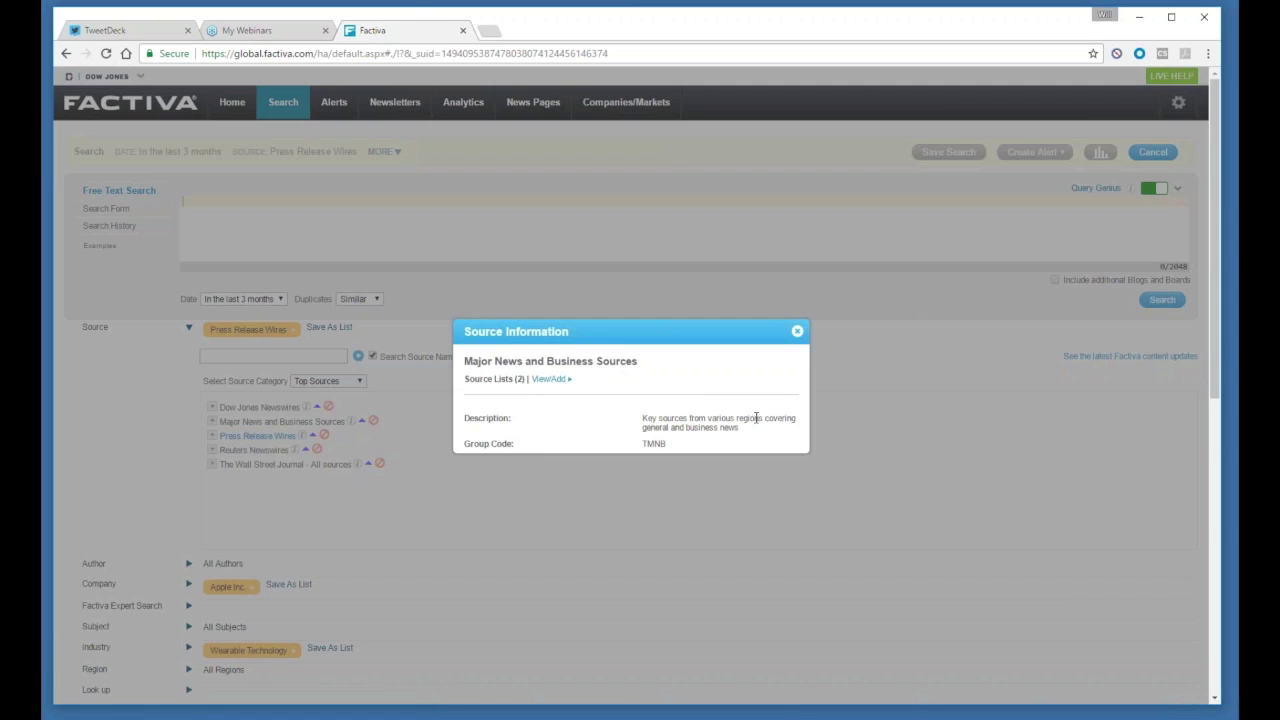
{"action": "left_click", "coordinate": [798, 333]}
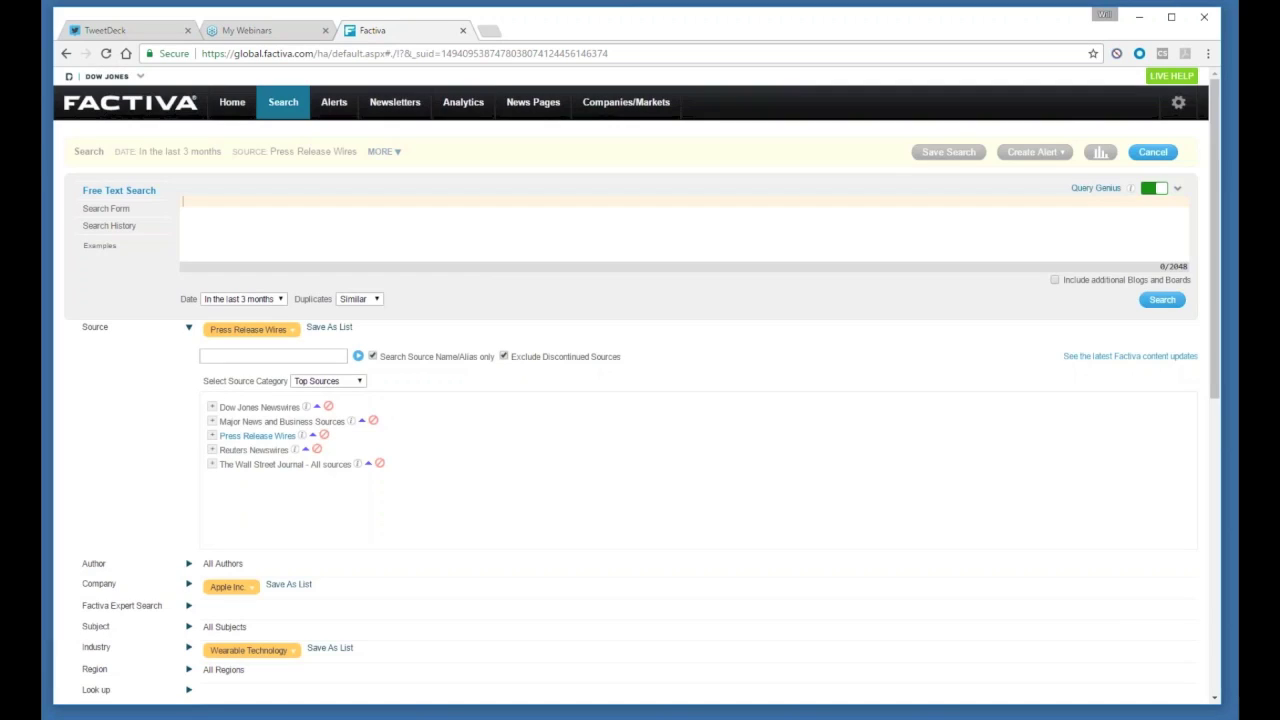
Step: Drill into Major News and Business Sources' U.S. list and view Barron's details, including its 307702 circulation
{"action": "left_click", "coordinate": [212, 421]}
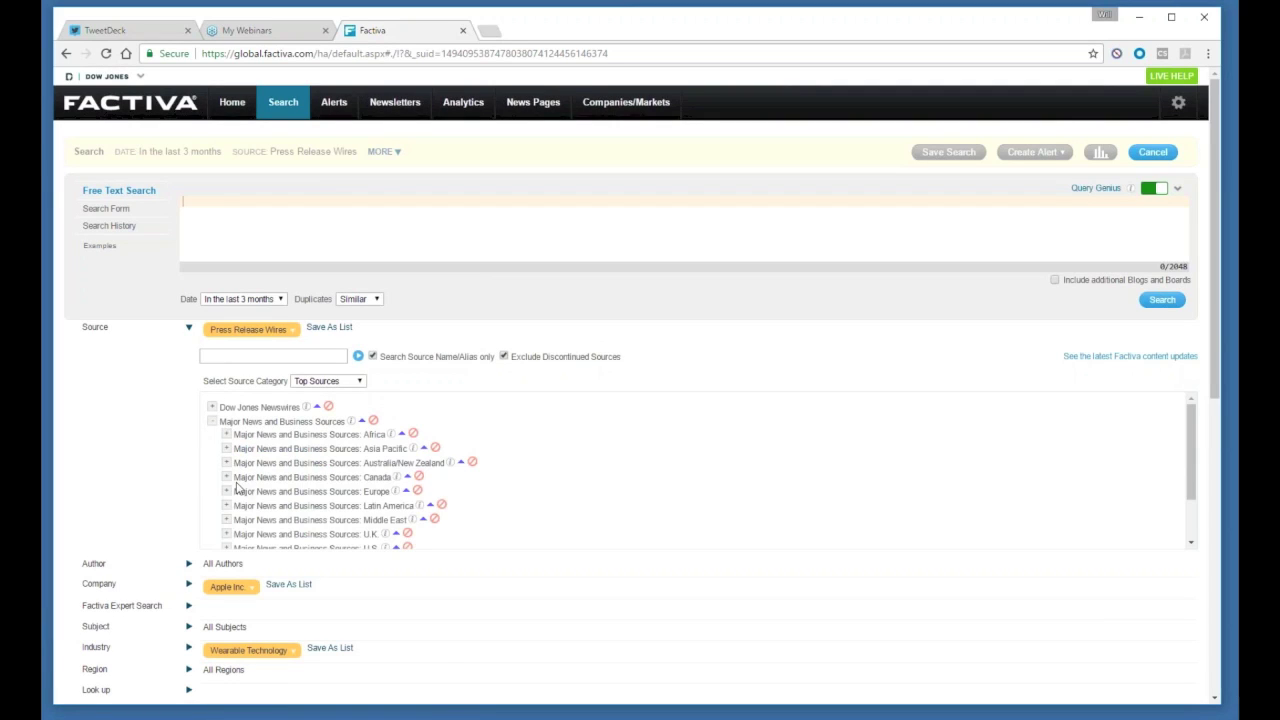
{"action": "scroll", "coordinate": [243, 484], "scroll_direction": "down", "scroll_amount": 2}
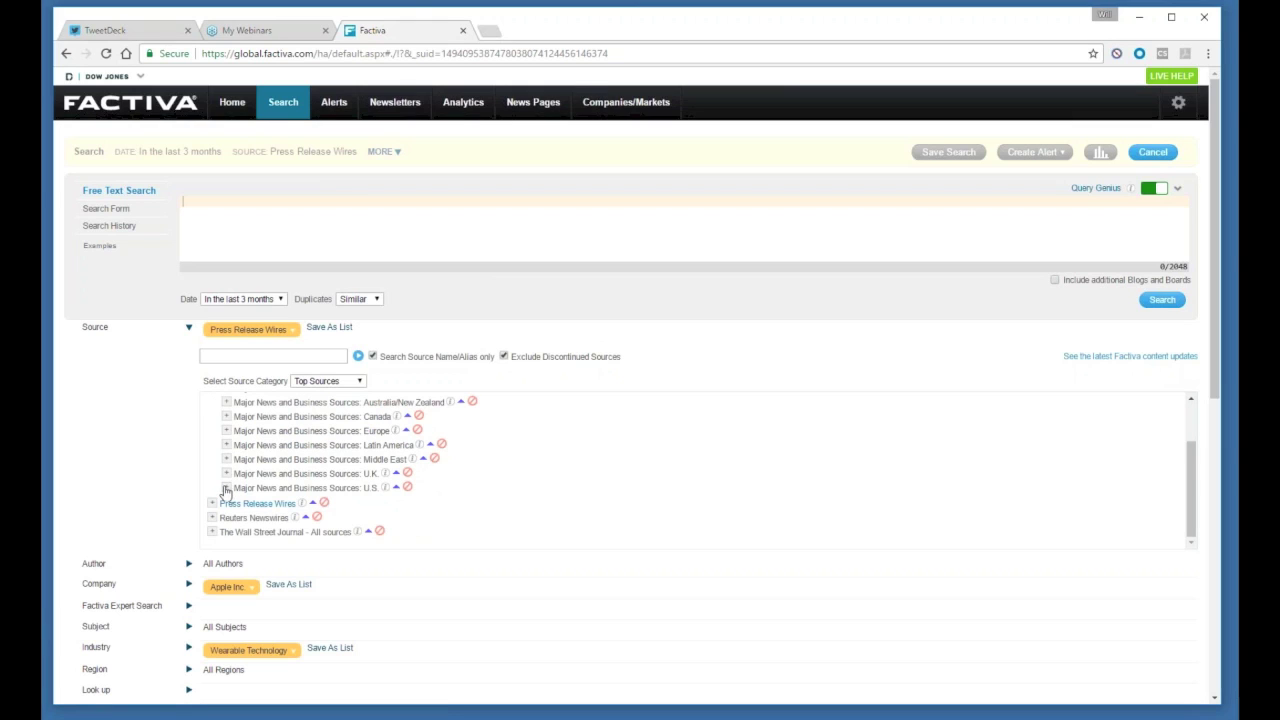
{"action": "left_click", "coordinate": [227, 487]}
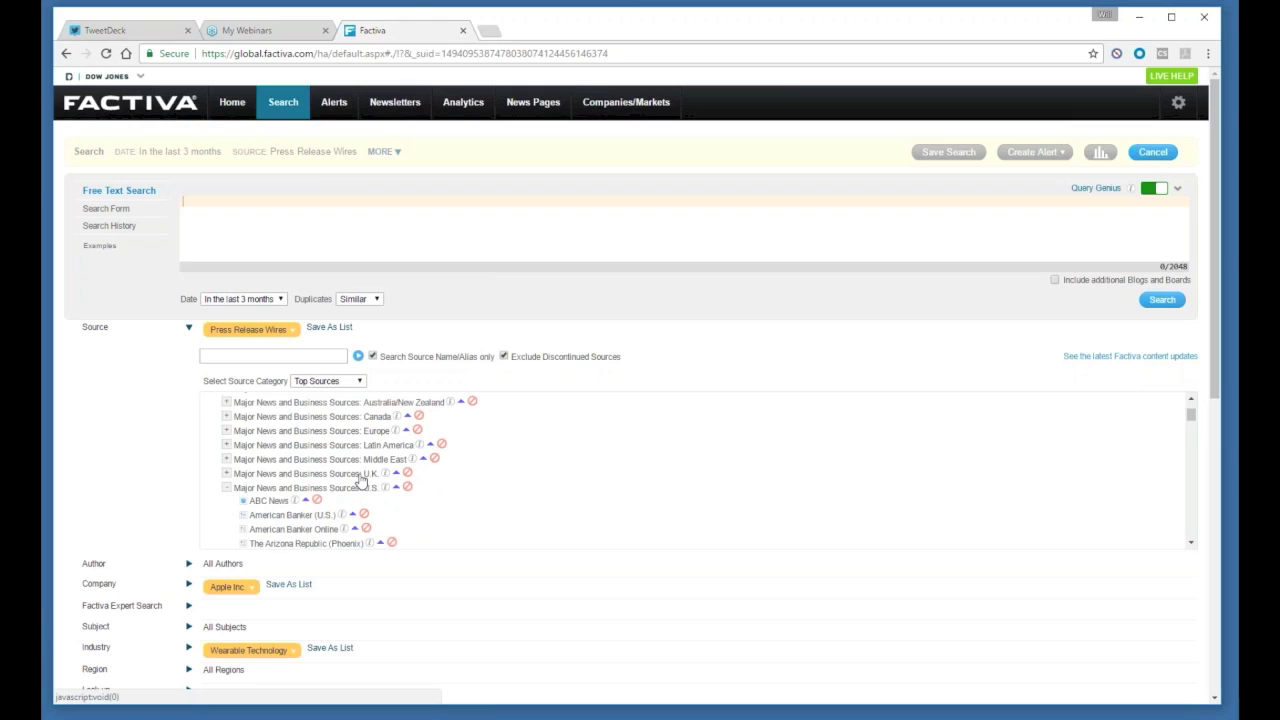
{"action": "scroll", "coordinate": [350, 497], "scroll_direction": "down", "scroll_amount": 2}
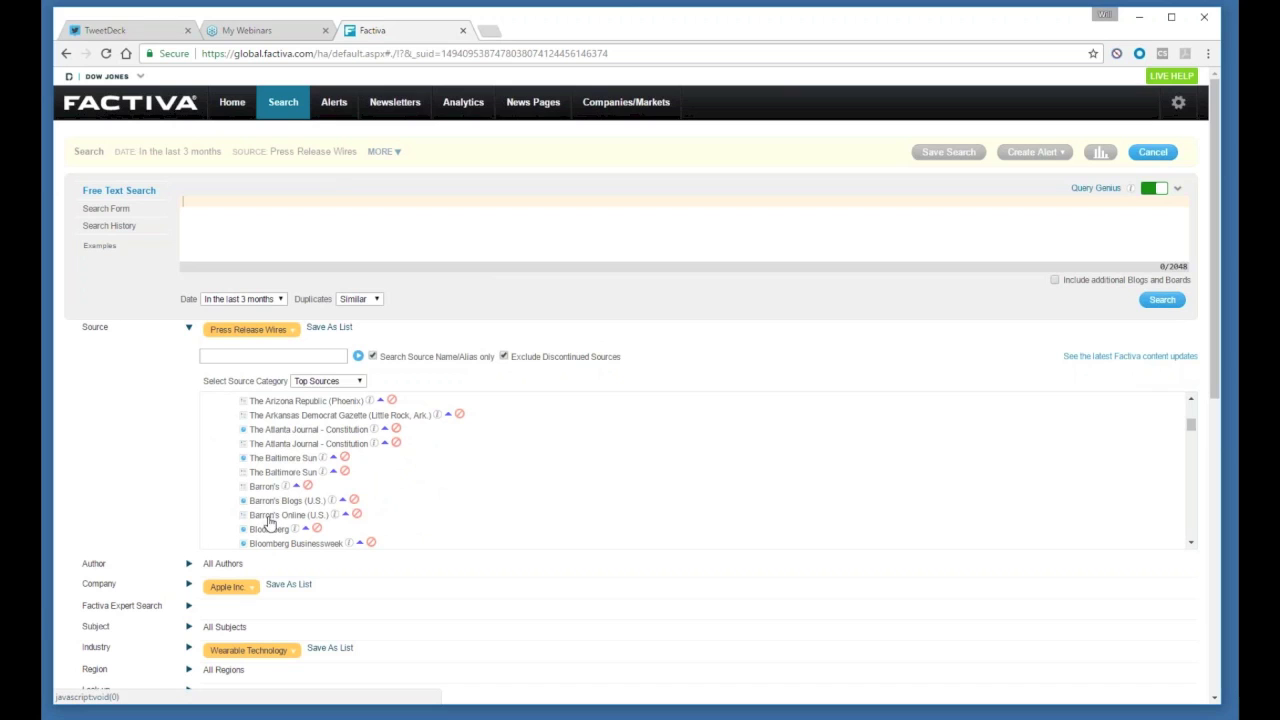
{"action": "left_click", "coordinate": [285, 486]}
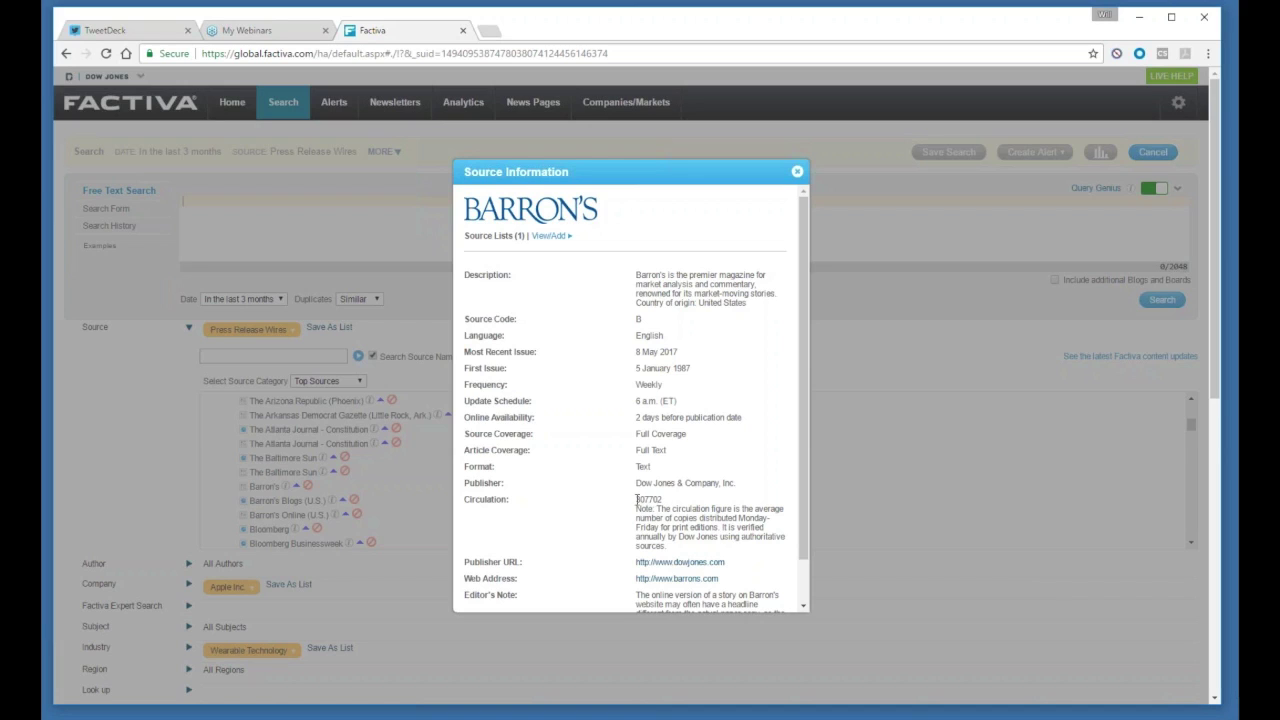
{"action": "left_click_drag", "start_coordinate": [637, 499], "coordinate": [664, 501]}
{"action": "left_click", "coordinate": [663, 500]}
Step: Remove the Press Release Wires source filter so Source reads All Sources
{"action": "left_click", "coordinate": [797, 172]}
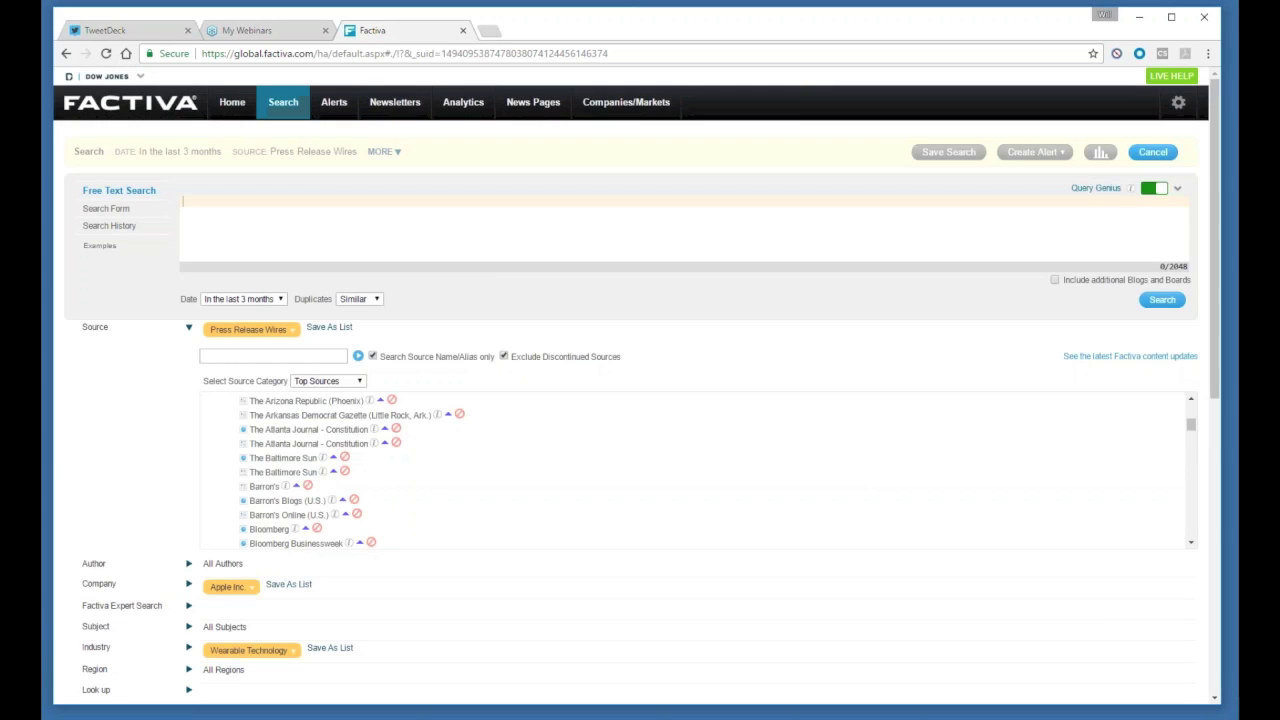
{"action": "left_click", "coordinate": [222, 332]}
{"action": "left_click", "coordinate": [262, 355]}
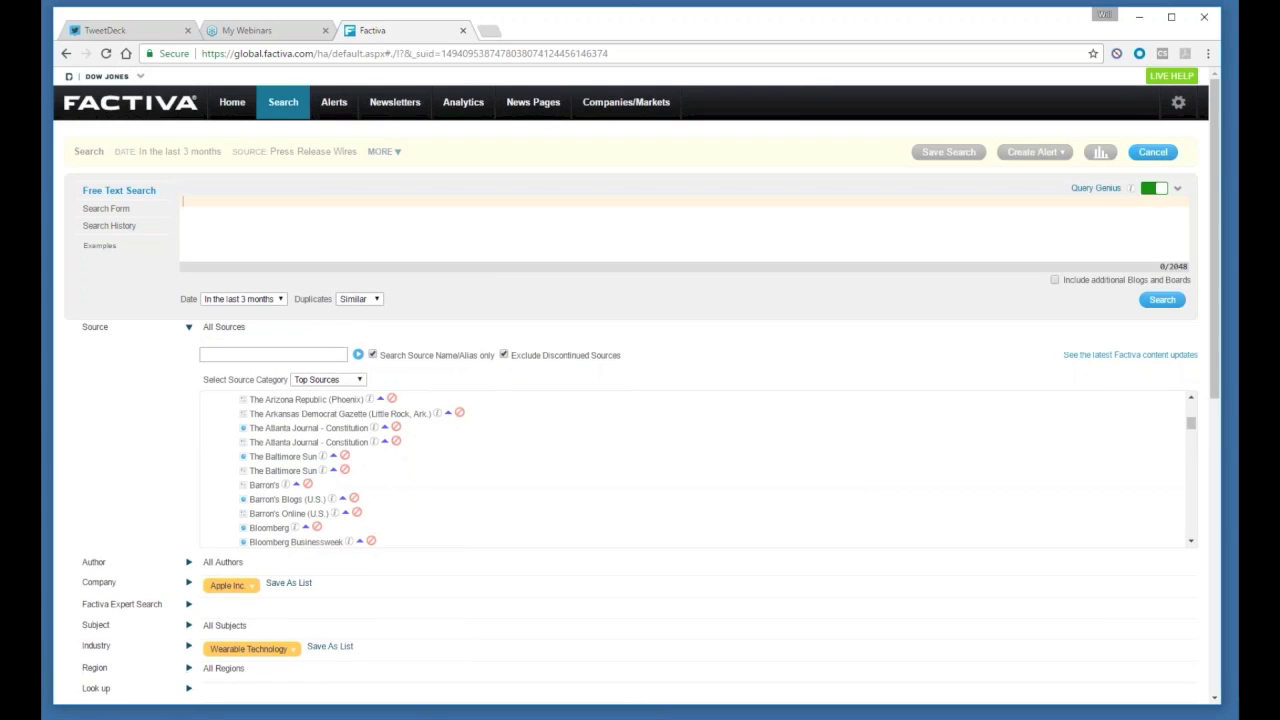
{"action": "left_click", "coordinate": [190, 329]}
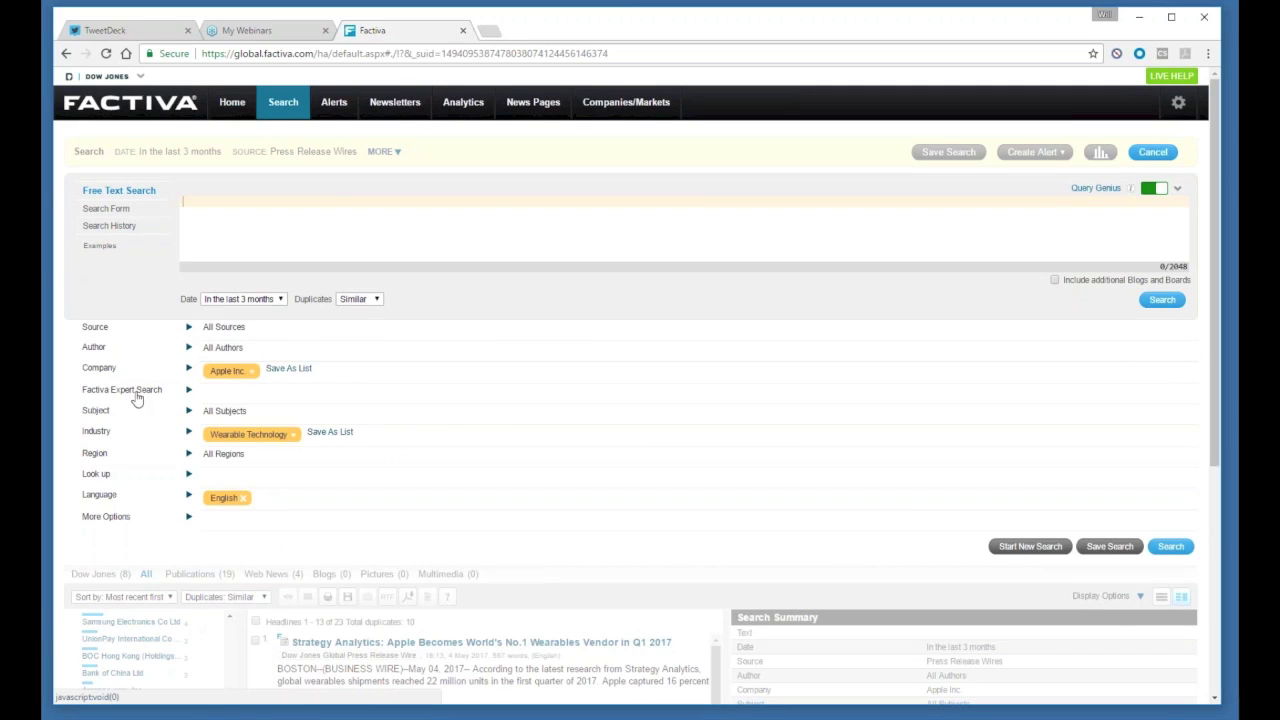
{"action": "left_click", "coordinate": [188, 392]}
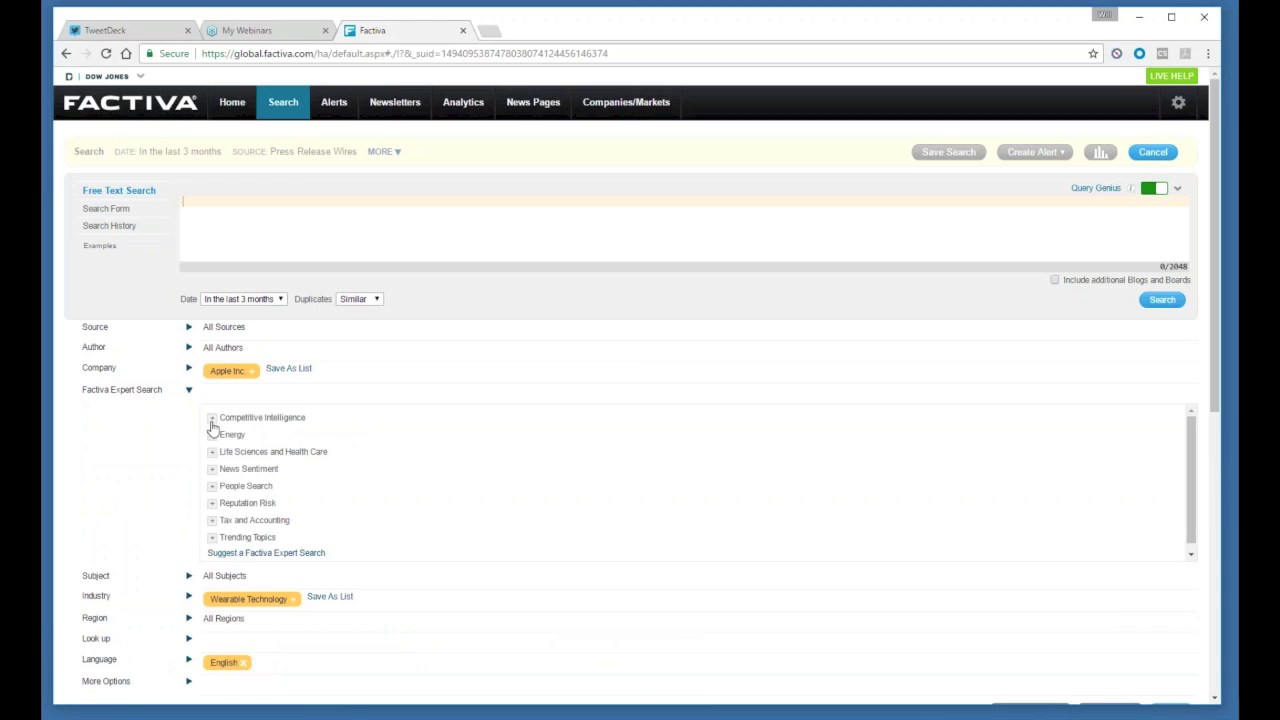
Step: Add Positive News (English) from Expert Search's News Sentiment category to the Apple query
{"action": "scroll", "coordinate": [233, 490], "scroll_direction": "down", "scroll_amount": 1}
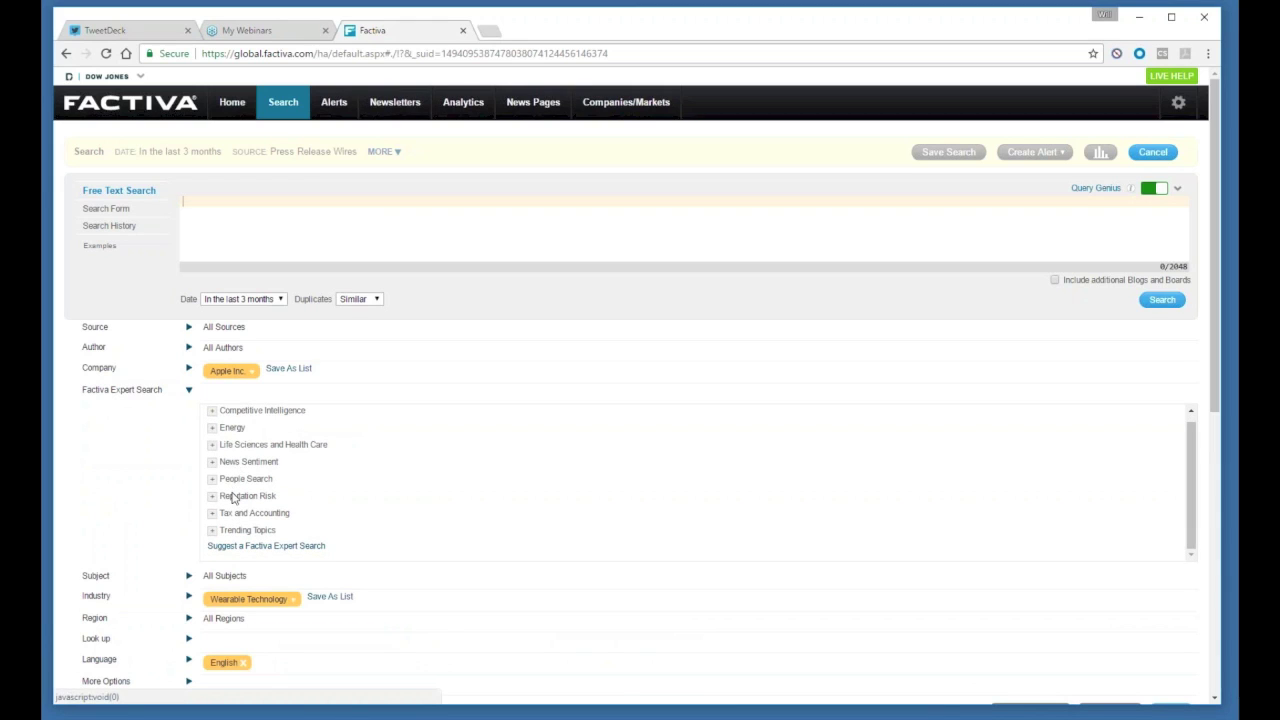
{"action": "scroll", "coordinate": [233, 497], "scroll_direction": "up", "scroll_amount": 1}
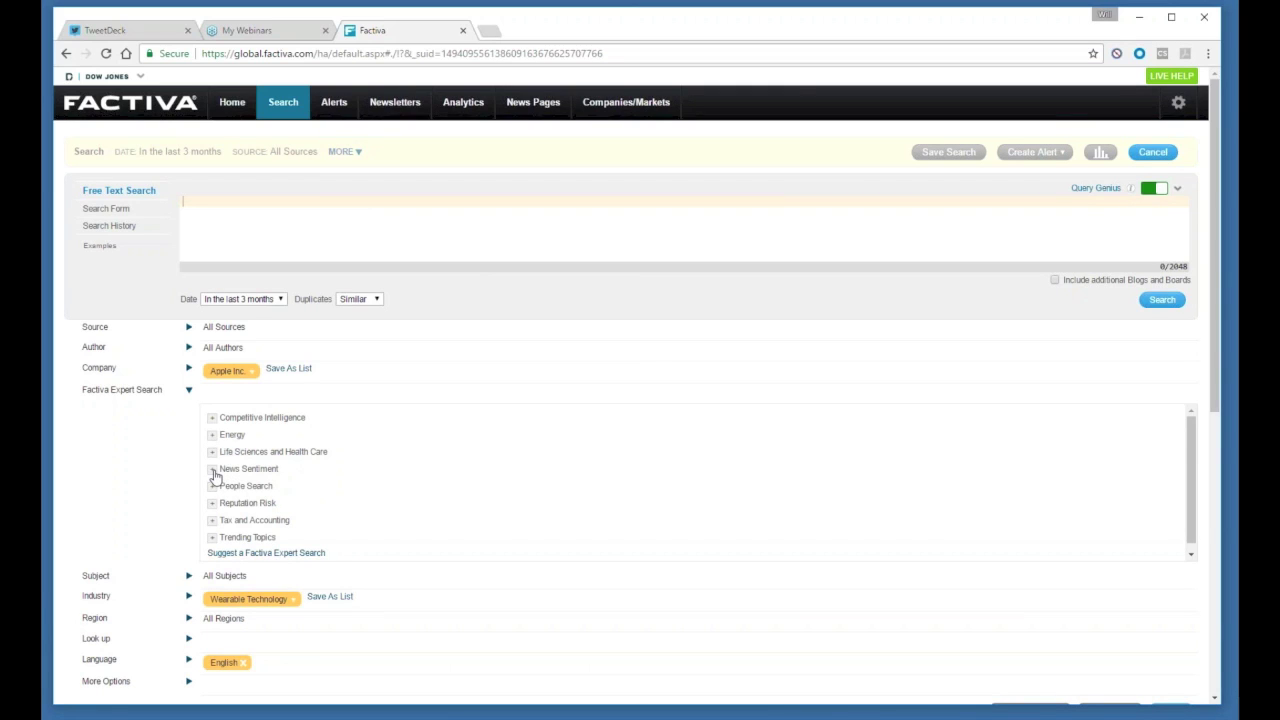
{"action": "left_click", "coordinate": [213, 470]}
{"action": "scroll", "coordinate": [251, 471], "scroll_direction": "down", "scroll_amount": 2}
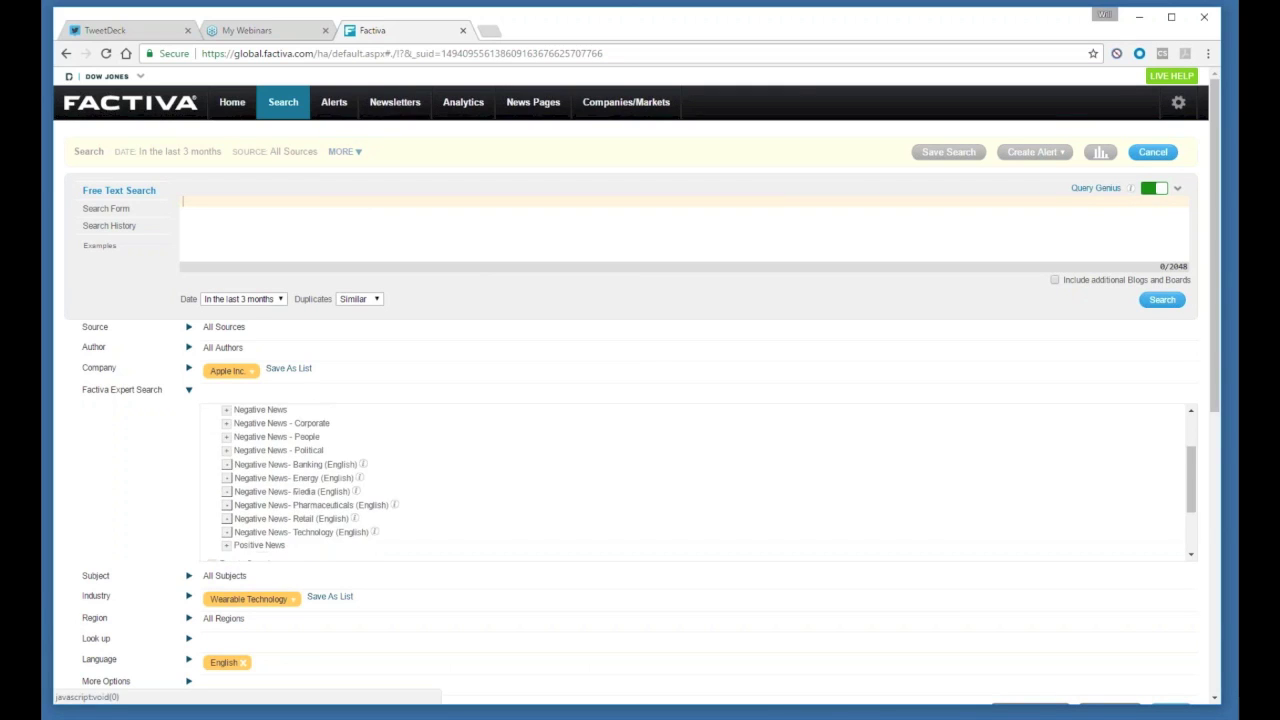
{"action": "scroll", "coordinate": [251, 478], "scroll_direction": "down", "scroll_amount": 1}
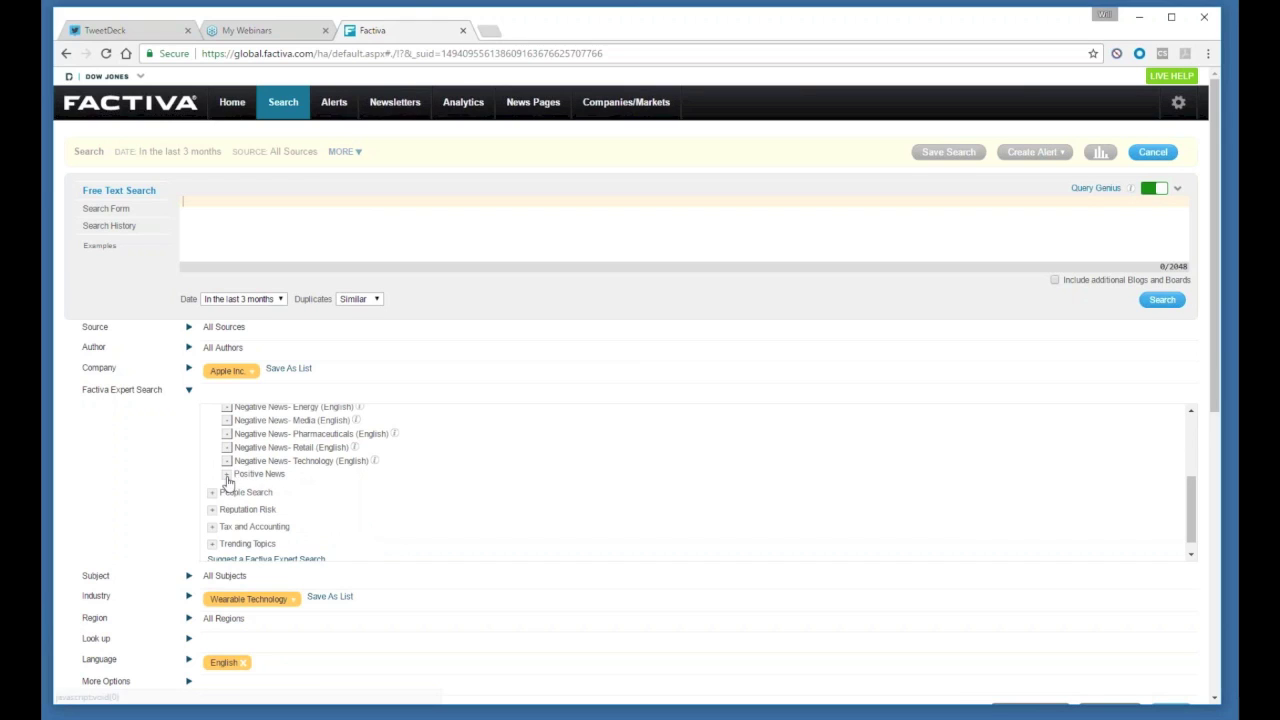
{"action": "left_click", "coordinate": [227, 476]}
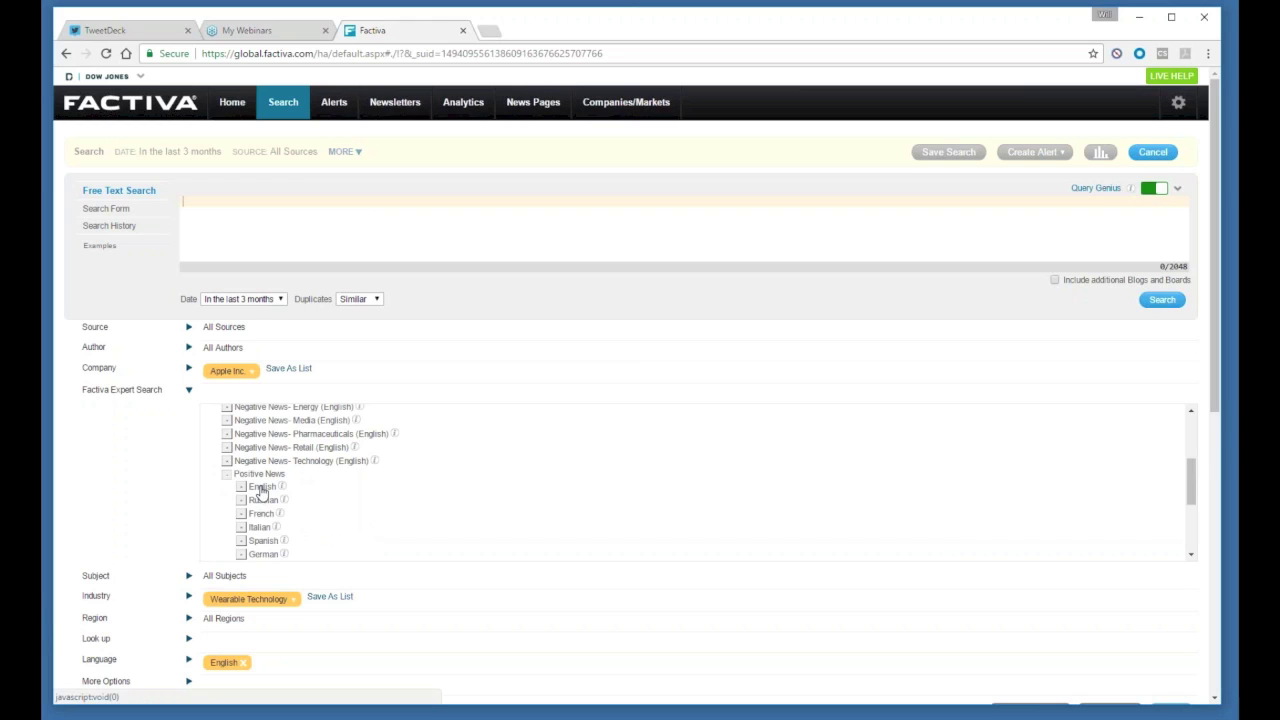
{"action": "left_click", "coordinate": [261, 488]}
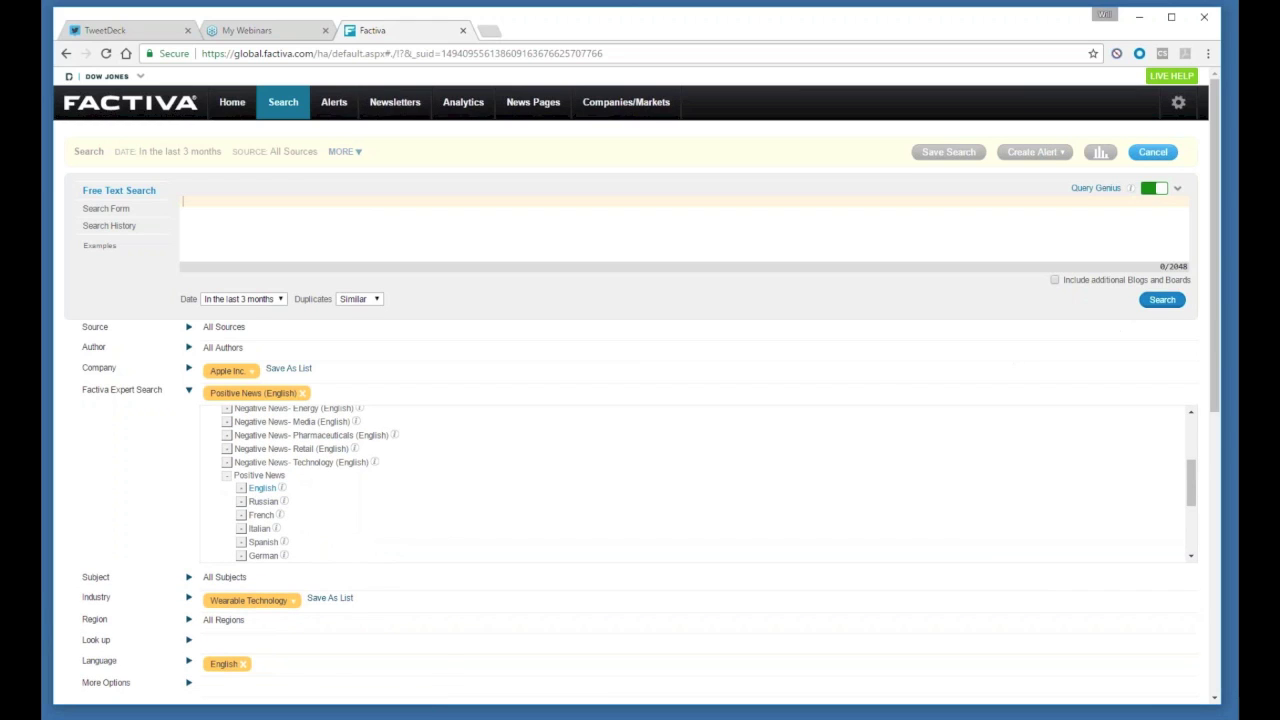
Step: Set the date range to 'In the last year' and rerun the search, yielding 43 headlines
{"action": "left_click", "coordinate": [268, 299]}
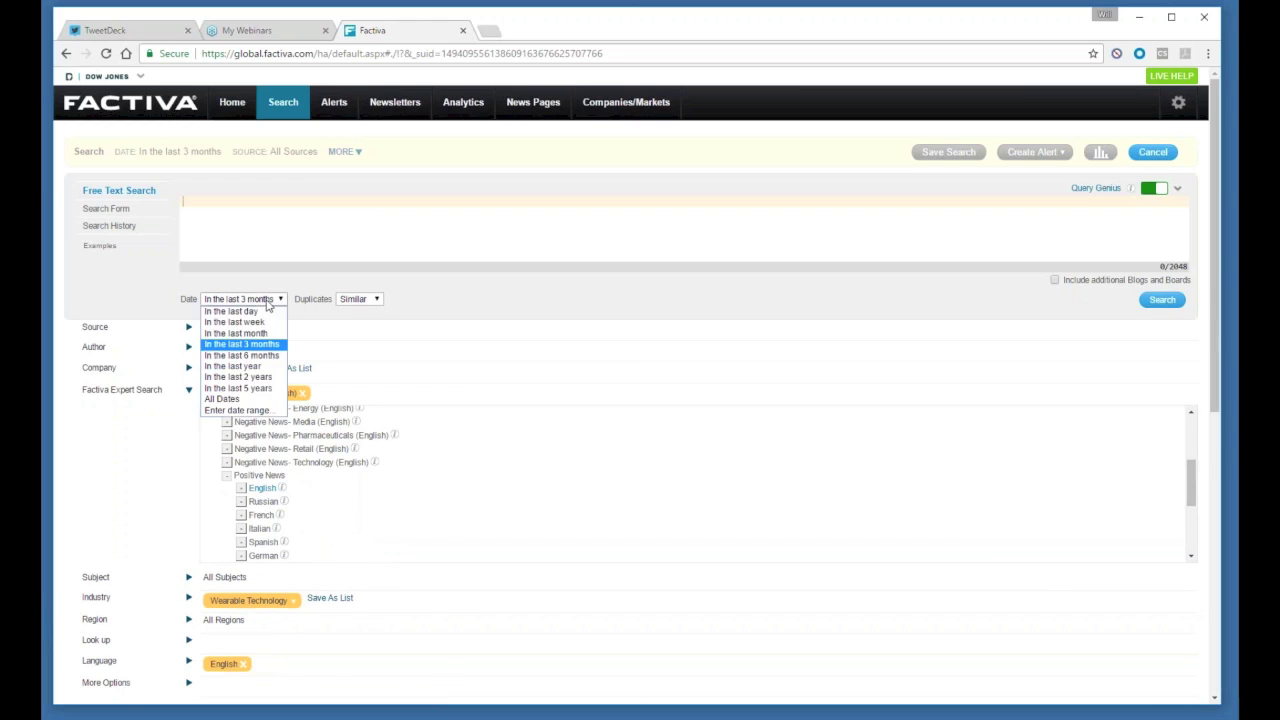
{"action": "left_click", "coordinate": [260, 366]}
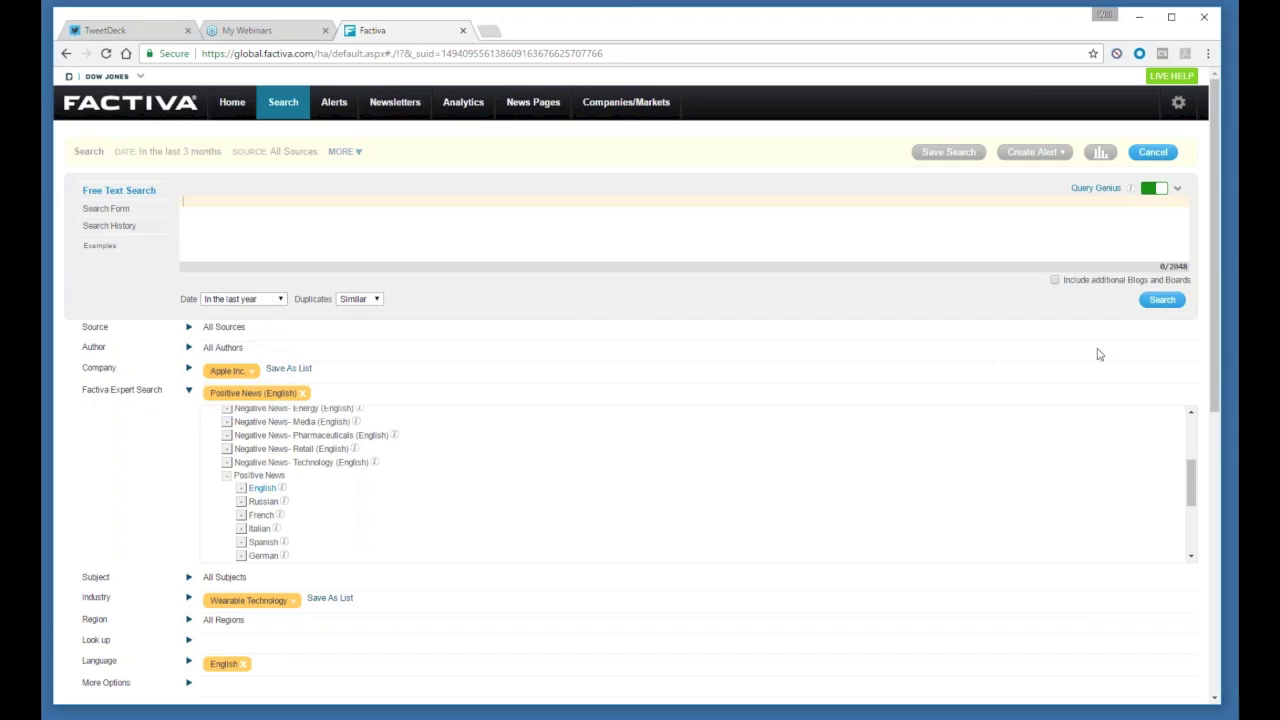
{"action": "left_click", "coordinate": [1160, 300]}
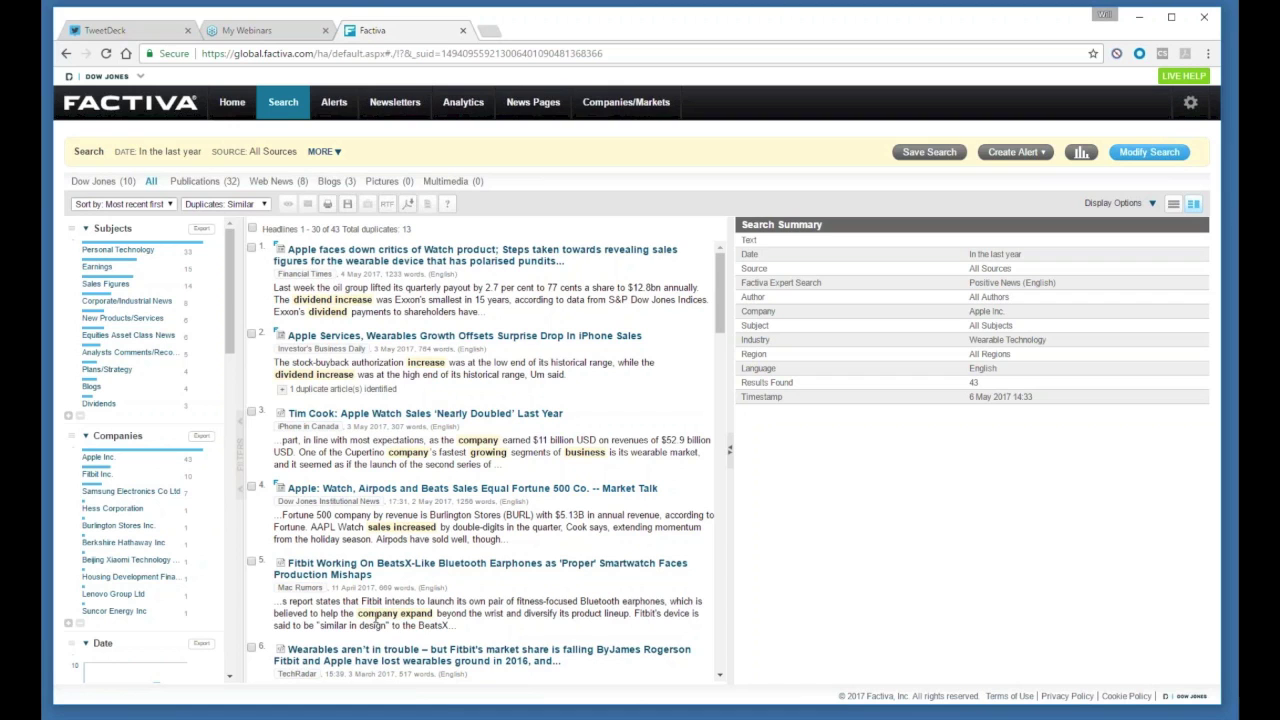
{"action": "scroll", "coordinate": [424, 590], "scroll_direction": "down", "scroll_amount": 2}
{"action": "scroll", "coordinate": [428, 575], "scroll_direction": "down", "scroll_amount": 3}
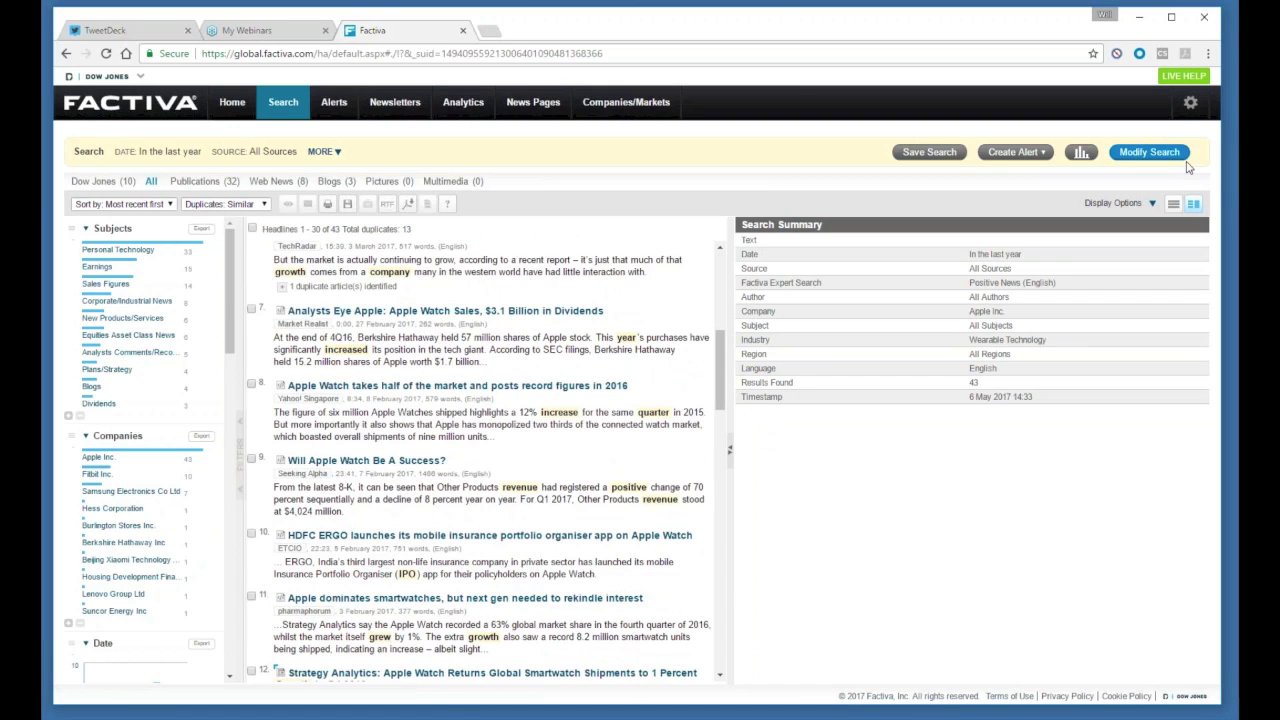
Step: Remove the Positive News (English) criterion, collapse the Expert Search tree, and set Wearable Technology to excluded
{"action": "left_click", "coordinate": [1158, 160]}
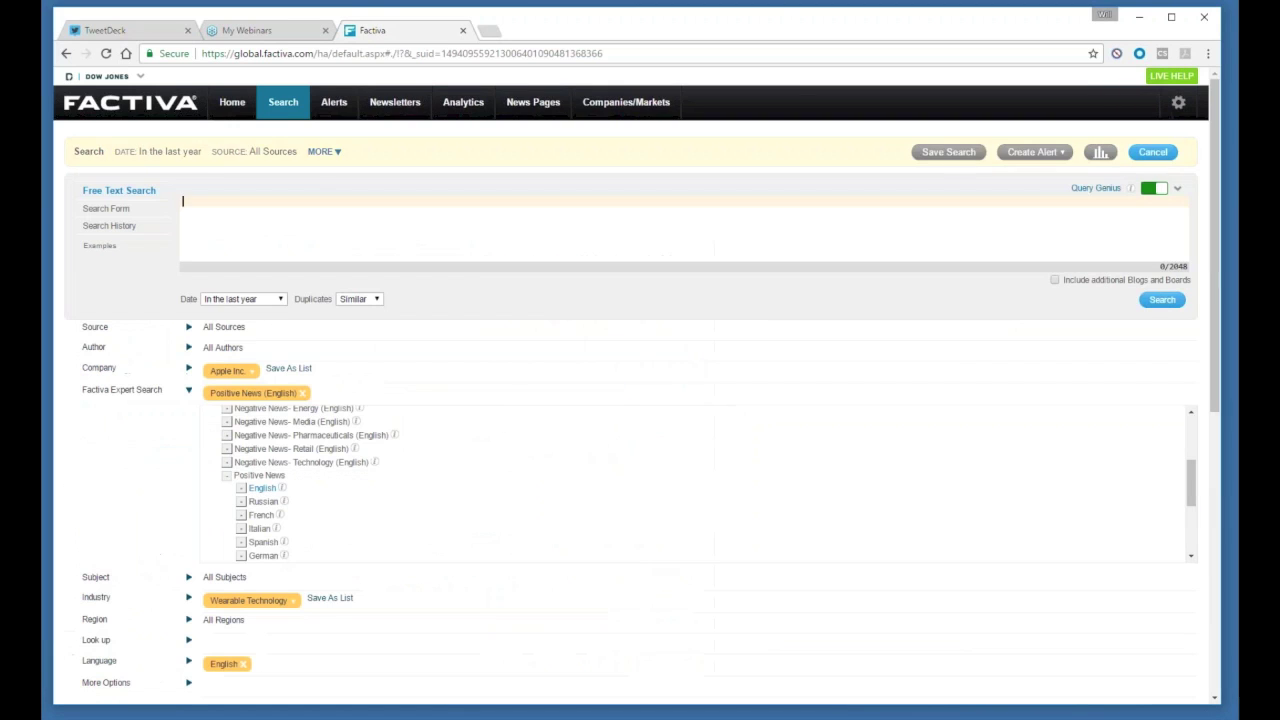
{"action": "left_click", "coordinate": [302, 394]}
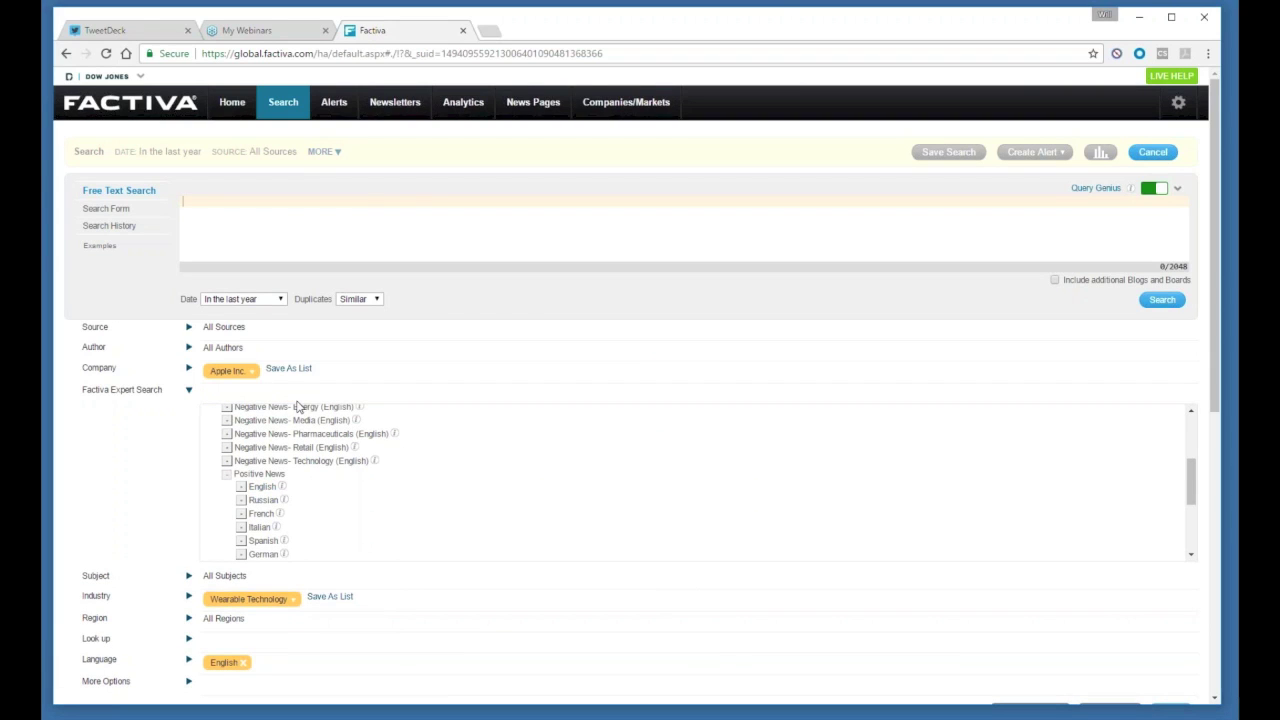
{"action": "left_click", "coordinate": [226, 473]}
{"action": "scroll", "coordinate": [278, 522], "scroll_direction": "up", "scroll_amount": 1}
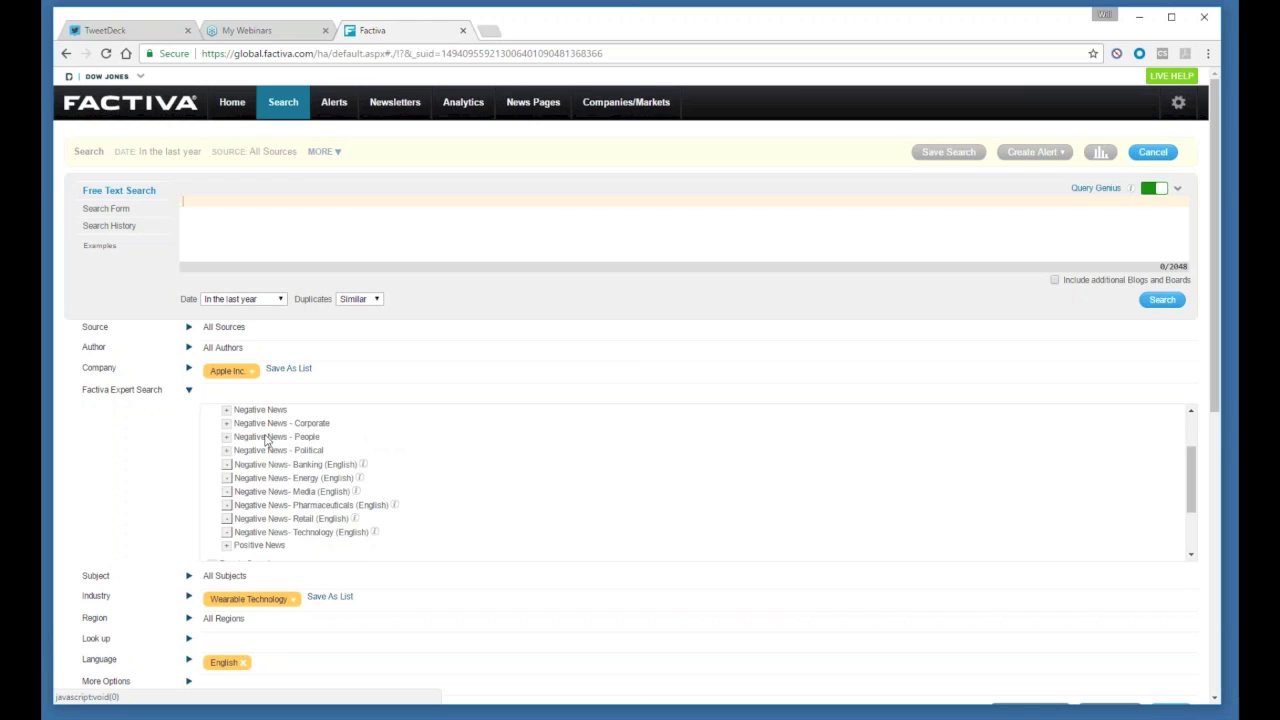
{"action": "scroll", "coordinate": [268, 448], "scroll_direction": "up", "scroll_amount": 1}
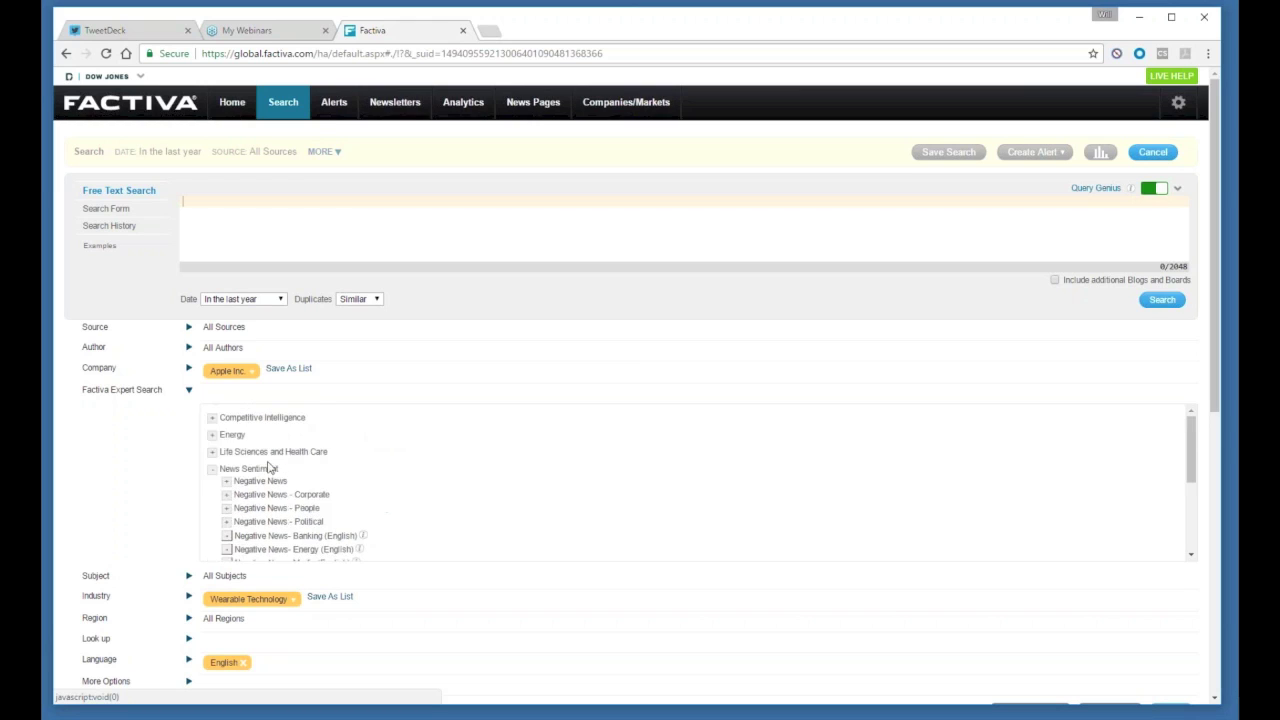
{"action": "left_click", "coordinate": [212, 470]}
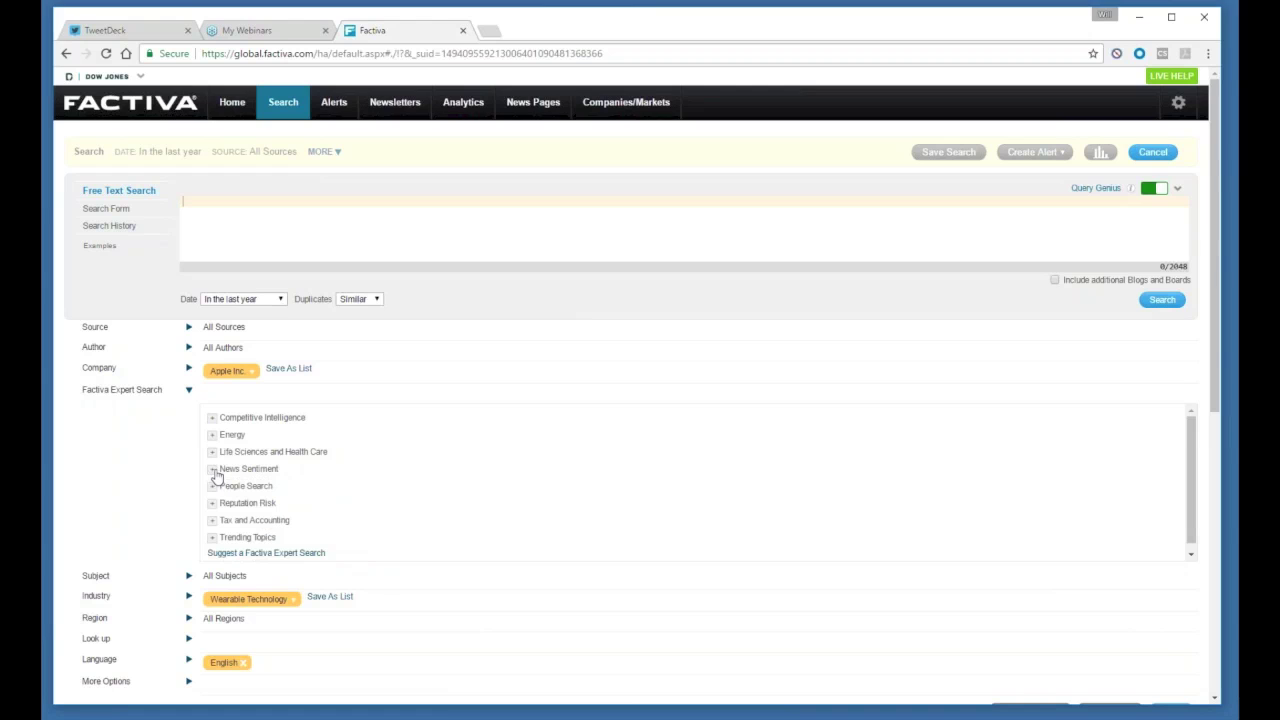
{"action": "left_click", "coordinate": [189, 391]}
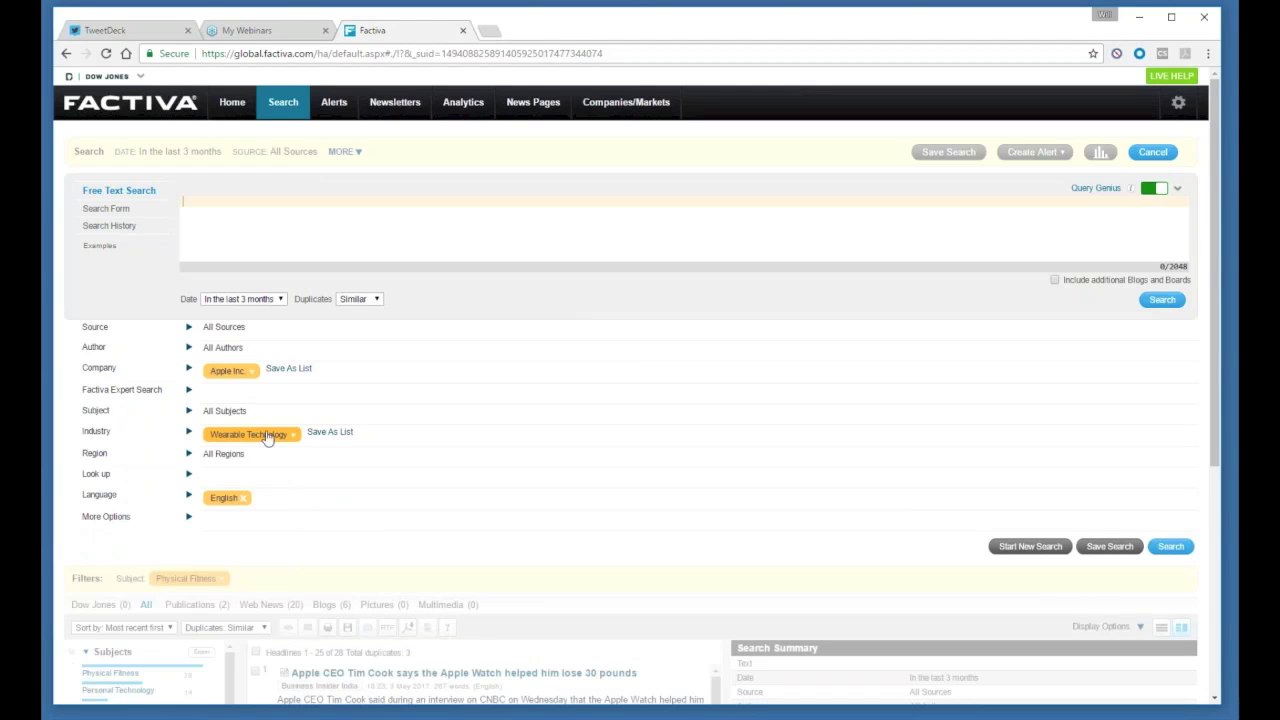
{"action": "left_click", "coordinate": [286, 436]}
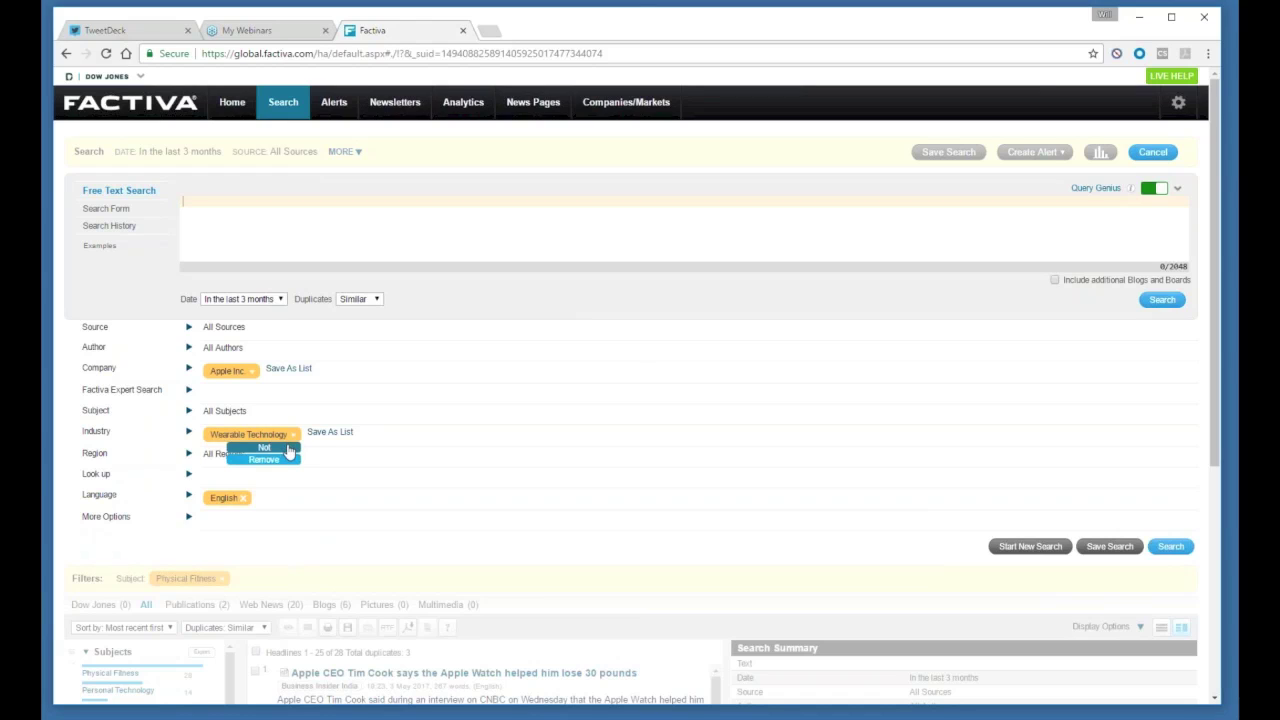
{"action": "left_click", "coordinate": [264, 448]}
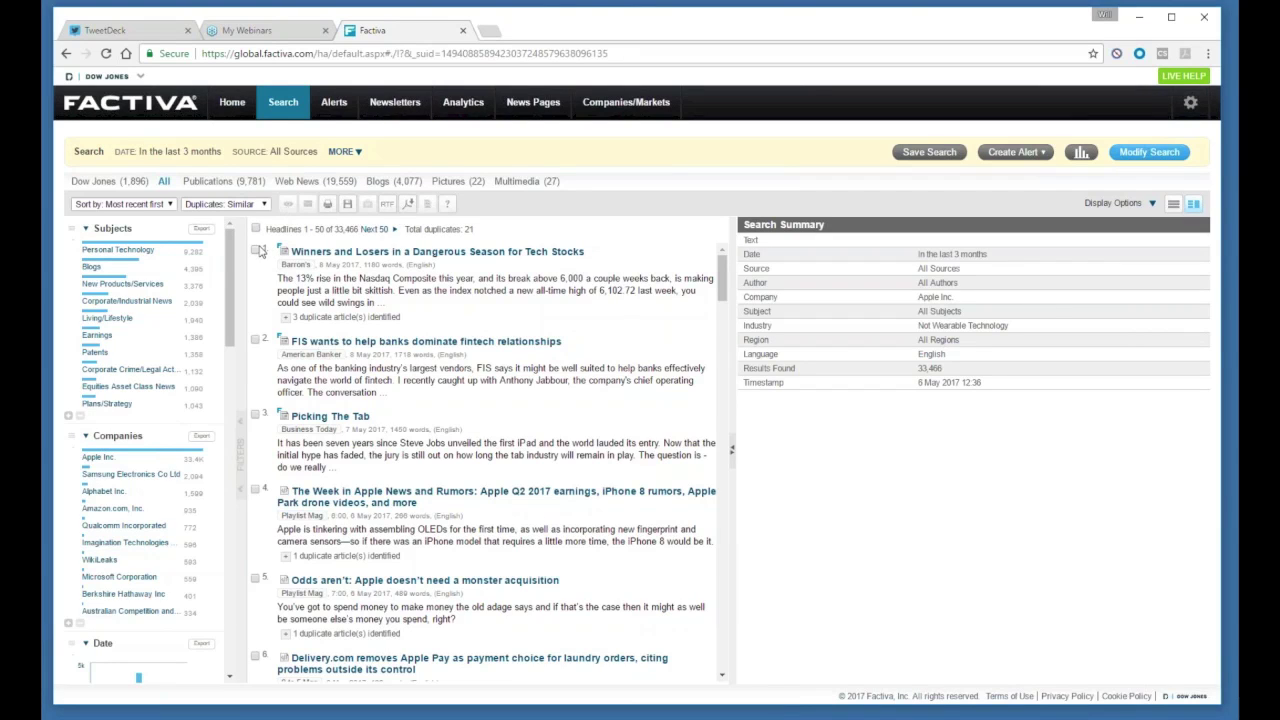
Step: Tick the first headline among the 33,466 Apple results
{"action": "left_click", "coordinate": [256, 252]}
Step: Tick headlines two through four and add the selected articles to a workspace
{"action": "left_click", "coordinate": [255, 340]}
{"action": "left_click", "coordinate": [255, 416]}
{"action": "left_click", "coordinate": [255, 491]}
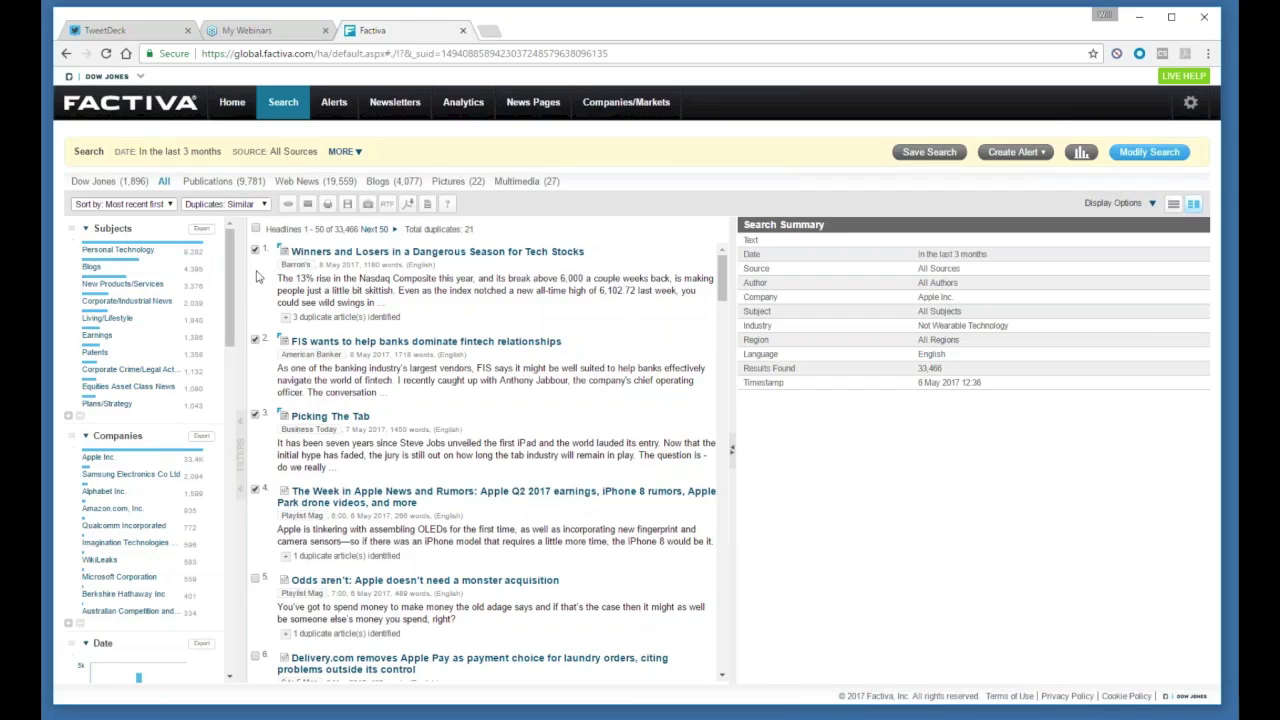
{"action": "left_click", "coordinate": [367, 205]}
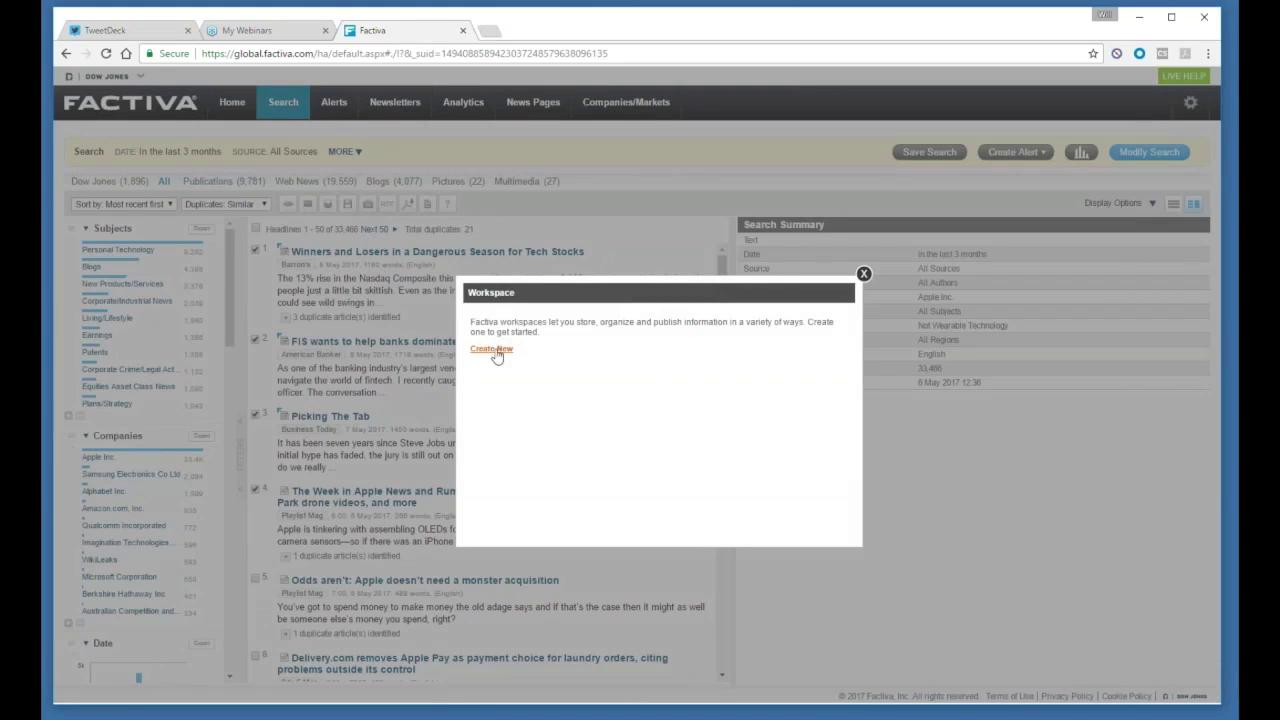
Step: Create the 'Apple Tech' workspace, add the four selected articles to it, and open Manage Page
{"action": "left_click", "coordinate": [492, 349]}
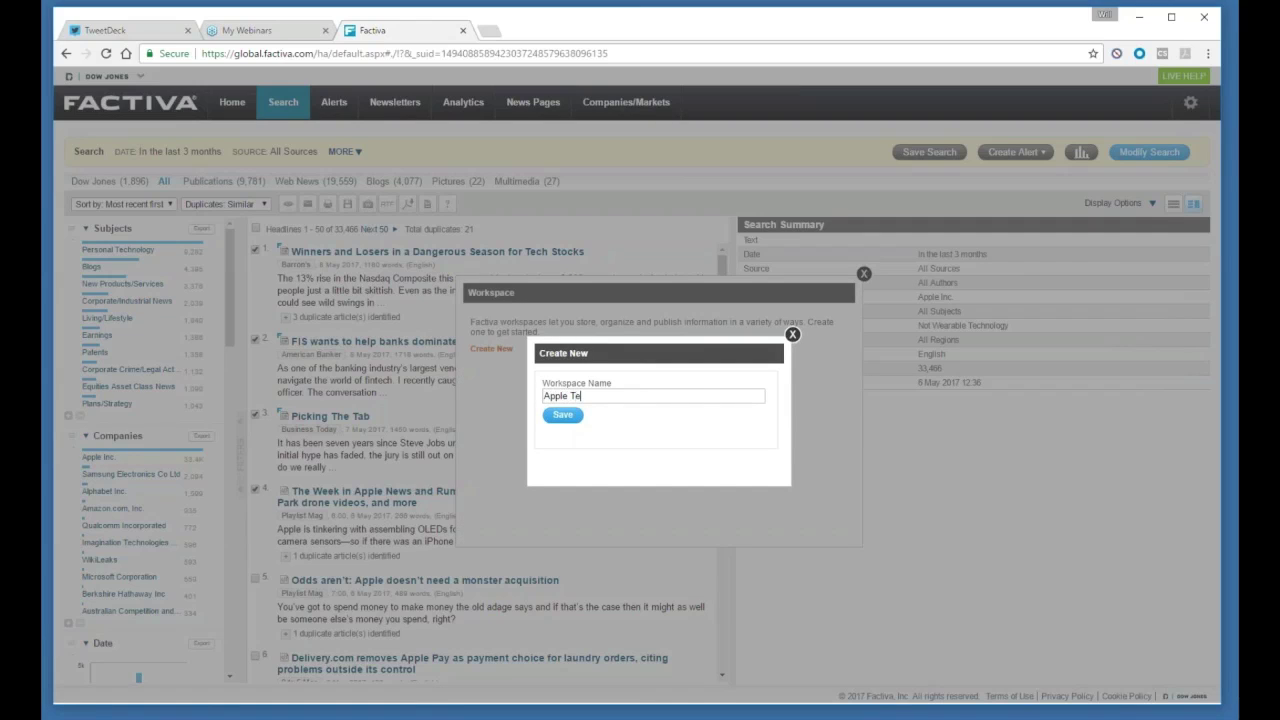
{"action": "left_click", "coordinate": [560, 414]}
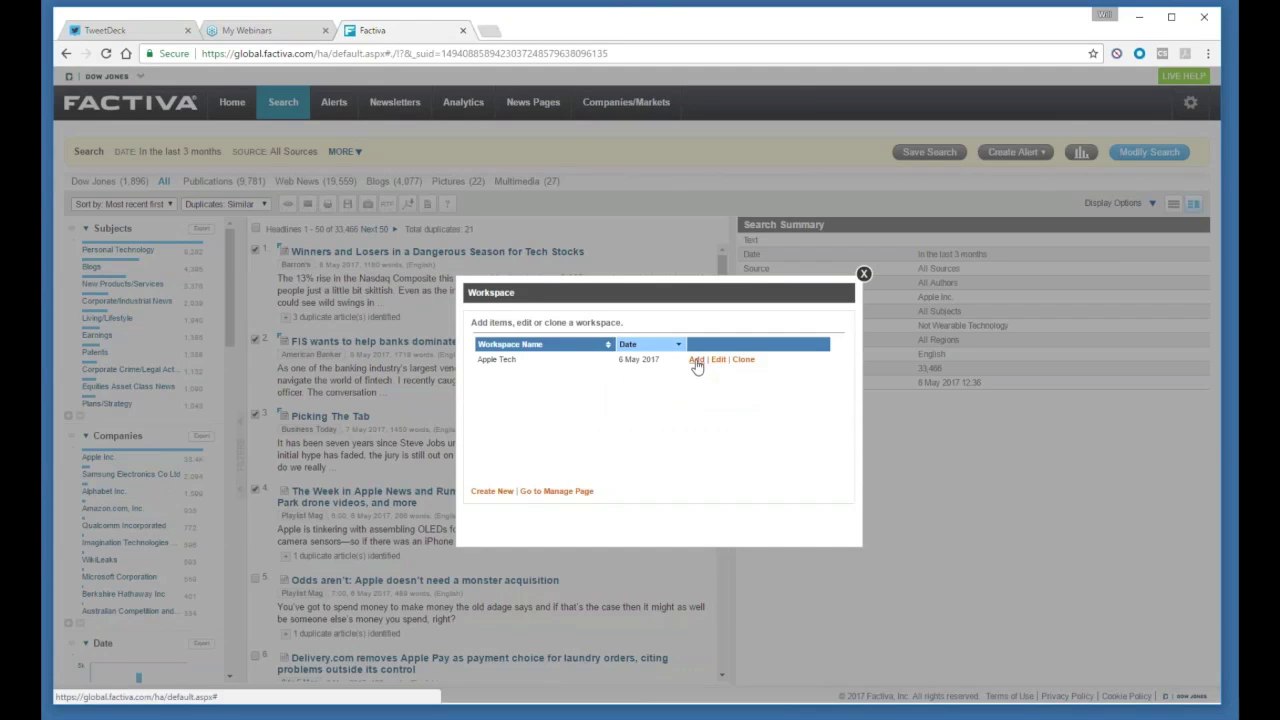
{"action": "left_click", "coordinate": [696, 360]}
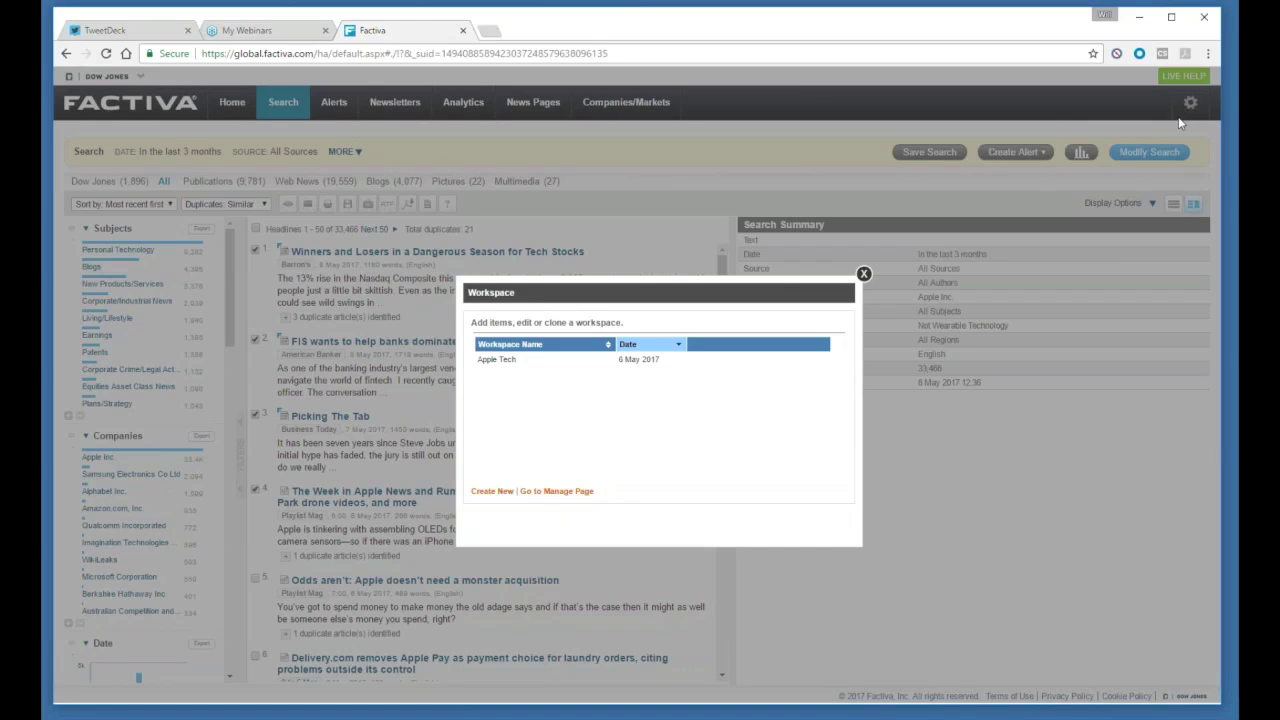
{"action": "left_click", "coordinate": [561, 494]}
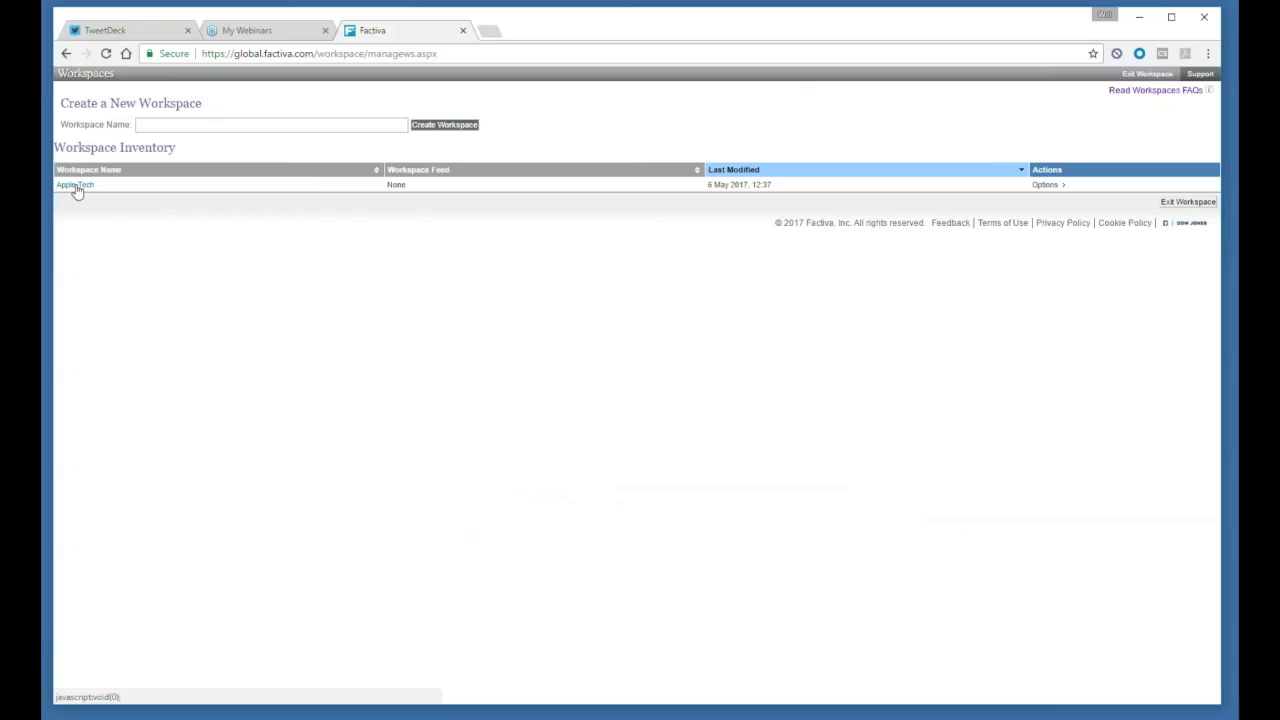
Step: Open Apple Tech from the Workspace Inventory to see its four saved headlines
{"action": "left_click", "coordinate": [75, 186]}
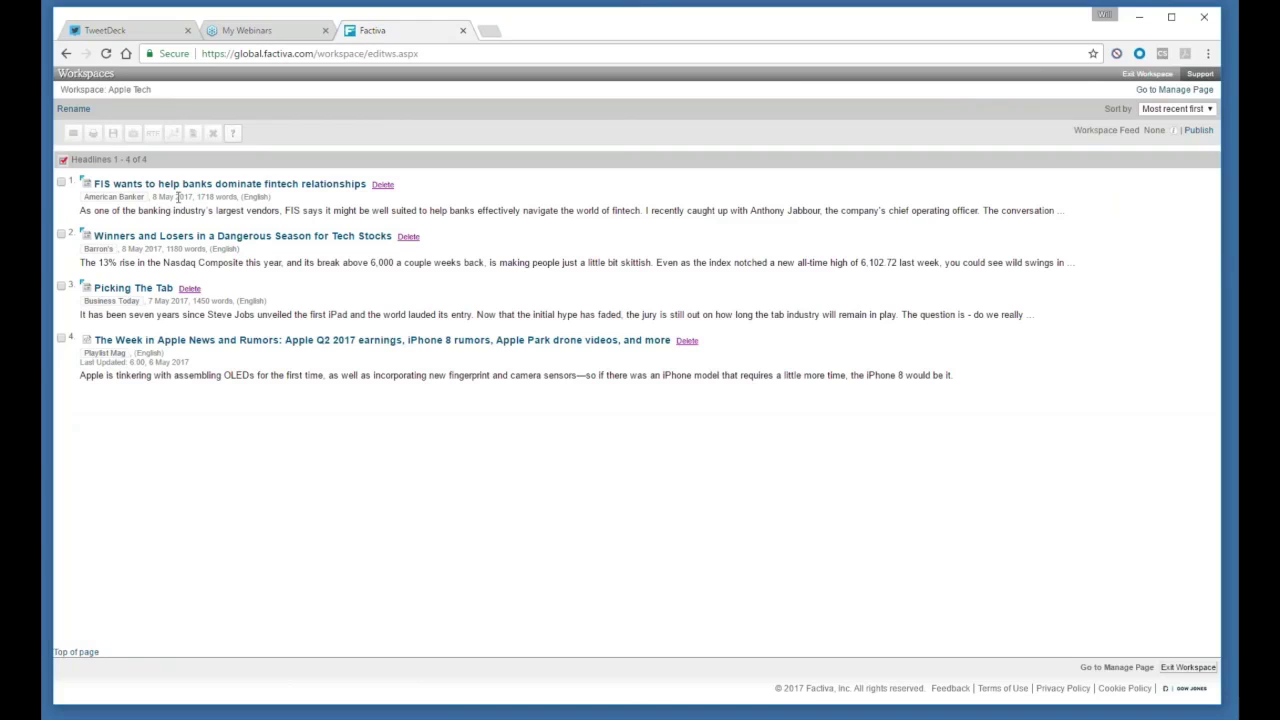
Step: Export the first three saved headlines as a PDF with full articles and contents, then open it
{"action": "left_click", "coordinate": [61, 183]}
{"action": "left_click", "coordinate": [61, 234]}
{"action": "left_click", "coordinate": [61, 286]}
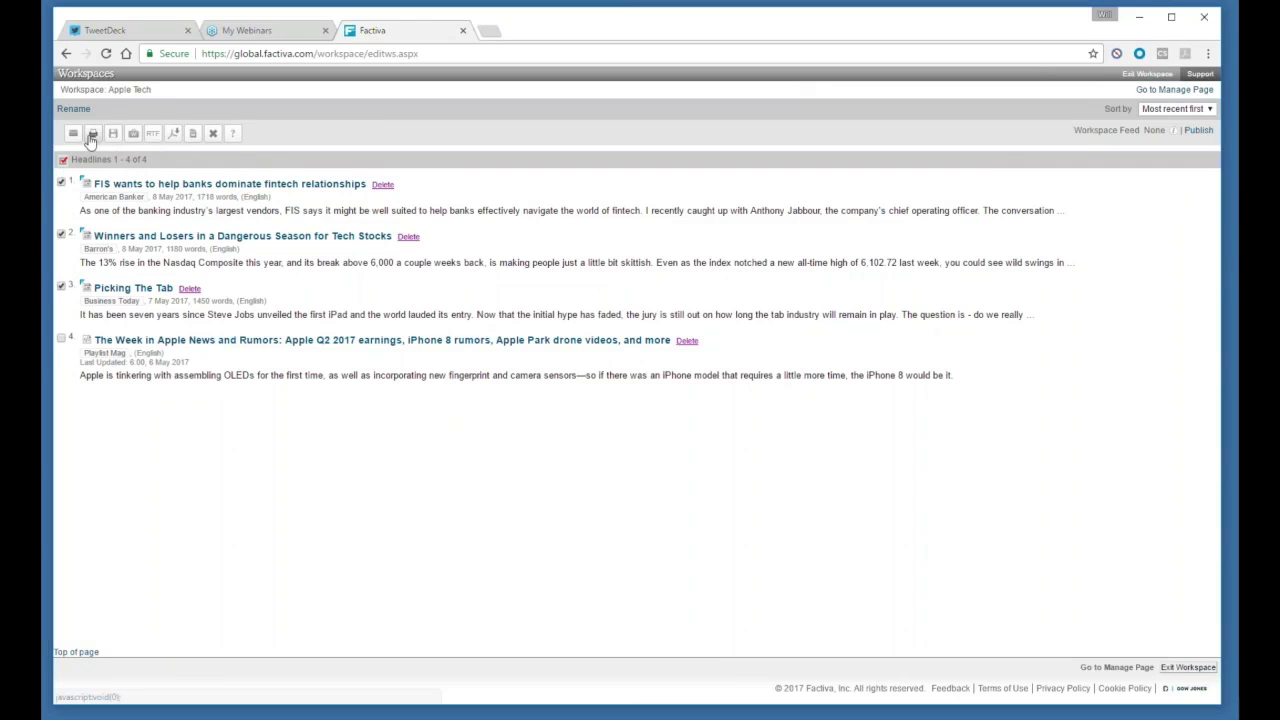
{"action": "left_click", "coordinate": [175, 135]}
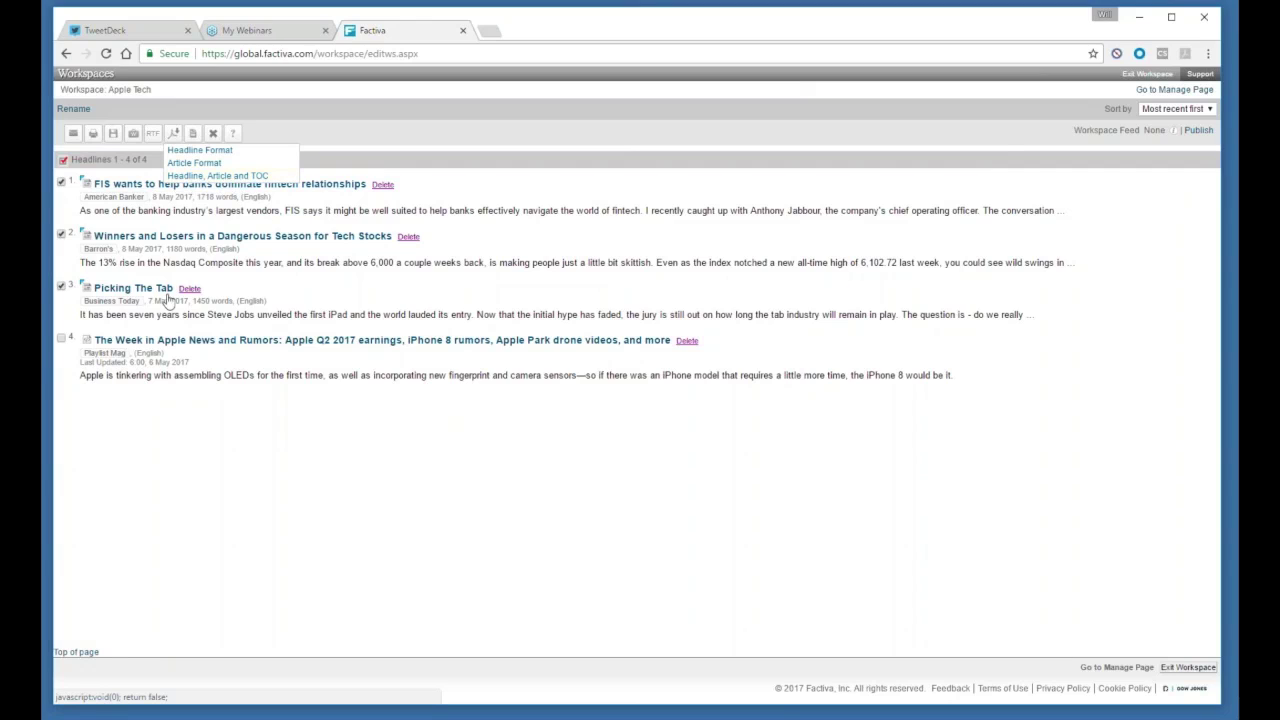
{"action": "mouse_move", "coordinate": [176, 140]}
{"action": "left_click", "coordinate": [210, 176]}
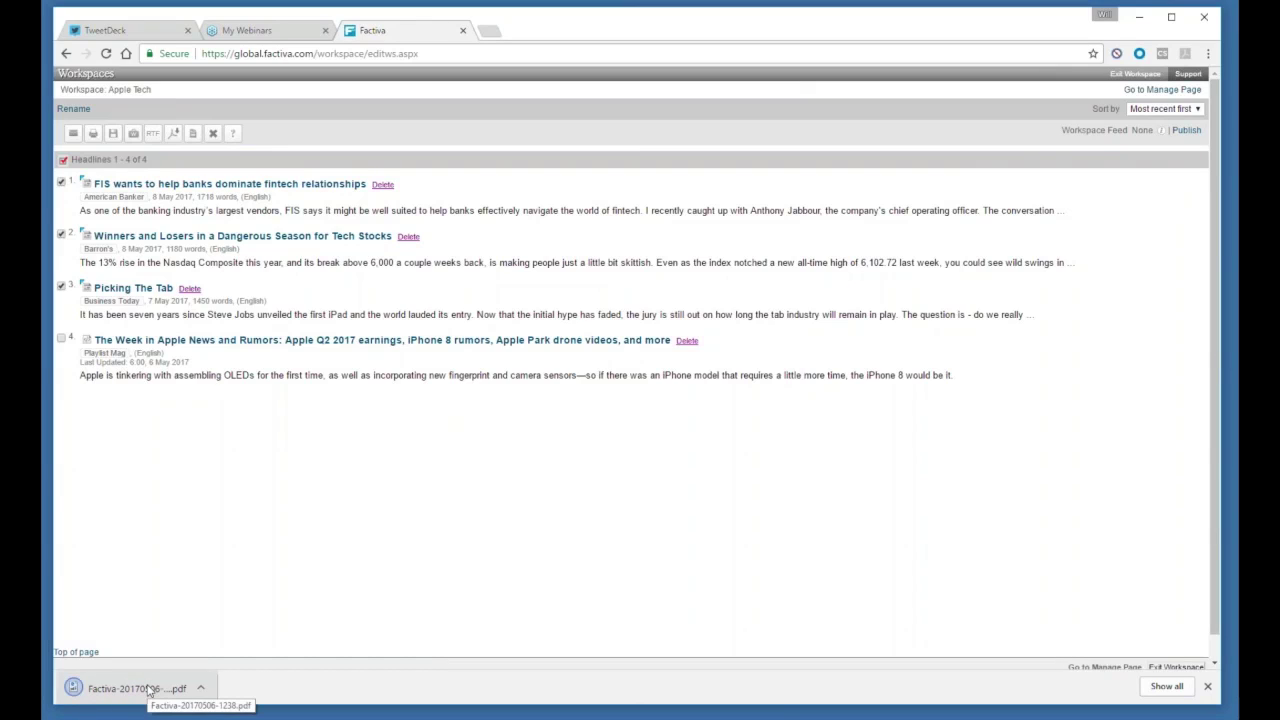
{"action": "left_click", "coordinate": [140, 688]}
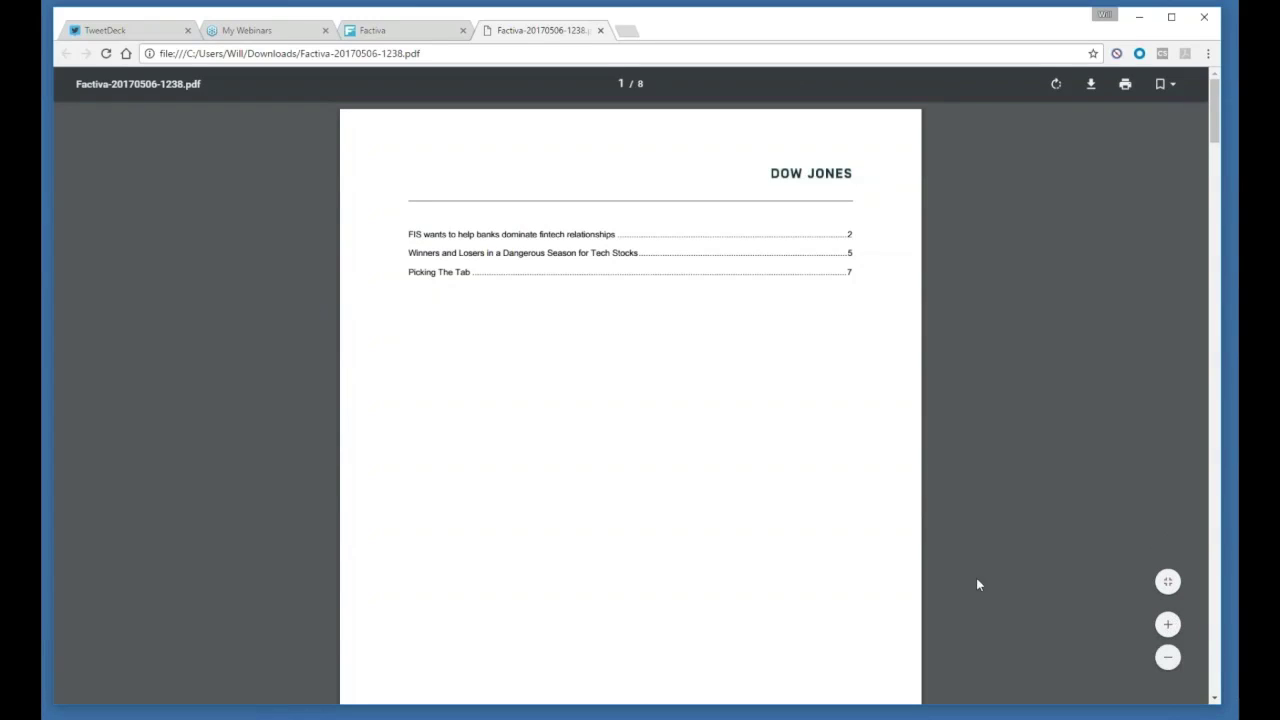
Step: Scroll through the 8-page exported PDF, then close its tab to return to Apple Tech
{"action": "scroll", "coordinate": [868, 533], "scroll_direction": "down", "scroll_amount": 2}
{"action": "scroll", "coordinate": [868, 533], "scroll_direction": "down", "scroll_amount": 8}
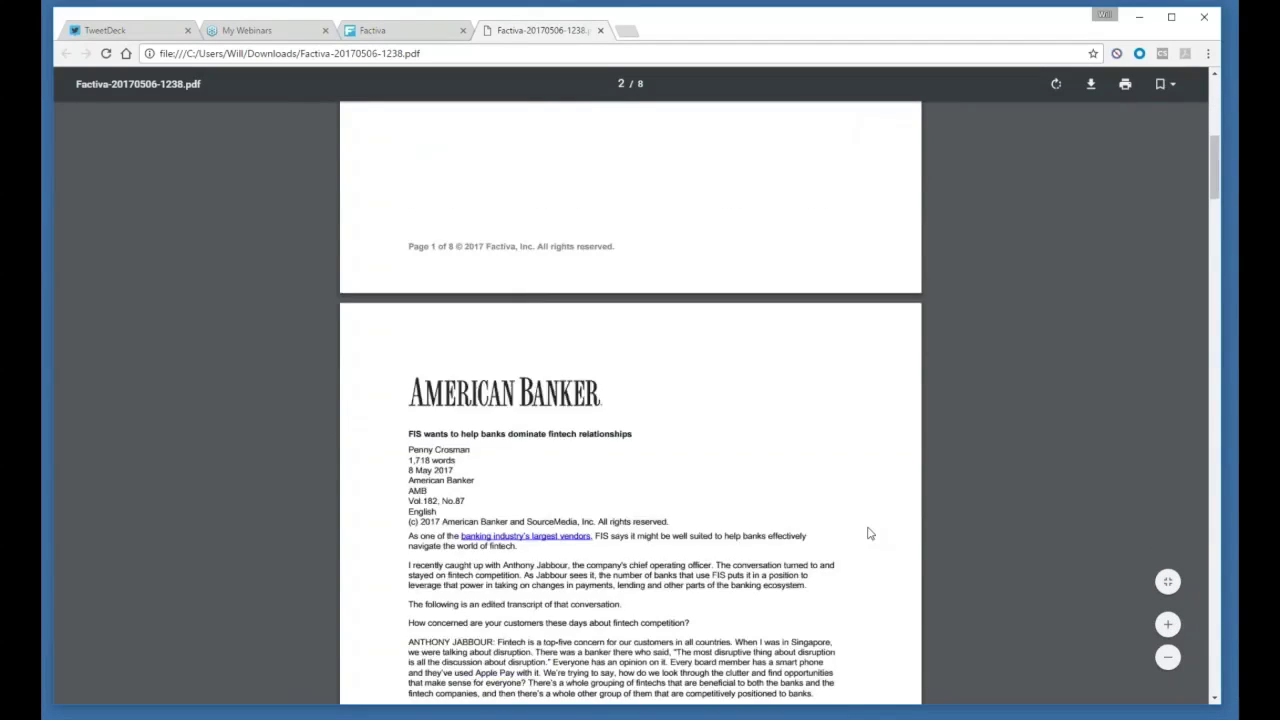
{"action": "scroll", "coordinate": [868, 533], "scroll_direction": "down", "scroll_amount": 1}
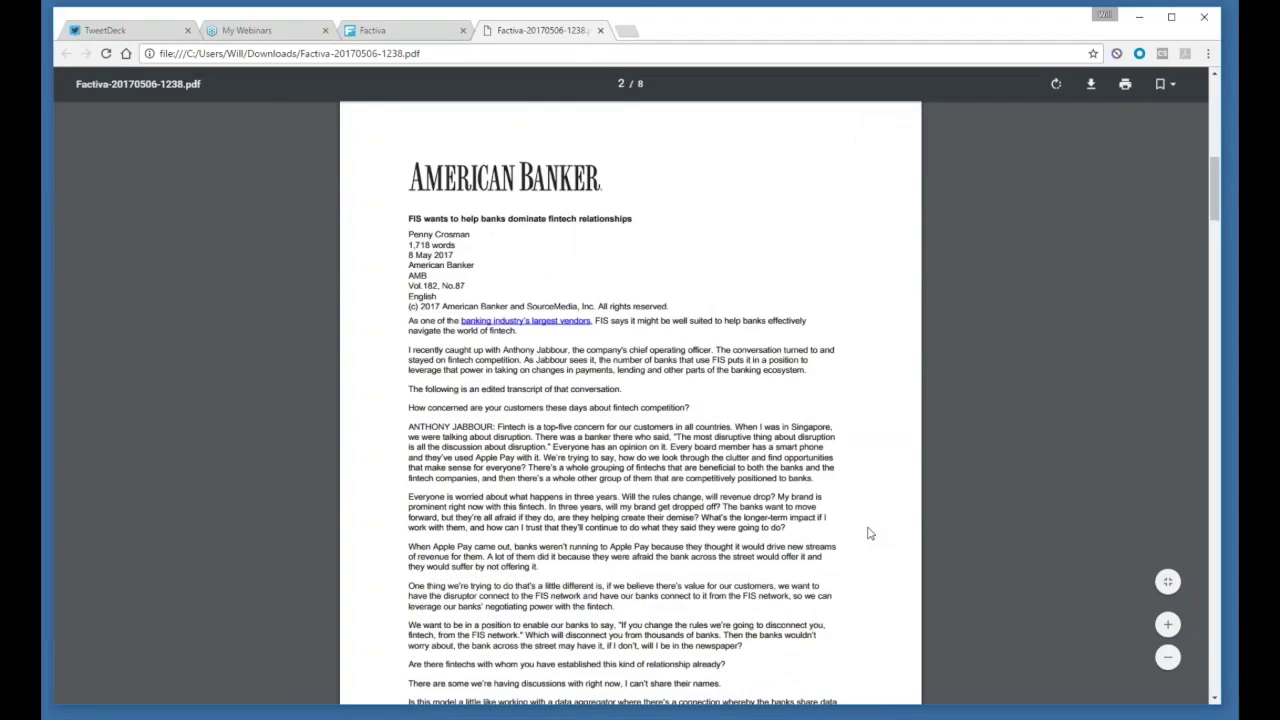
{"action": "scroll", "coordinate": [868, 533], "scroll_direction": "down", "scroll_amount": 10}
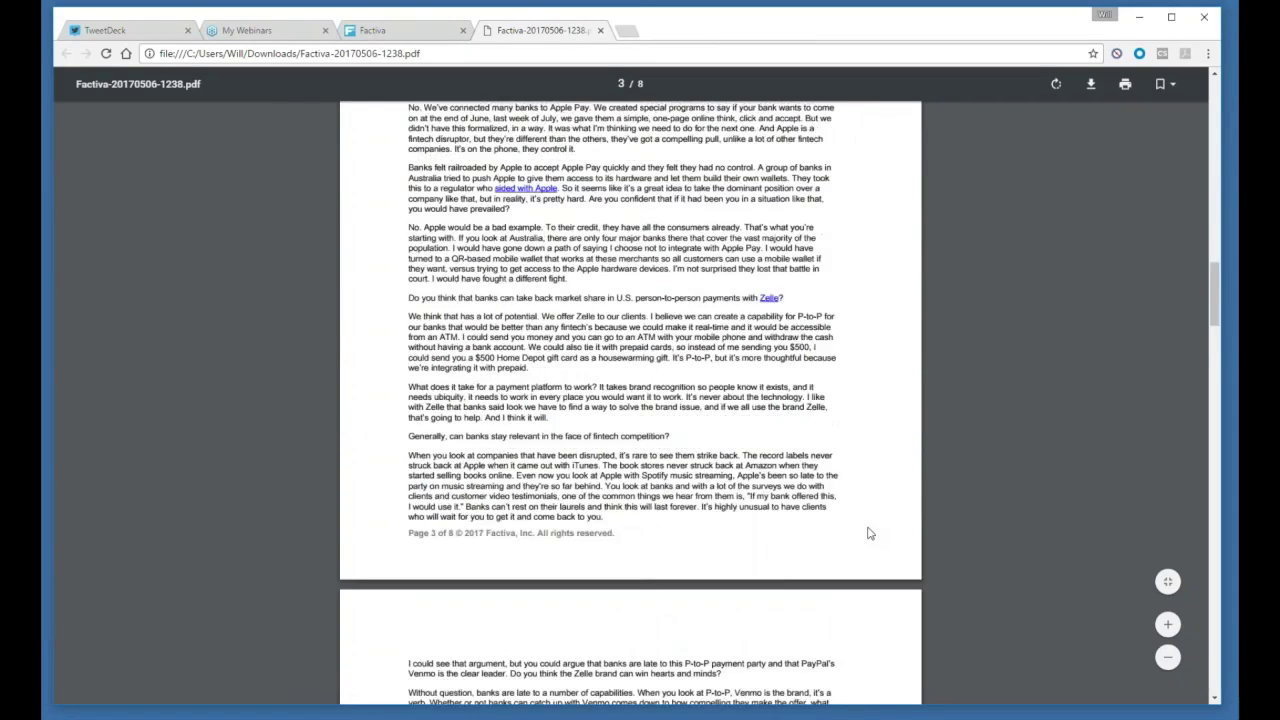
{"action": "scroll", "coordinate": [868, 533], "scroll_direction": "down", "scroll_amount": 12}
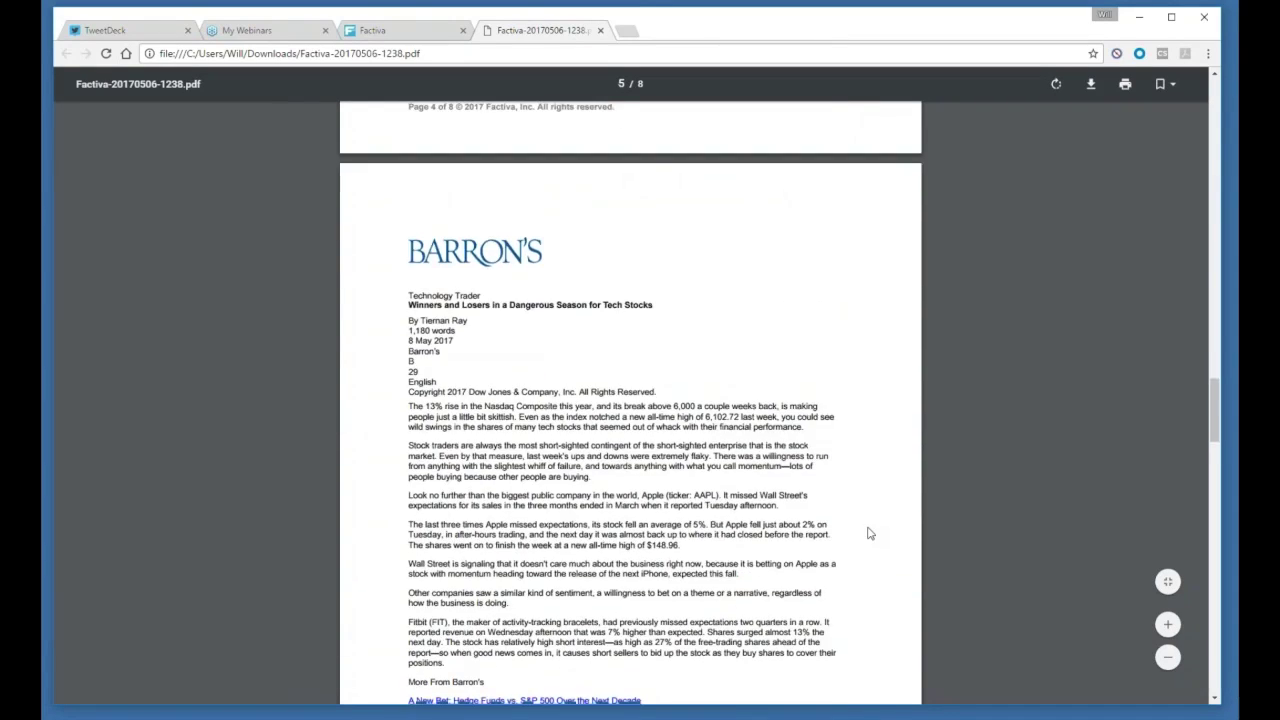
{"action": "scroll", "coordinate": [868, 533], "scroll_direction": "down", "scroll_amount": 2}
{"action": "scroll", "coordinate": [868, 530], "scroll_direction": "up", "scroll_amount": 1}
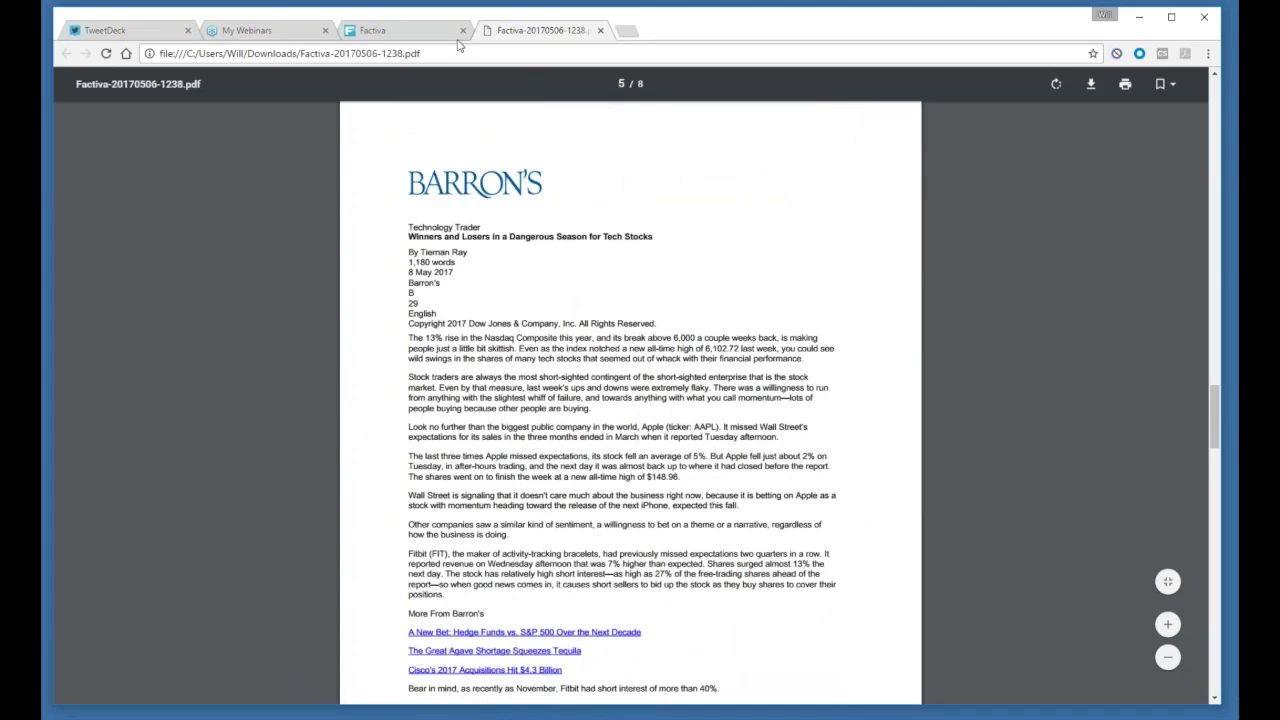
{"action": "left_click", "coordinate": [601, 32]}
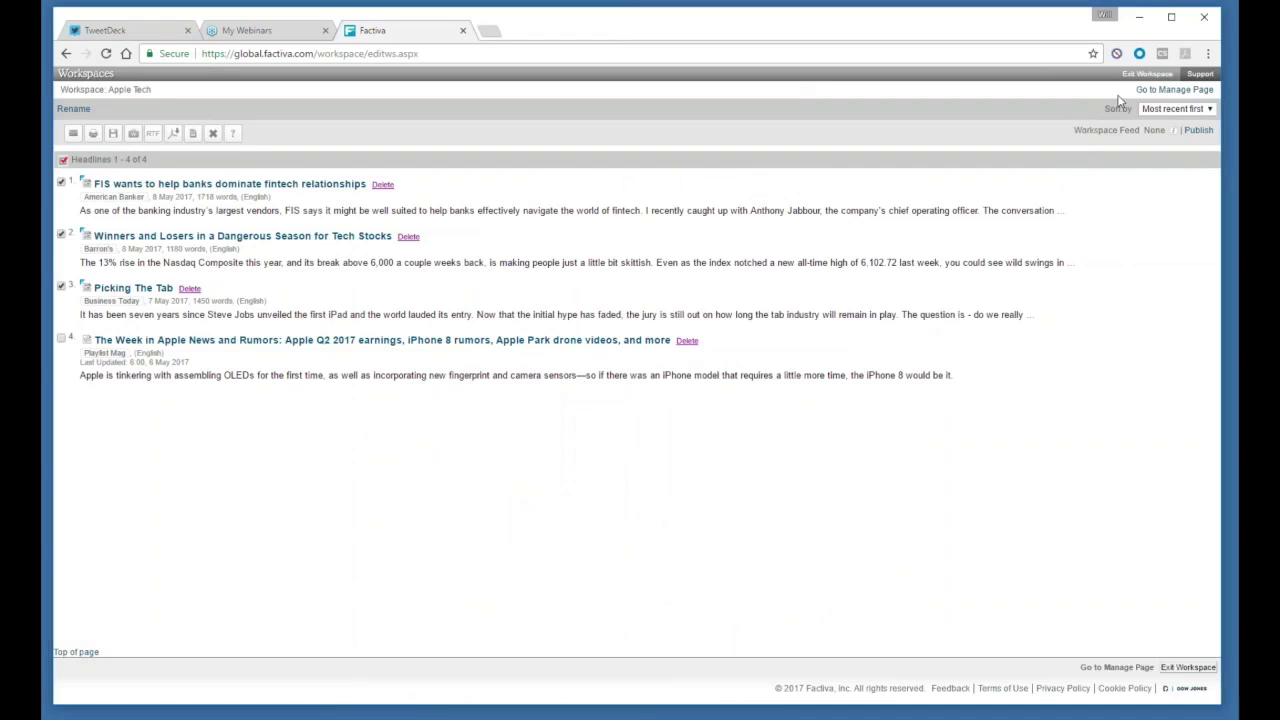
Step: Exit the Apple Tech workspace and expand the Industry options on the blank search form
{"action": "left_click", "coordinate": [1148, 77]}
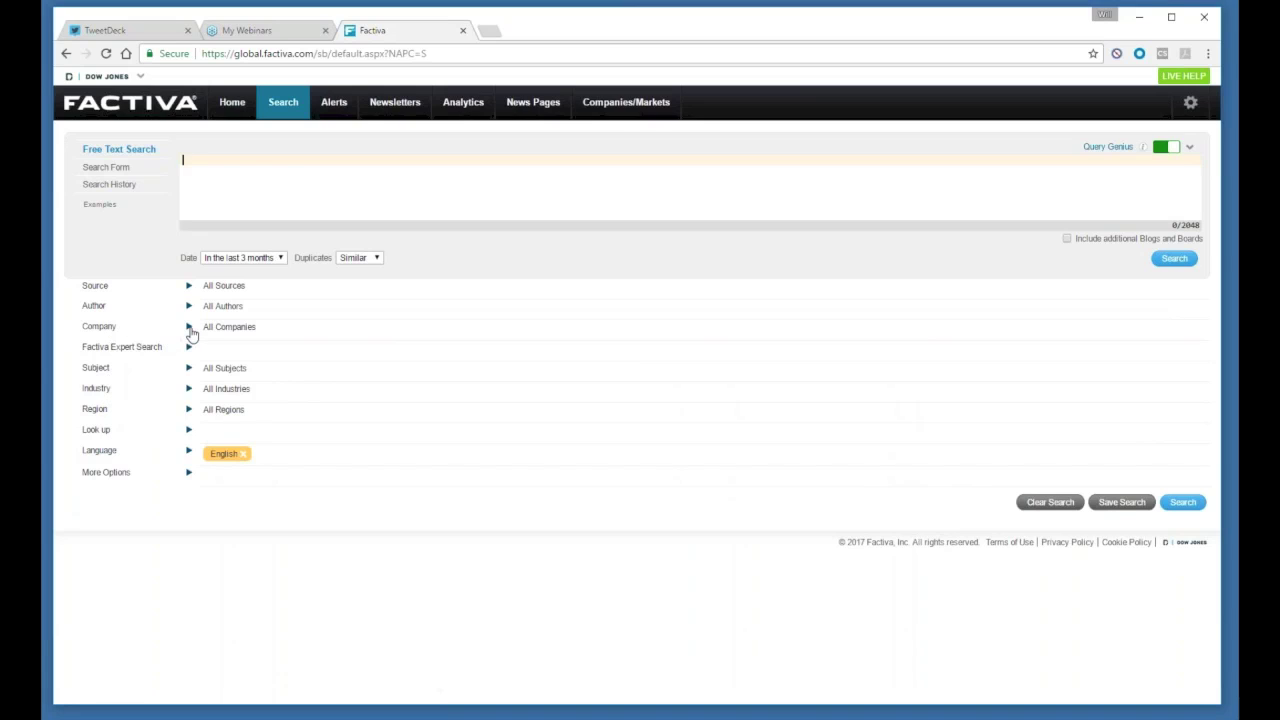
{"action": "left_click", "coordinate": [189, 390]}
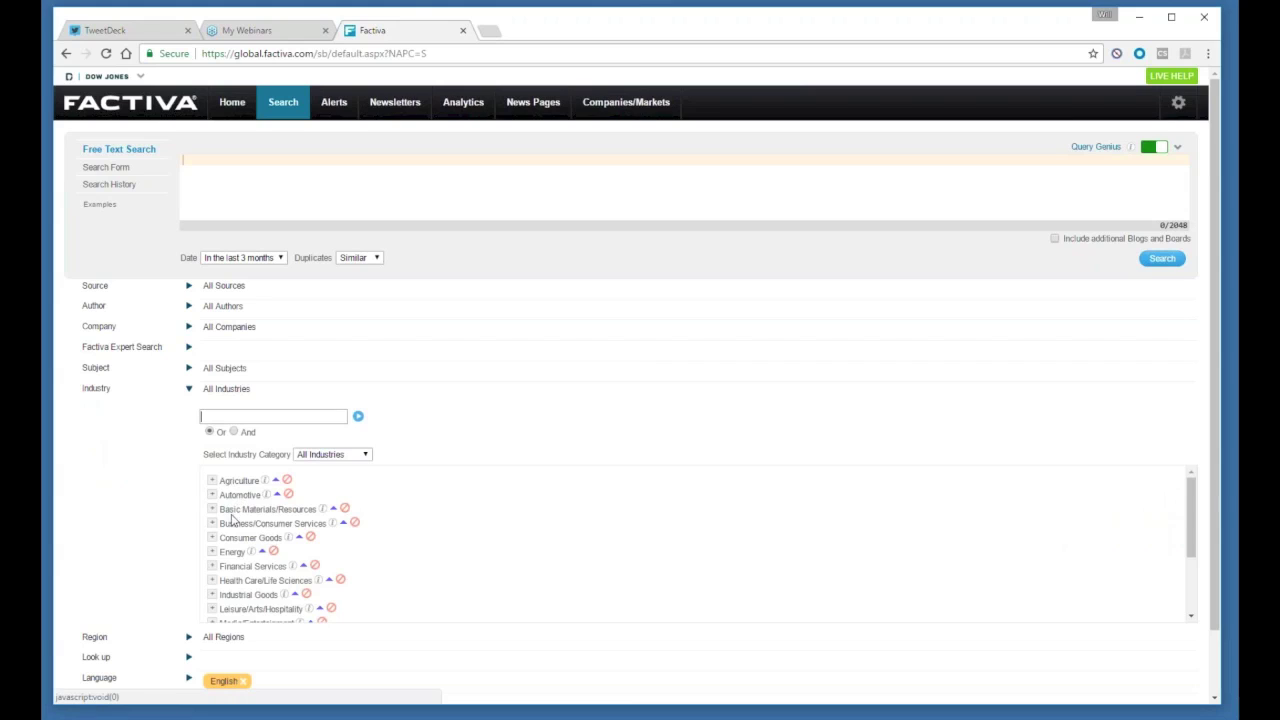
Step: Add Construction from Real Estate/Construction as the industry filter and run the search
{"action": "scroll", "coordinate": [237, 550], "scroll_direction": "down", "scroll_amount": 3}
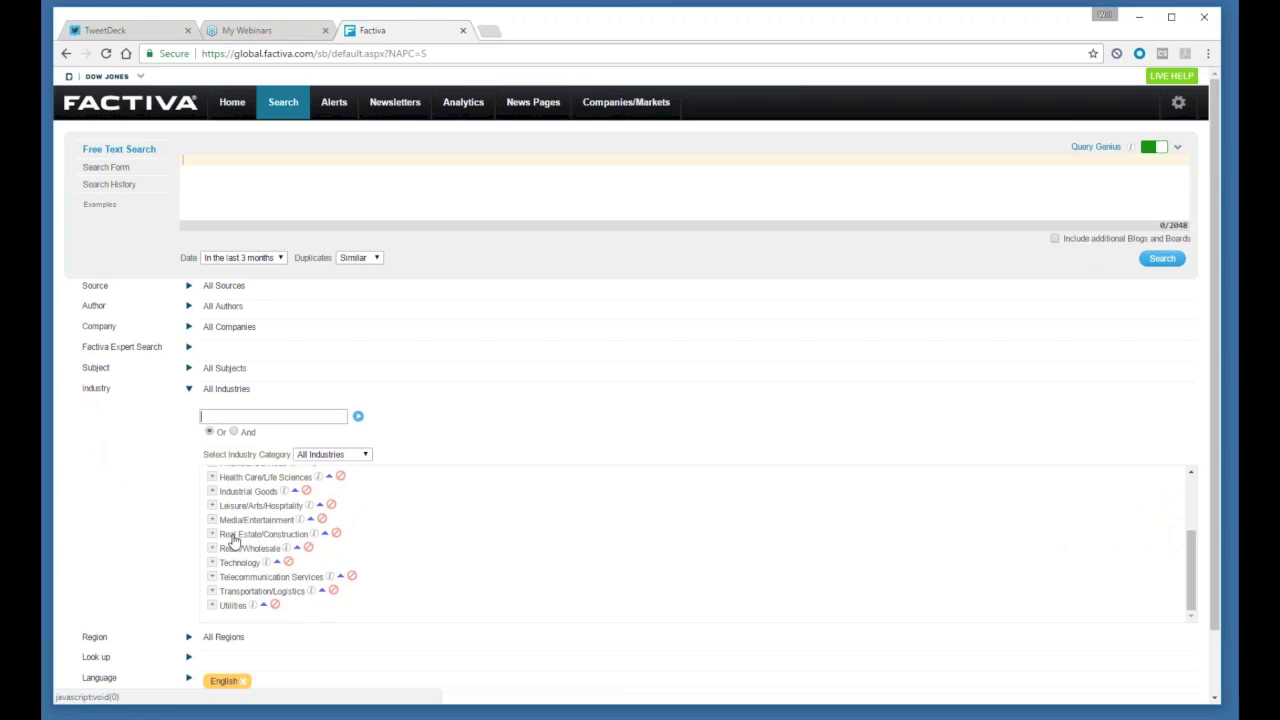
{"action": "left_click", "coordinate": [211, 534]}
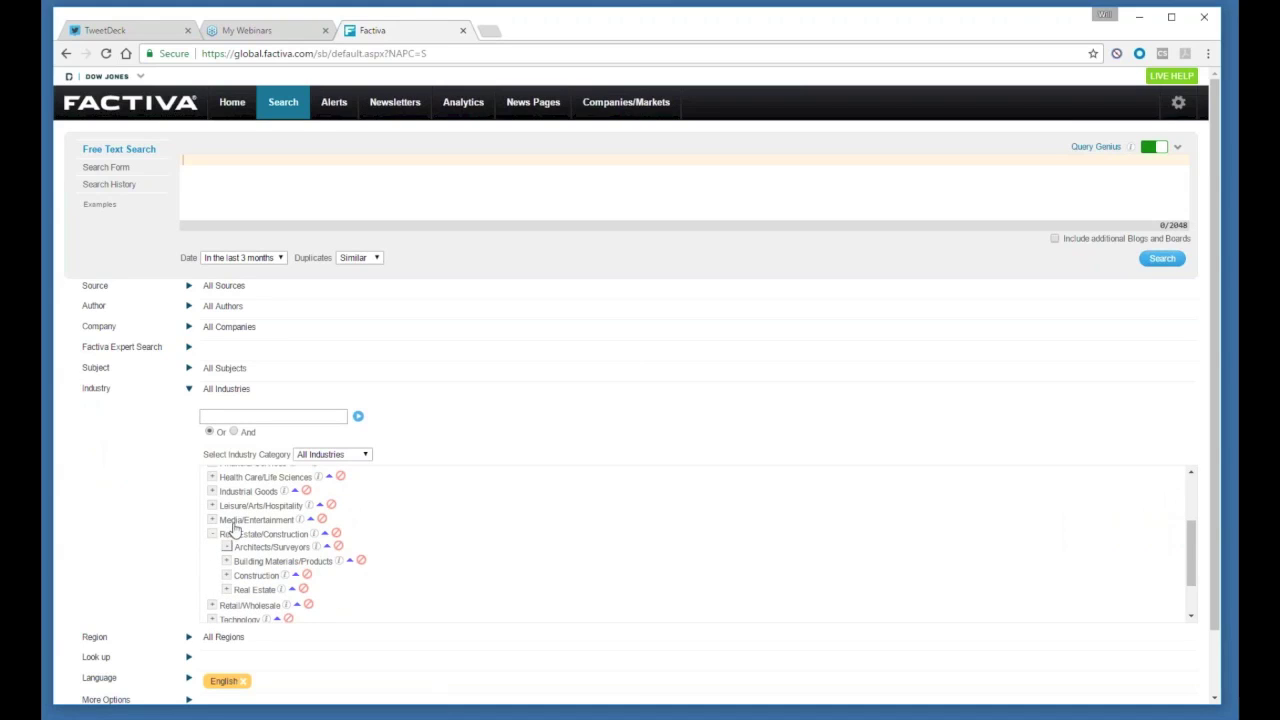
{"action": "left_click", "coordinate": [250, 580]}
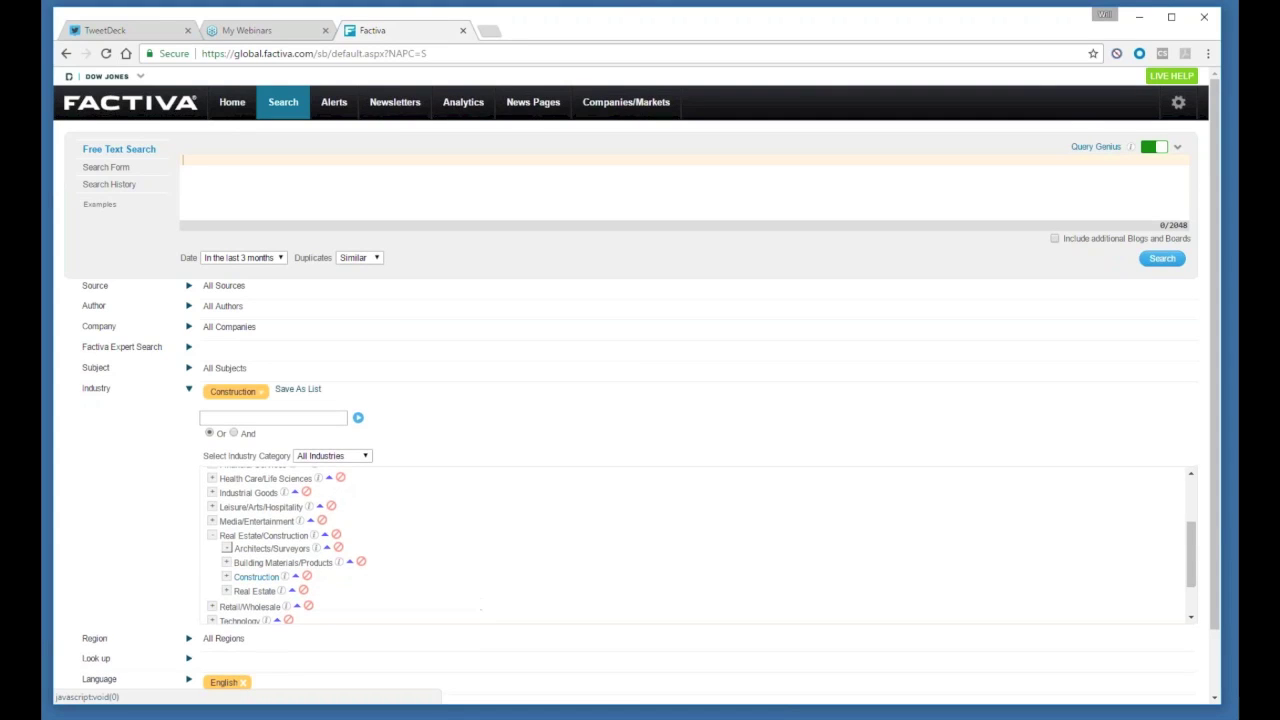
{"action": "left_click", "coordinate": [1160, 262]}
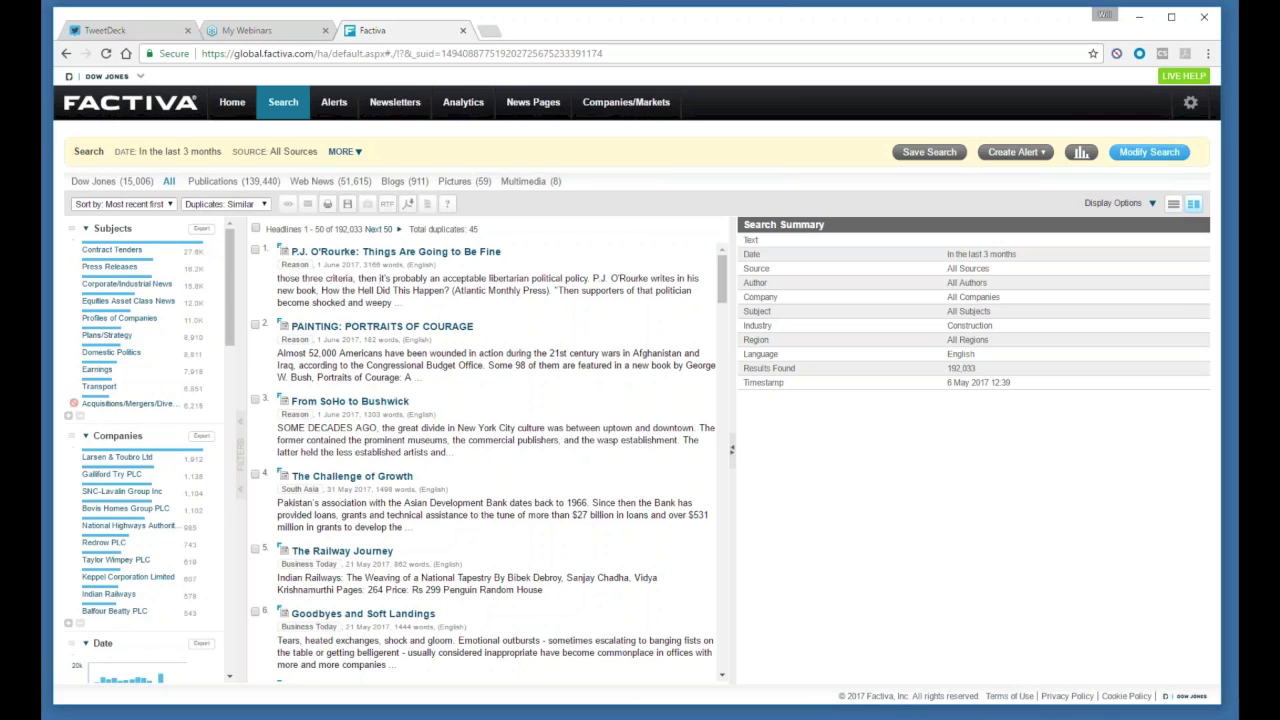
Step: Expand the Companies facet and filter the Construction results to Toll Brothers Inc (431 headlines)
{"action": "scroll", "coordinate": [232, 298], "scroll_direction": "down", "scroll_amount": 1}
{"action": "left_click_drag", "start_coordinate": [232, 298], "coordinate": [230, 337]}
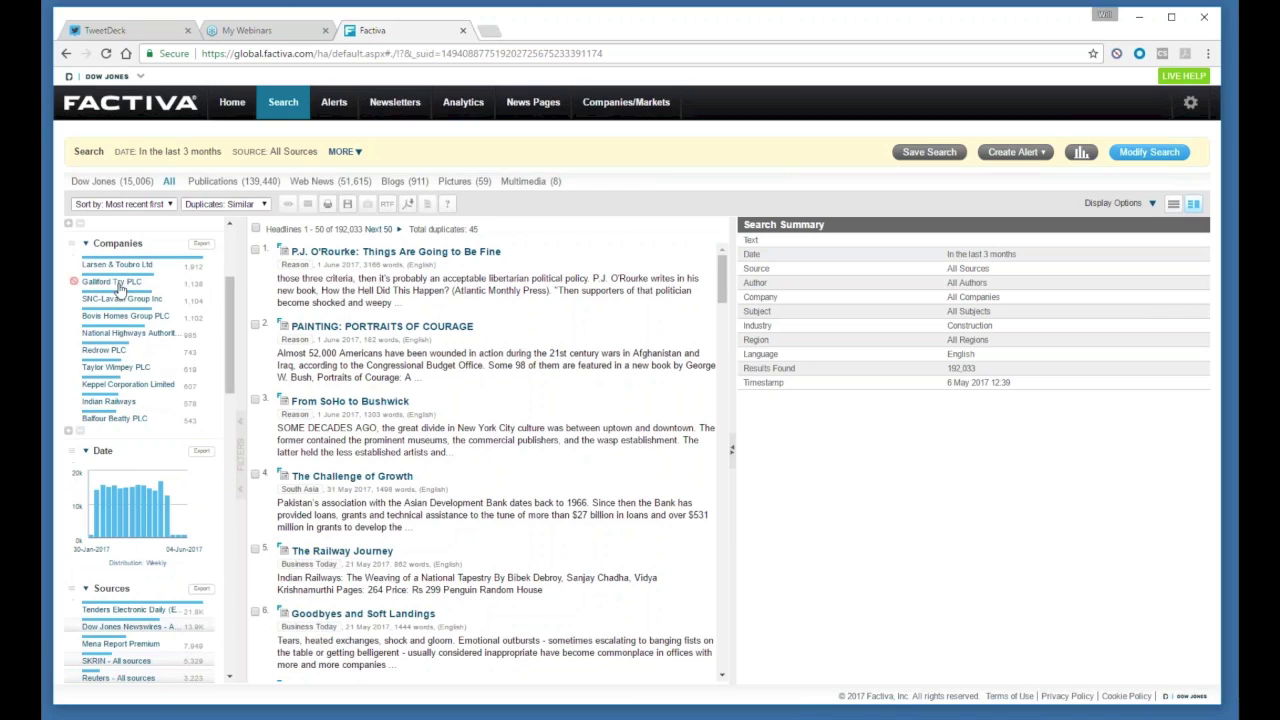
{"action": "left_click", "coordinate": [68, 434]}
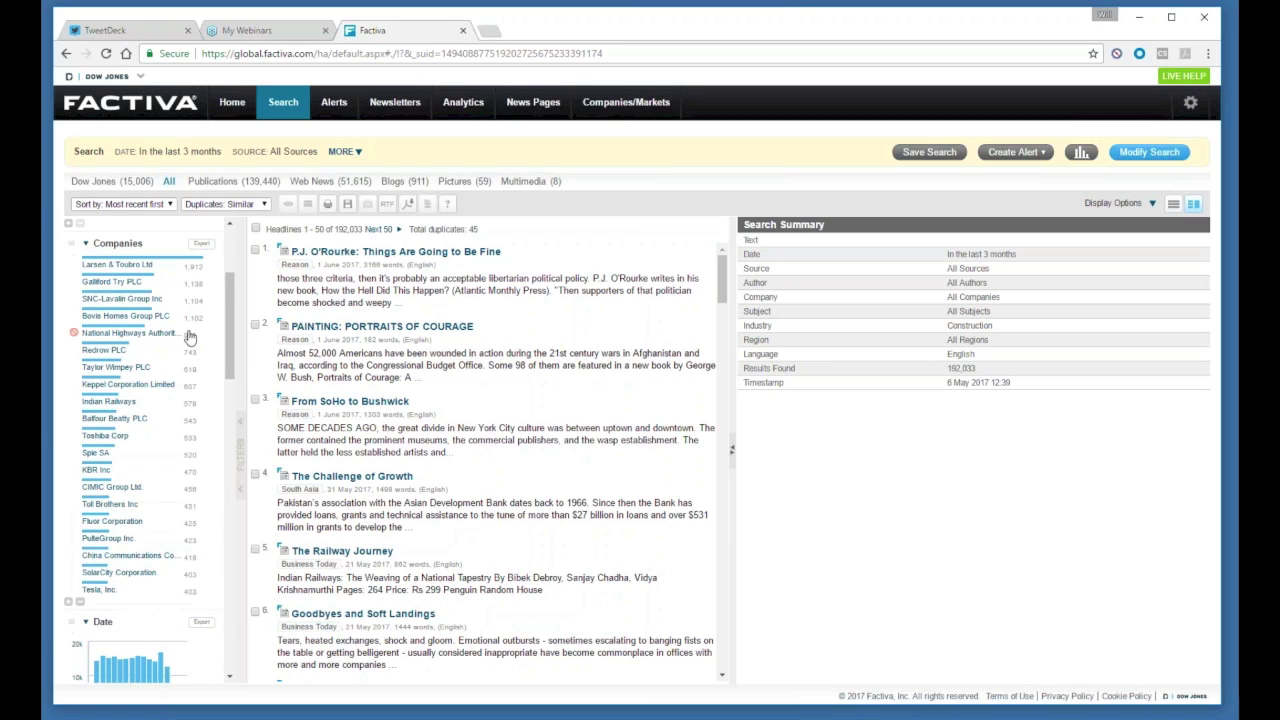
{"action": "scroll", "coordinate": [226, 339], "scroll_direction": "down", "scroll_amount": 1}
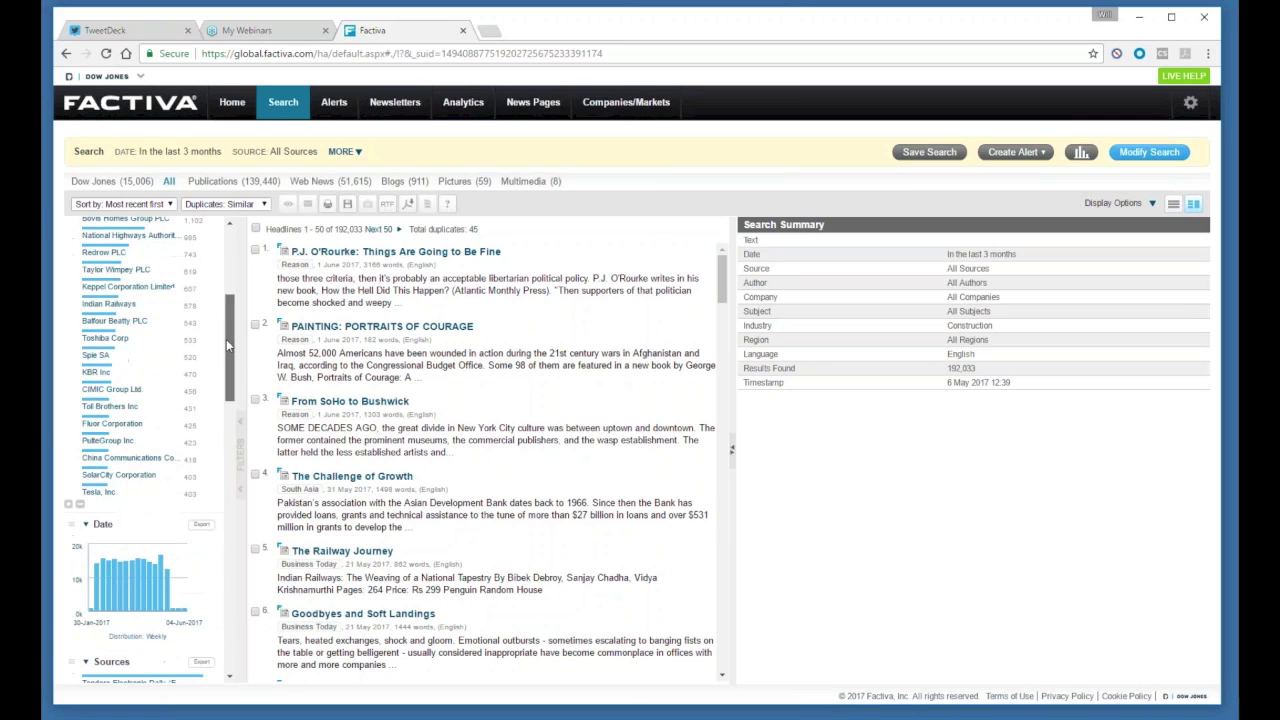
{"action": "left_click", "coordinate": [68, 503]}
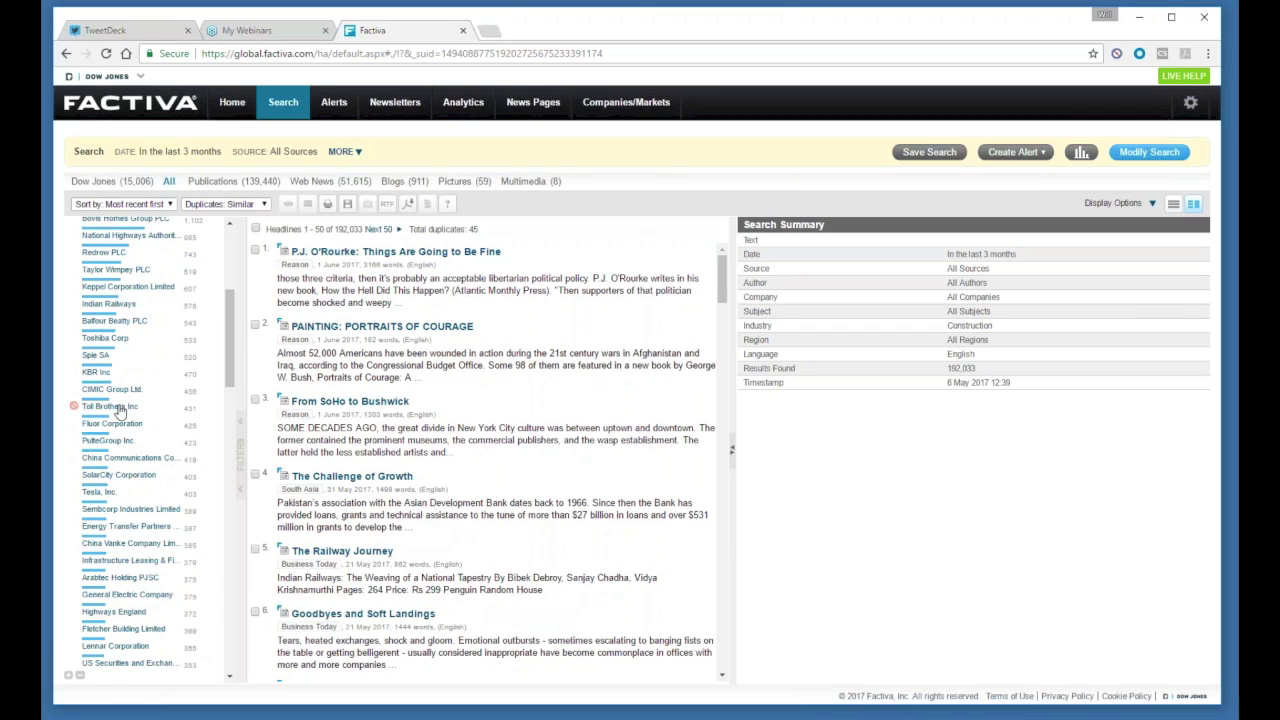
{"action": "left_click", "coordinate": [110, 406]}
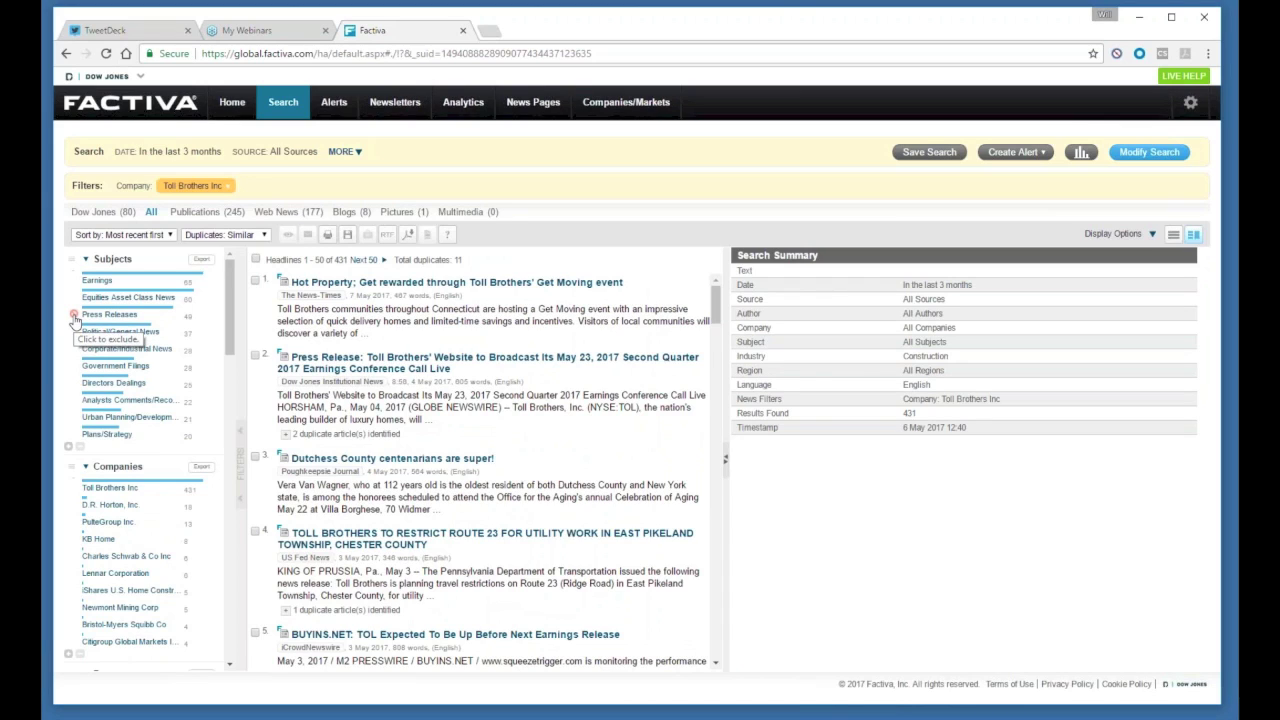
Step: Exclude Press Releases and keep only Analysts Comments/Recommendations, leaving 22 headlines
{"action": "left_click", "coordinate": [73, 315]}
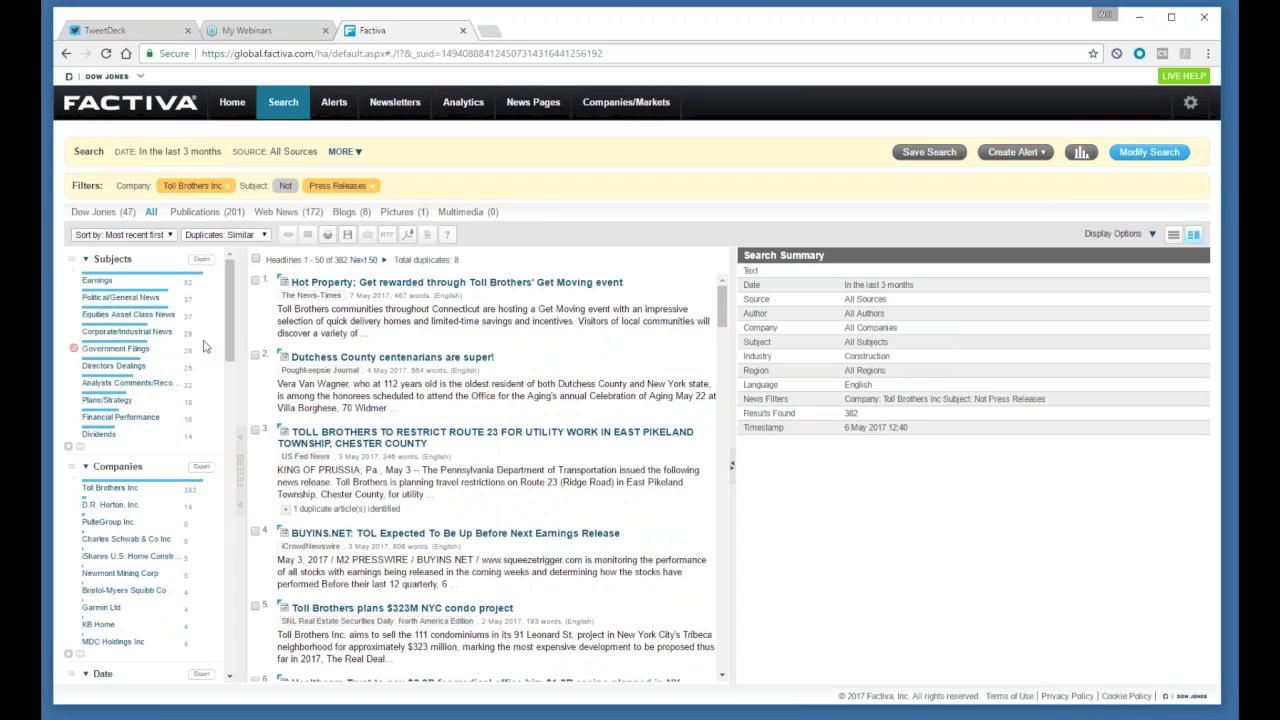
{"action": "left_click", "coordinate": [128, 388]}
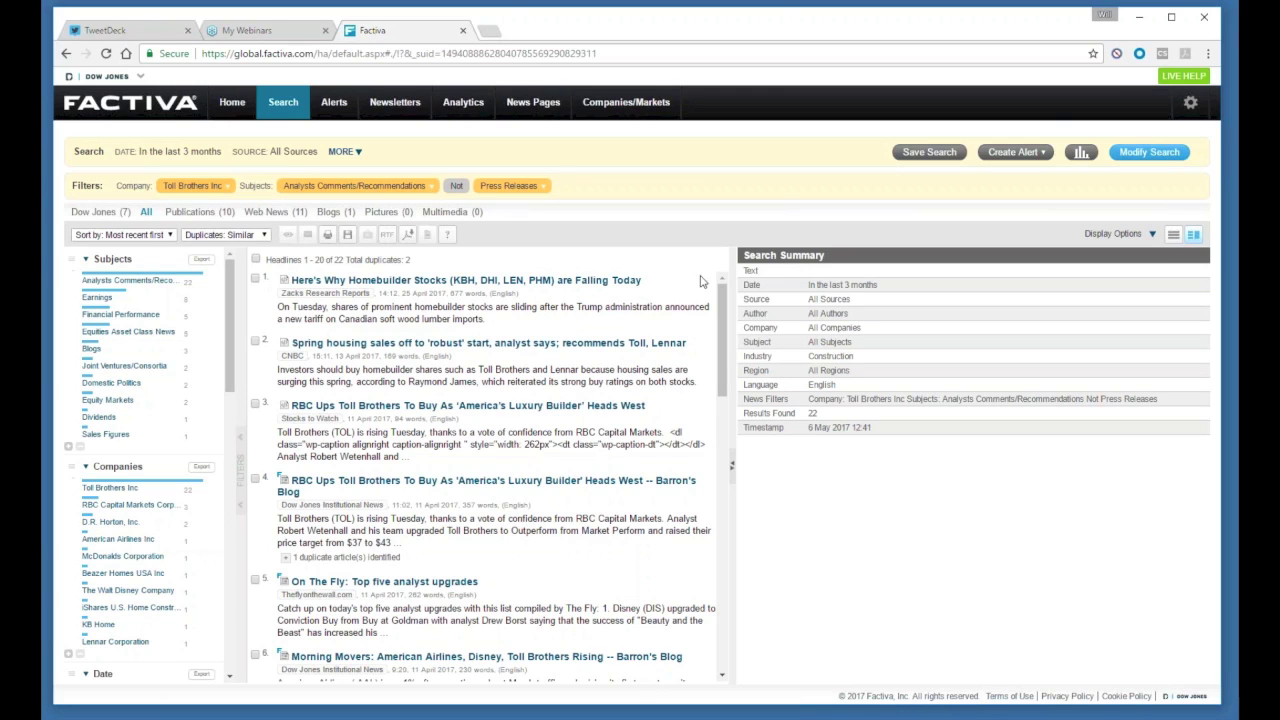
{"action": "left_click_drag", "start_coordinate": [724, 302], "coordinate": [738, 381]}
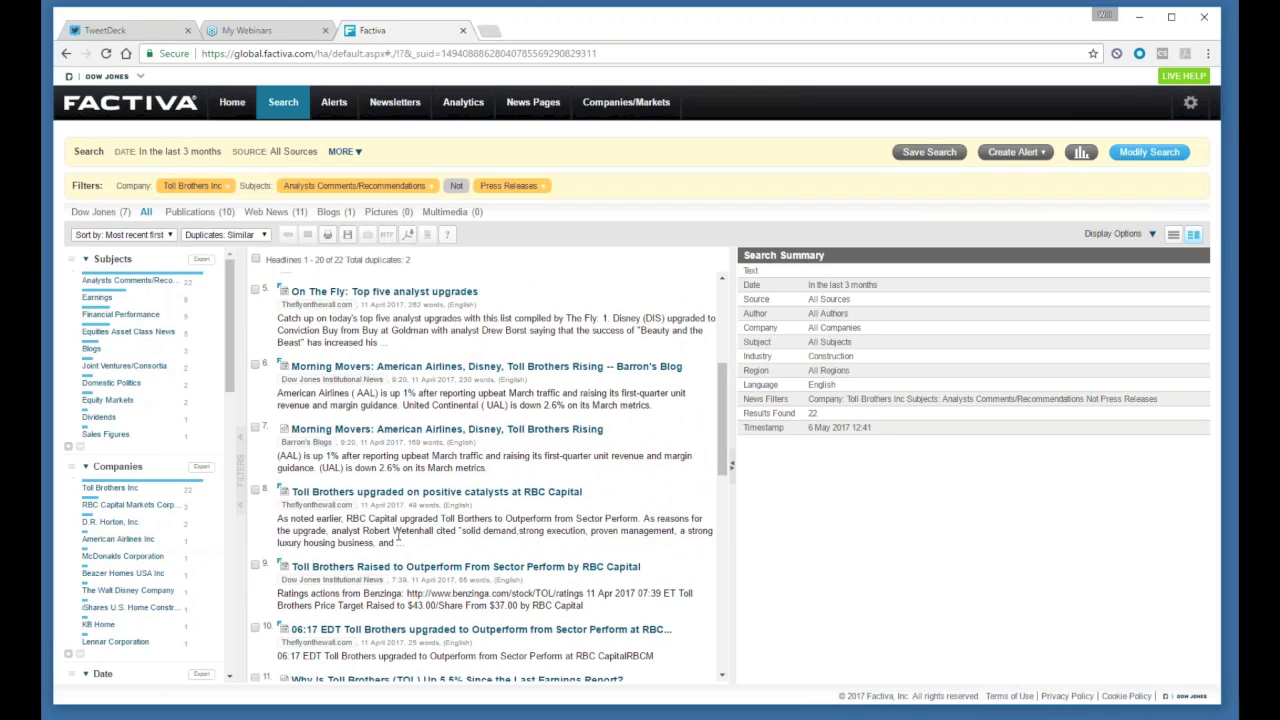
{"action": "left_click", "coordinate": [1013, 153]}
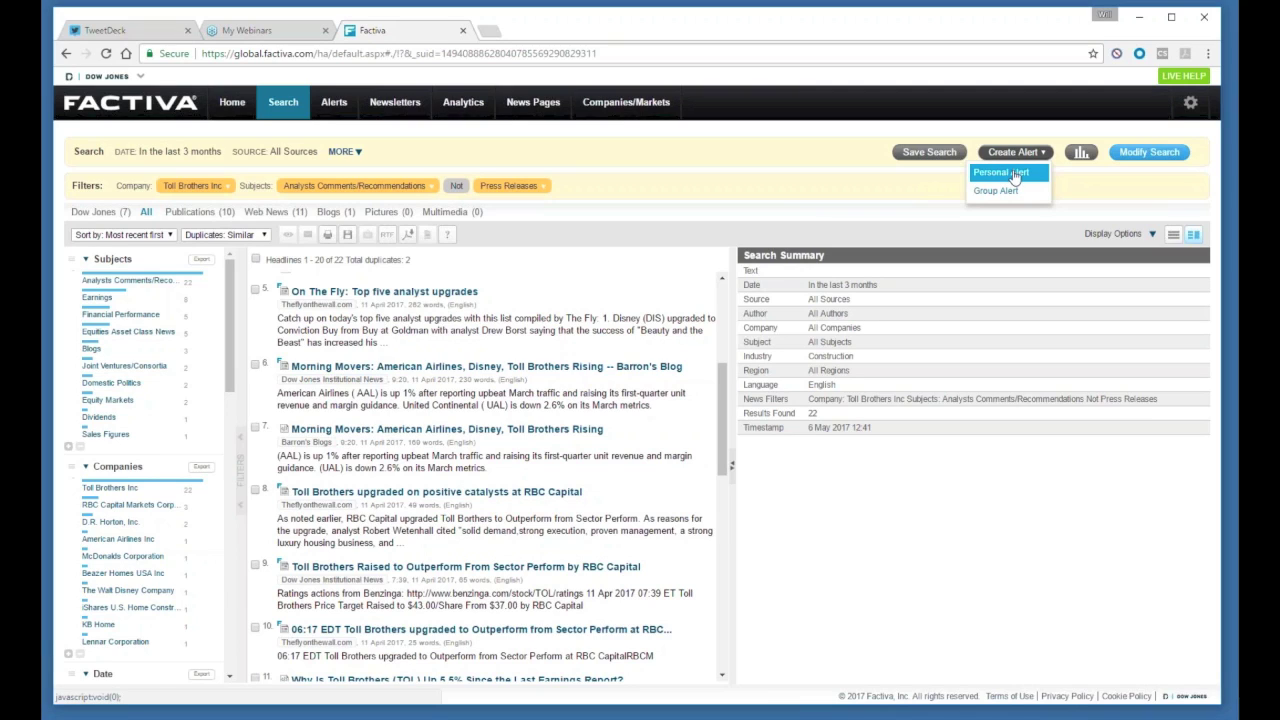
{"action": "left_click", "coordinate": [1017, 158]}
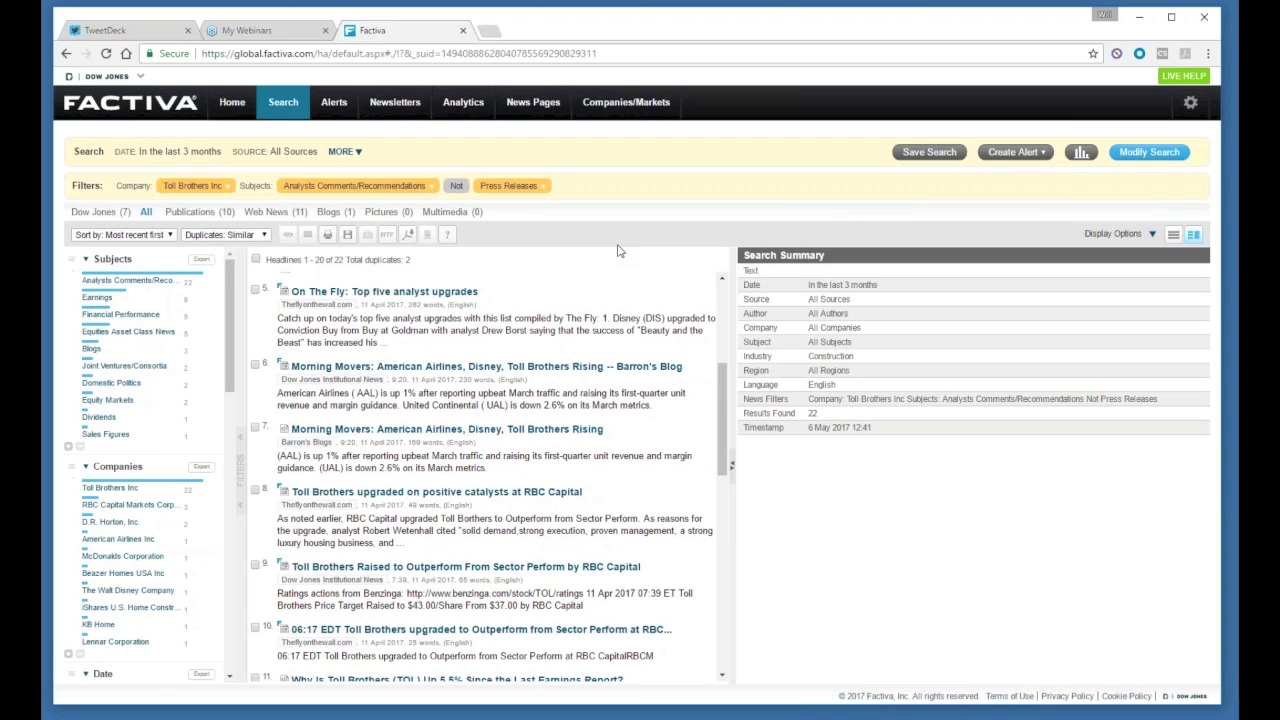
Step: Reopen the search via Modify Search, dismiss the support chat popup, and show the Settings/Tools/Support menu
{"action": "left_click", "coordinate": [1138, 156]}
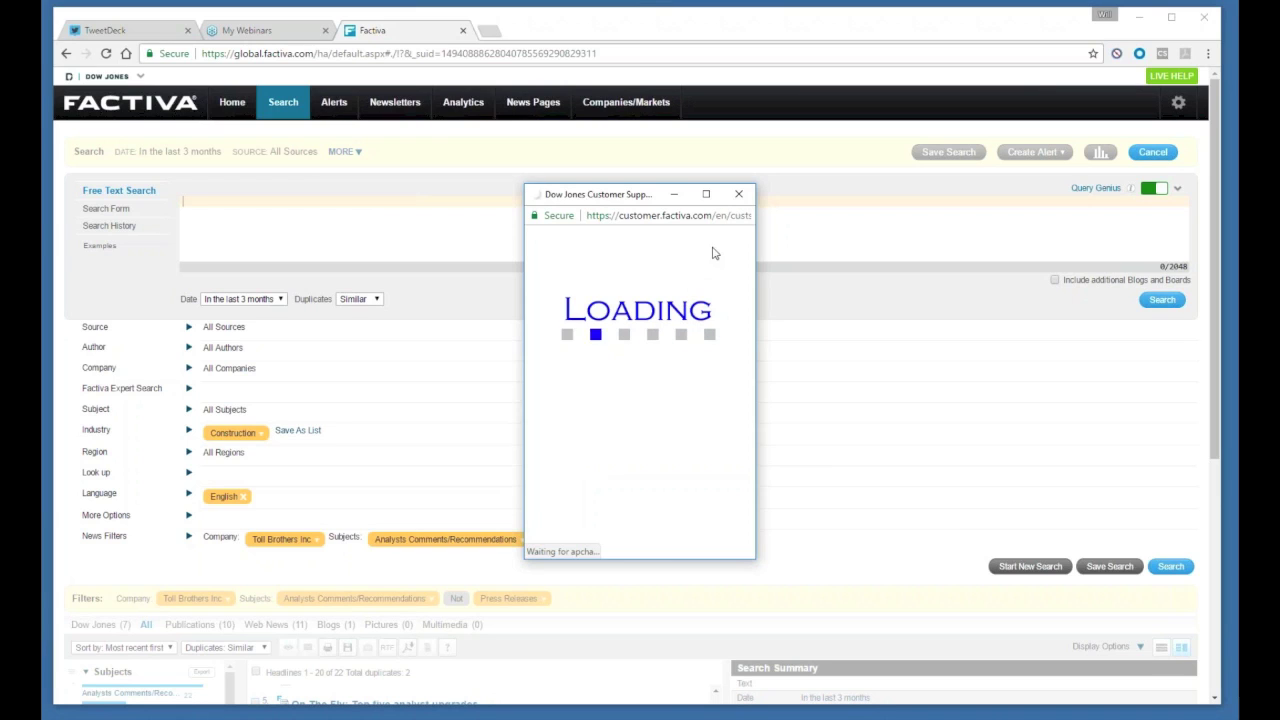
{"action": "left_click", "coordinate": [738, 194]}
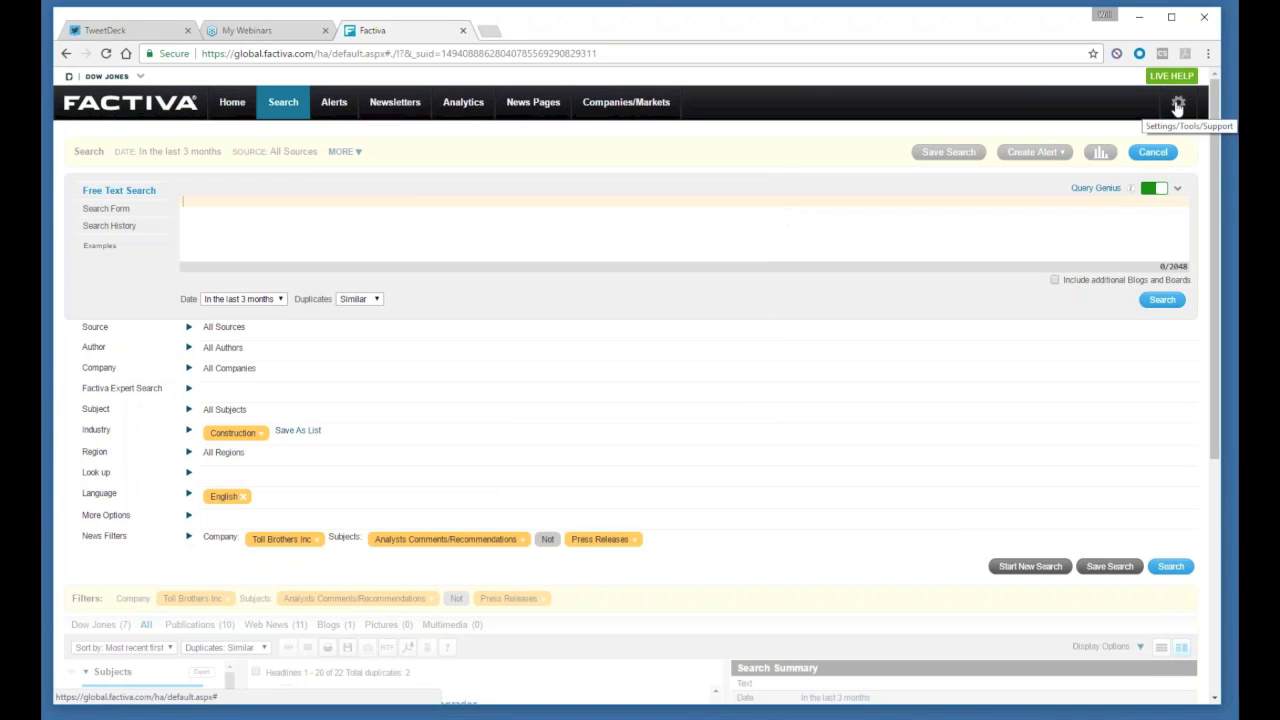
{"action": "left_click", "coordinate": [1178, 105]}
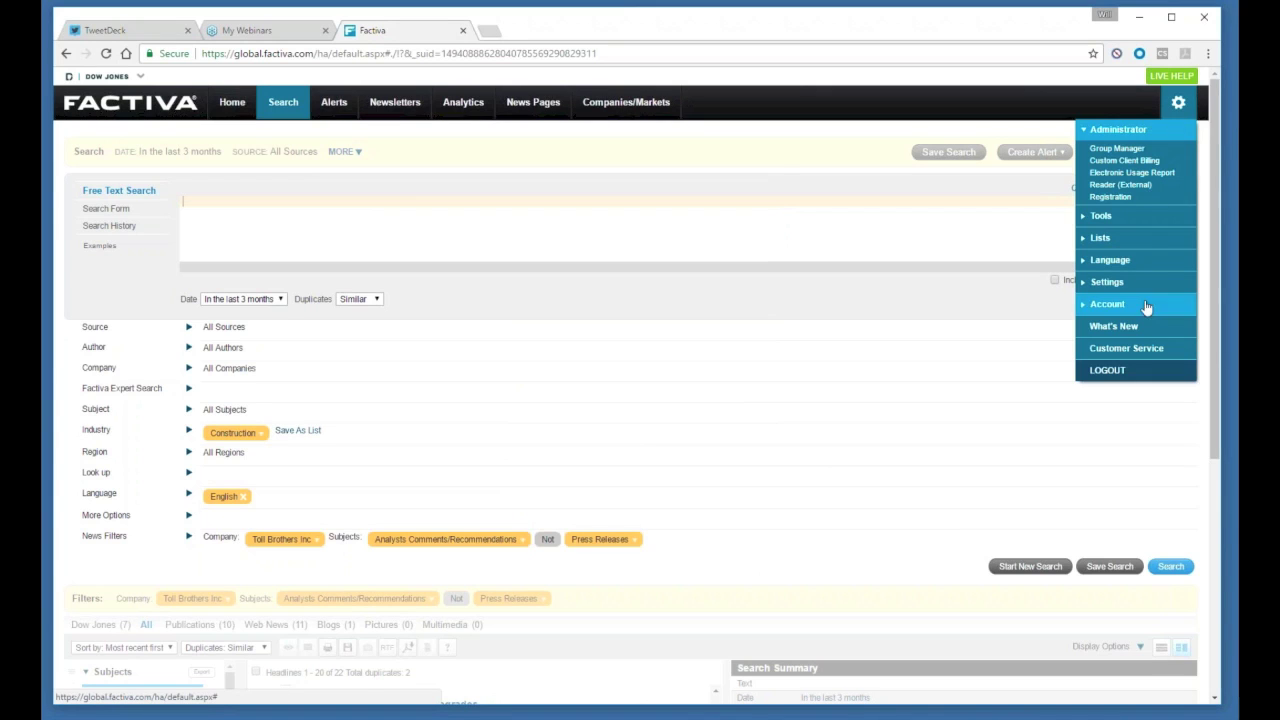
Step: Open the Dow Jones Customer Support window from Customer Service and focus its Search Help box
{"action": "left_click", "coordinate": [1137, 349]}
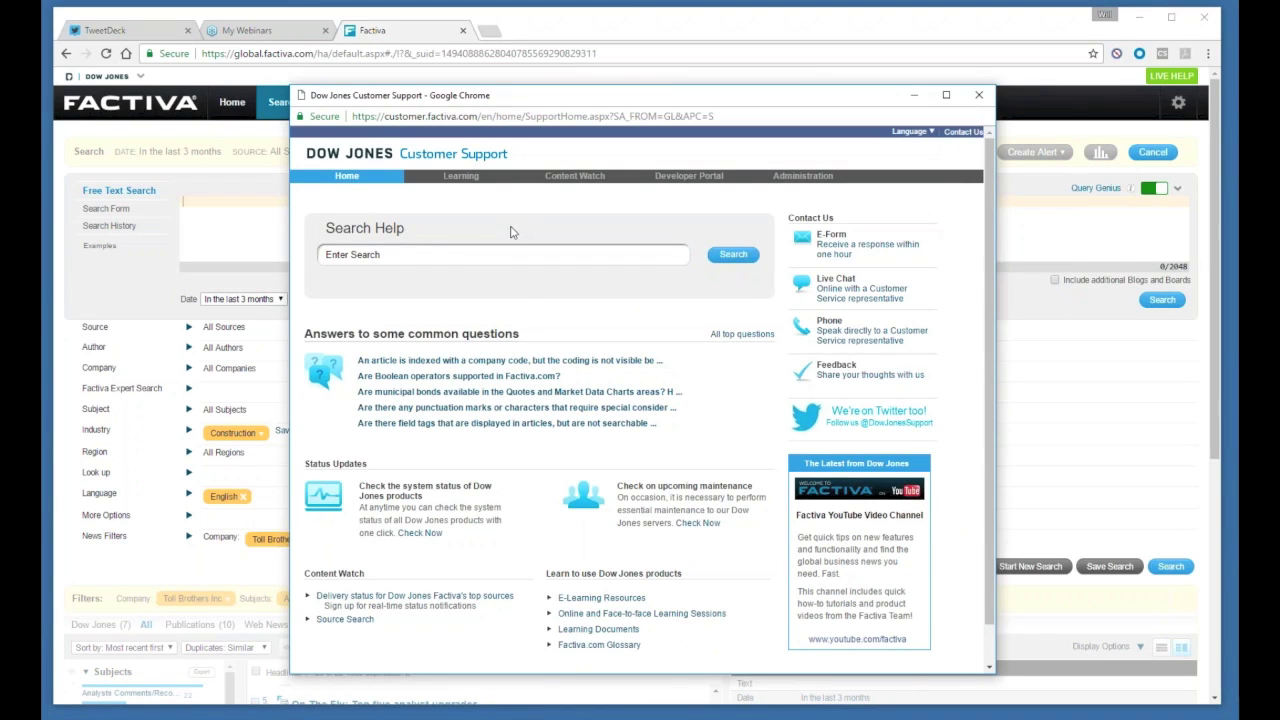
{"action": "left_click", "coordinate": [380, 256]}
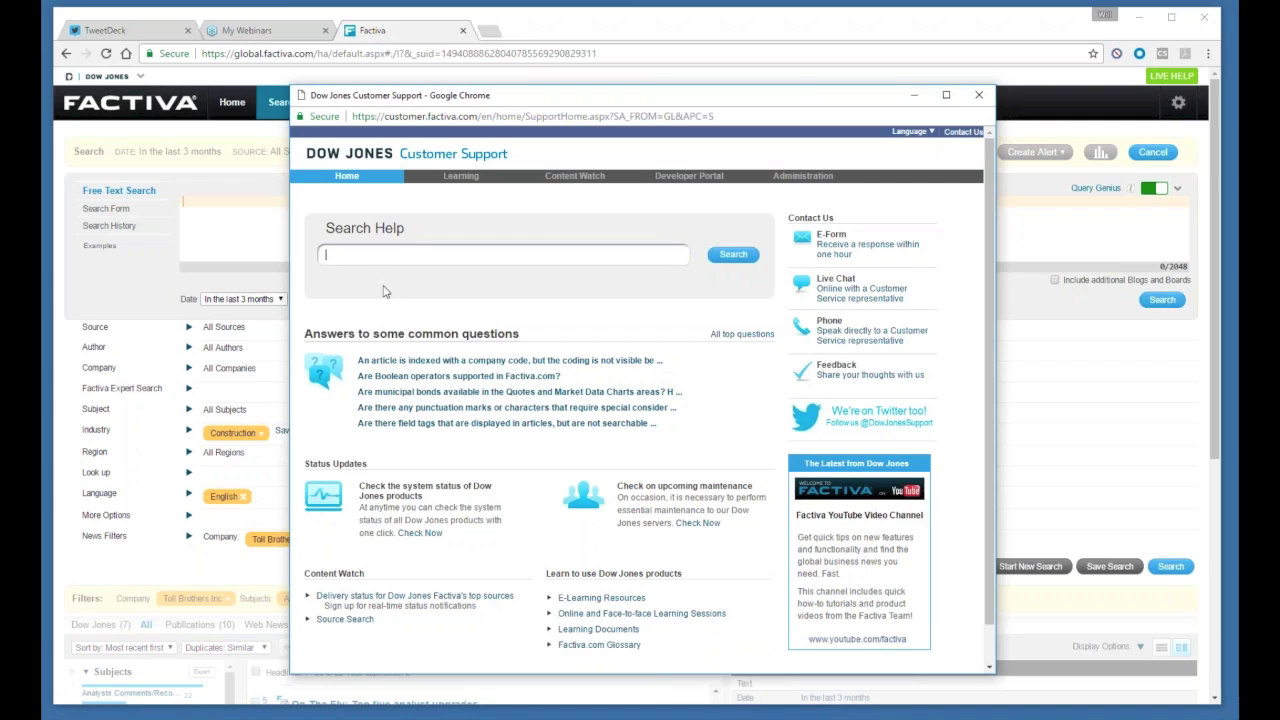